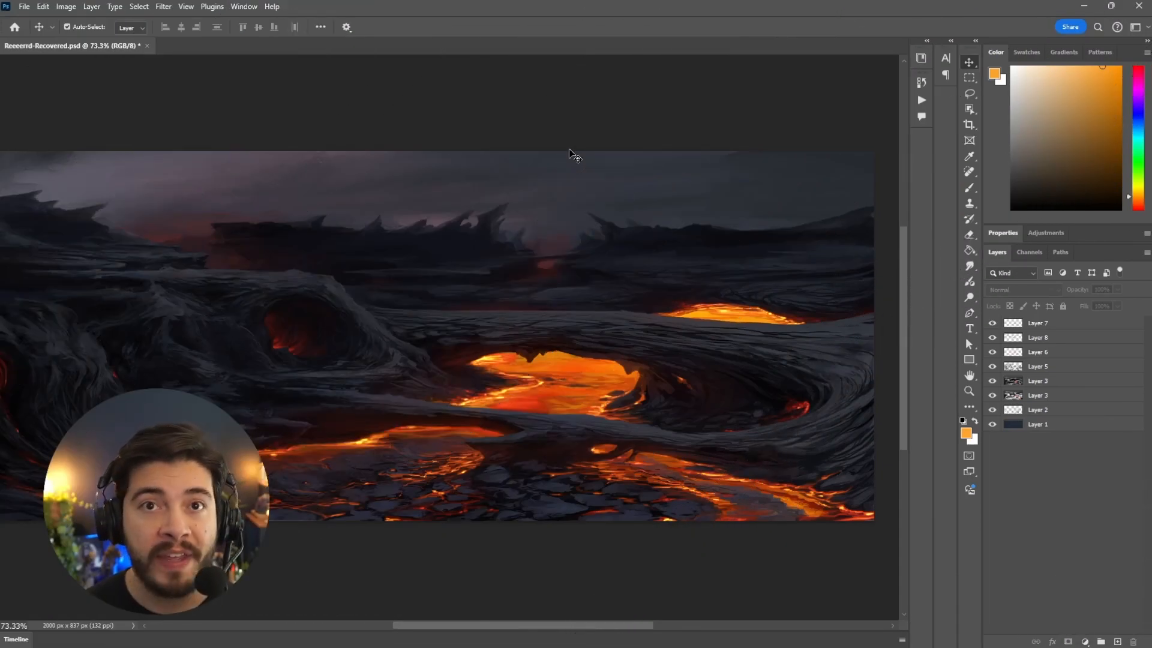
# - Bring up the Photoshop Tools radial menu, place it over the canvas's upper part and pin it open
pyautogui.click(625, 211)
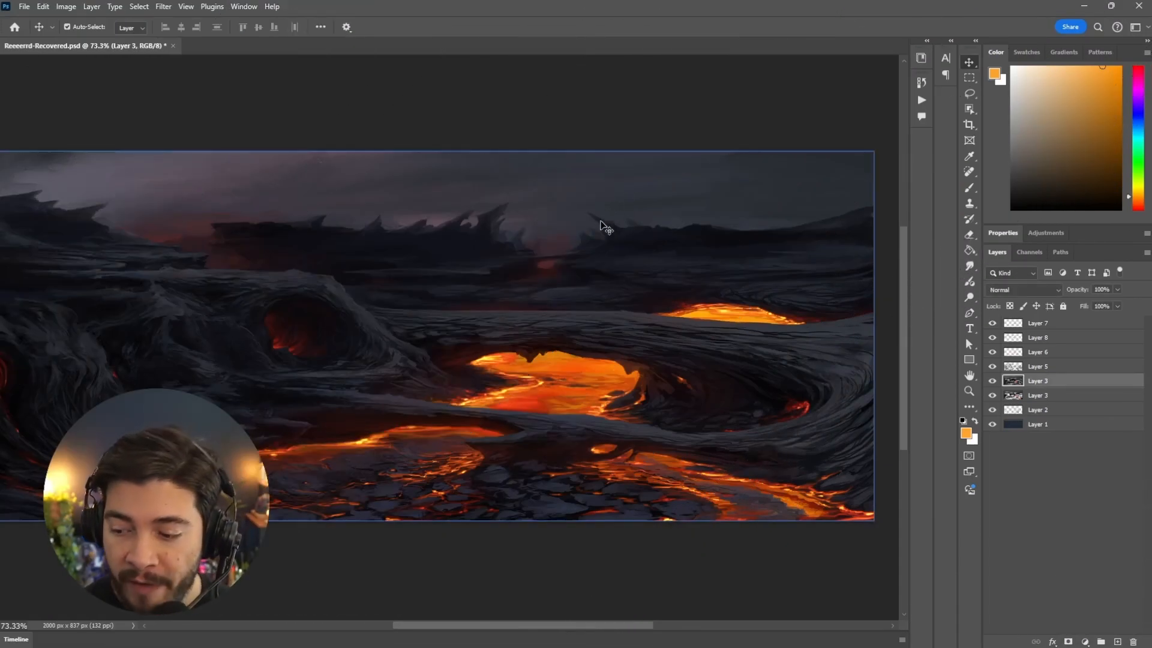
pyautogui.moveTo(588, 242); pyautogui.dragTo(609, 232)
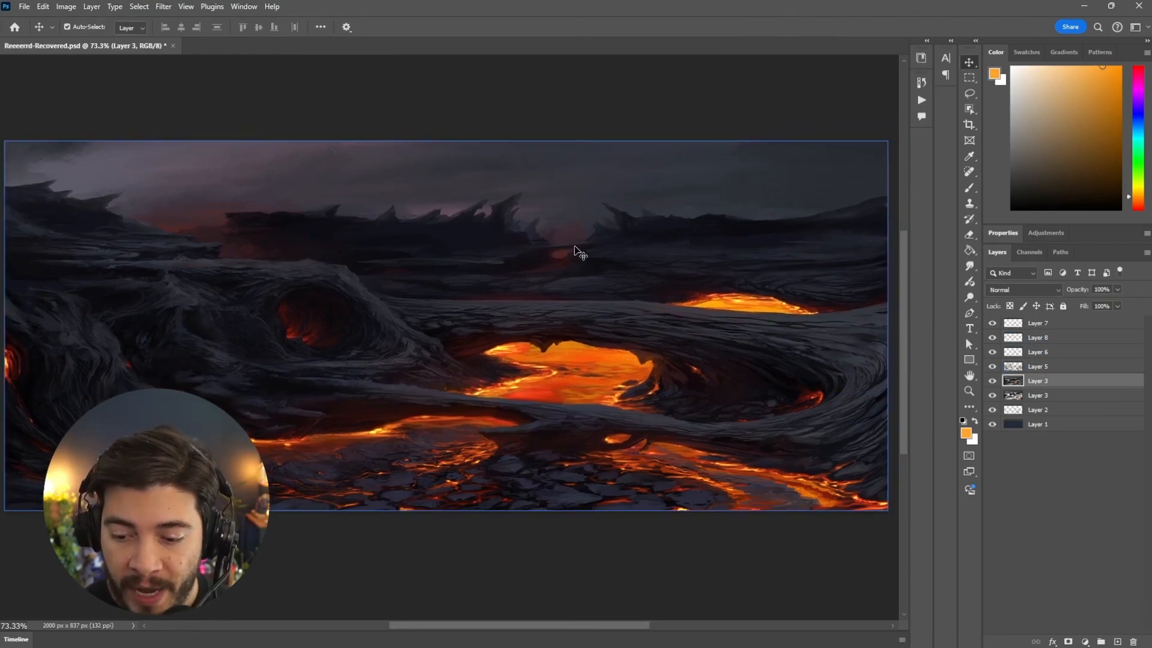
pyautogui.rightClick(595, 227)
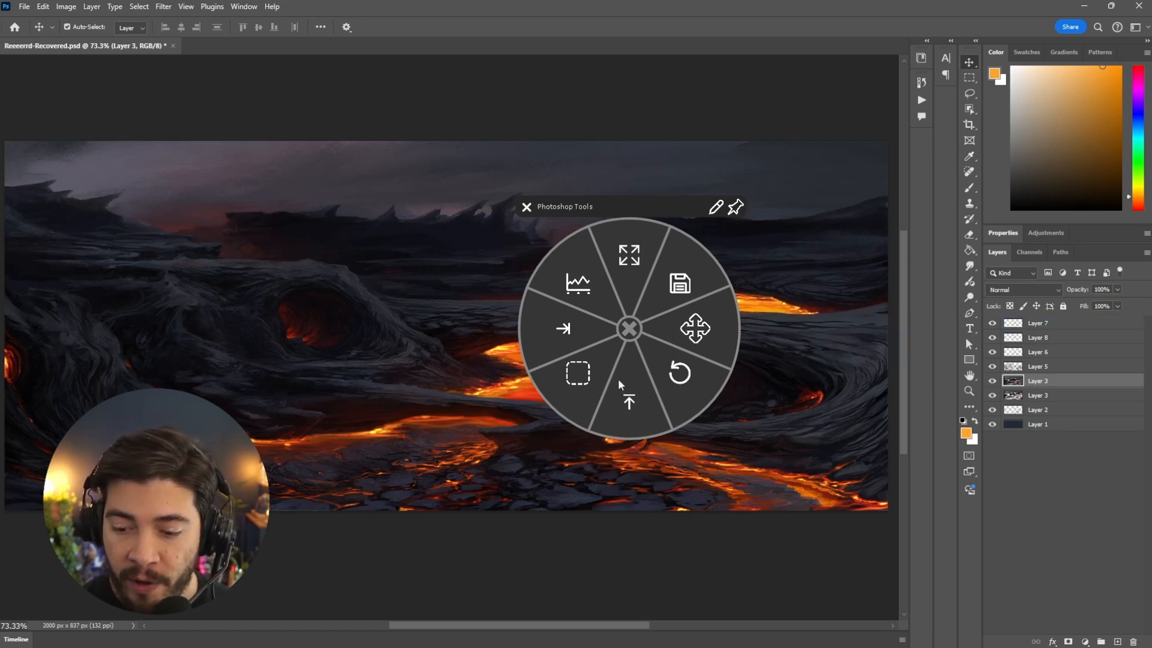
pyautogui.moveTo(630, 210); pyautogui.dragTo(758, 68)
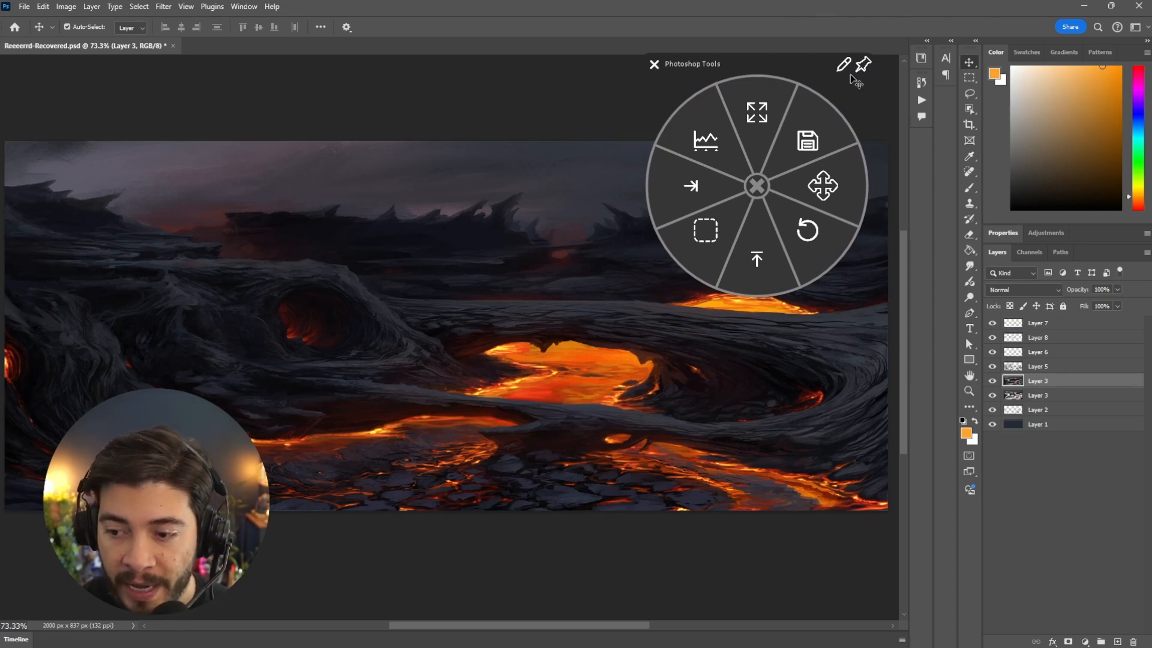
pyautogui.click(863, 65)
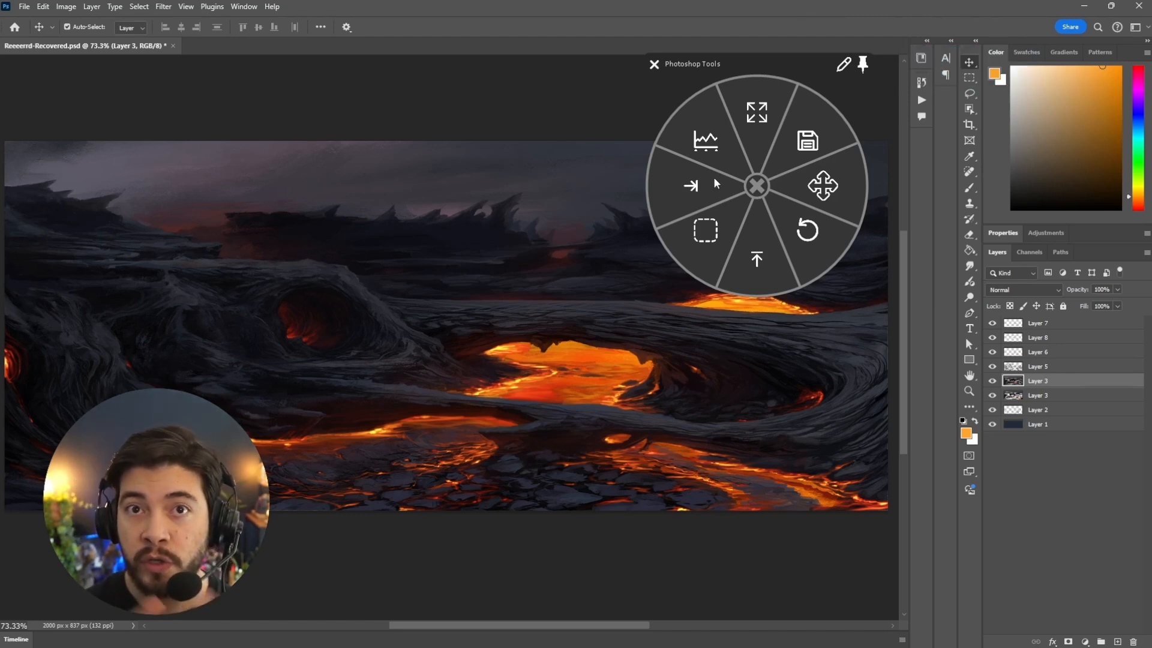
# - Flip the painting horizontally and vertically with the radial menu's flip commands
pyautogui.click(696, 188)
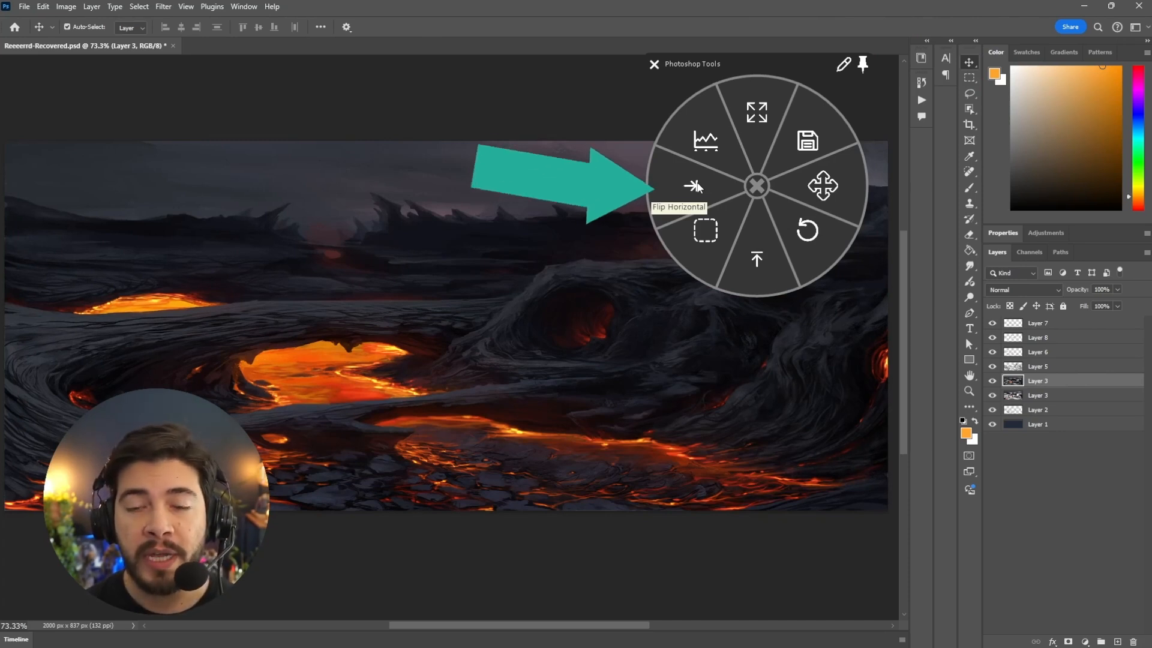
pyautogui.click(759, 258)
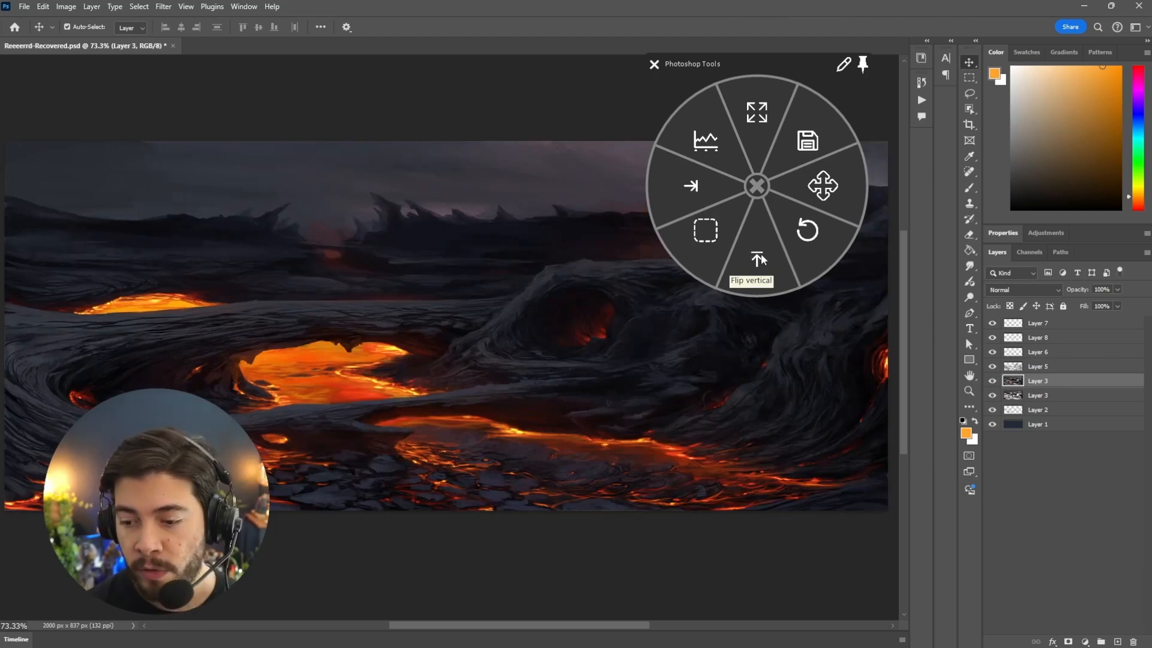
pyautogui.click(758, 253)
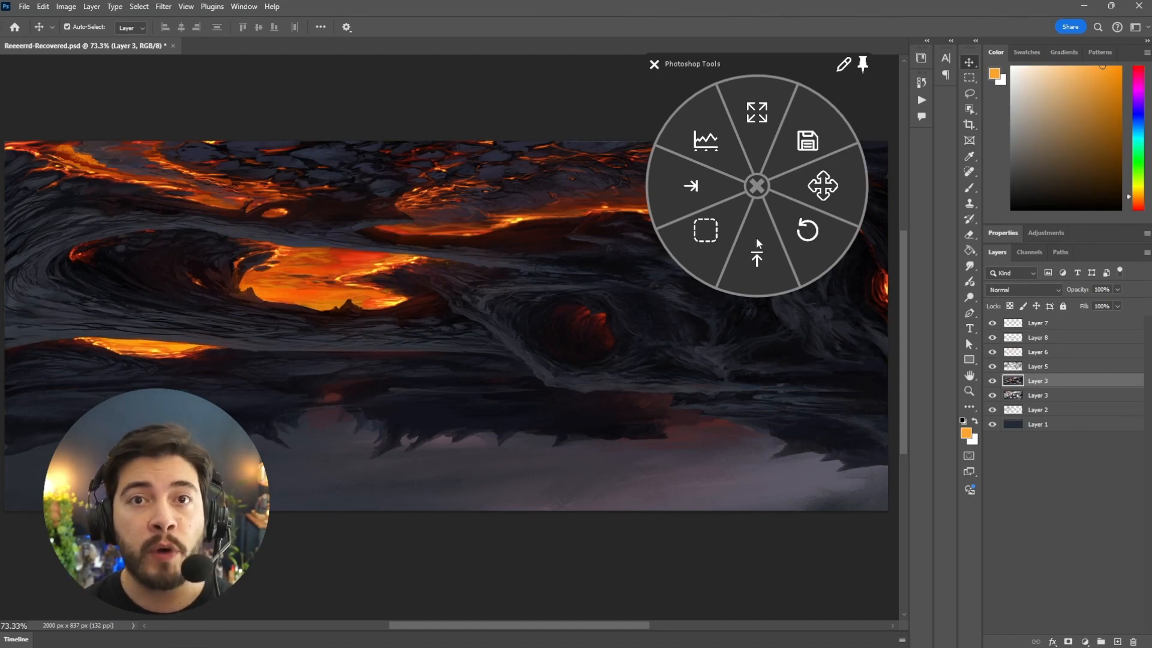
# - Flip the painting back and forth on both axes, ending upright and mirrored horizontally
pyautogui.click(696, 190)
pyautogui.click(696, 190)
pyautogui.click(696, 190)
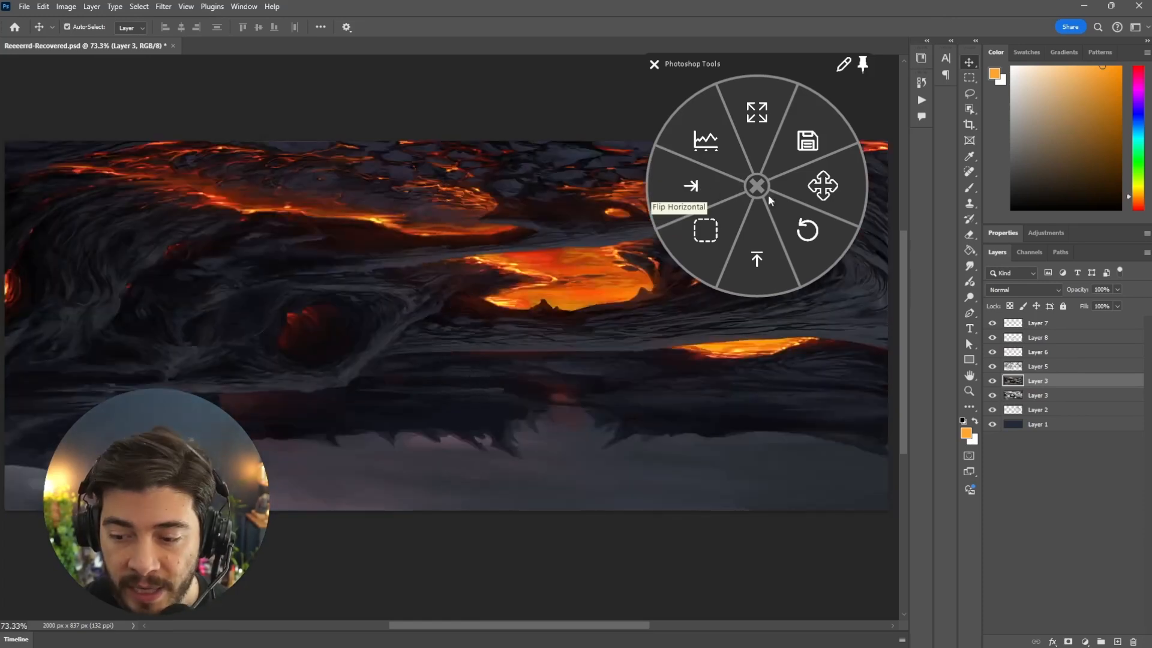
pyautogui.click(753, 249)
pyautogui.click(753, 249)
pyautogui.click(753, 248)
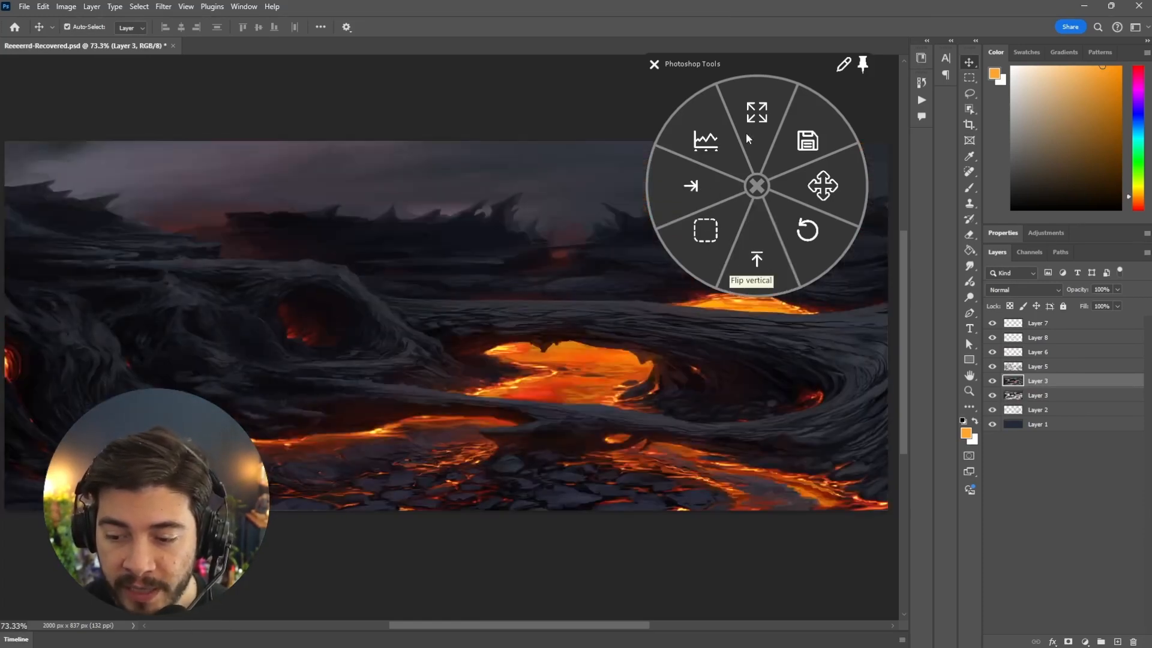
pyautogui.click(693, 188)
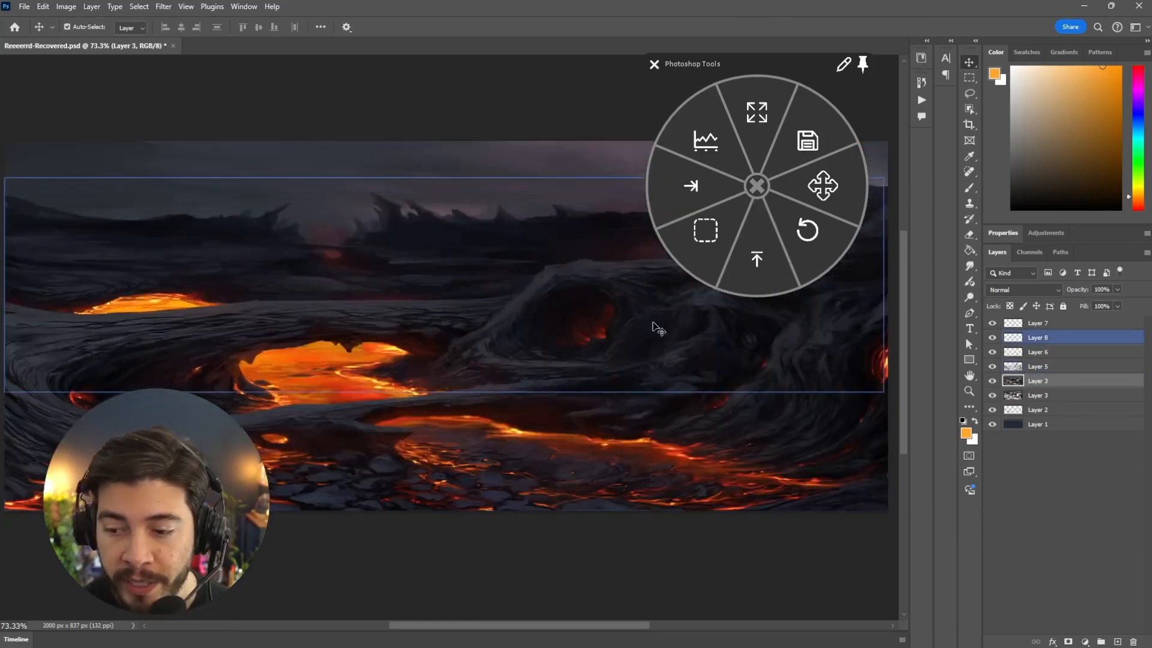
# - Hide the interface panels and rotate the canvas view so the painting sits at a steep diagonal
pyautogui.click(750, 160)
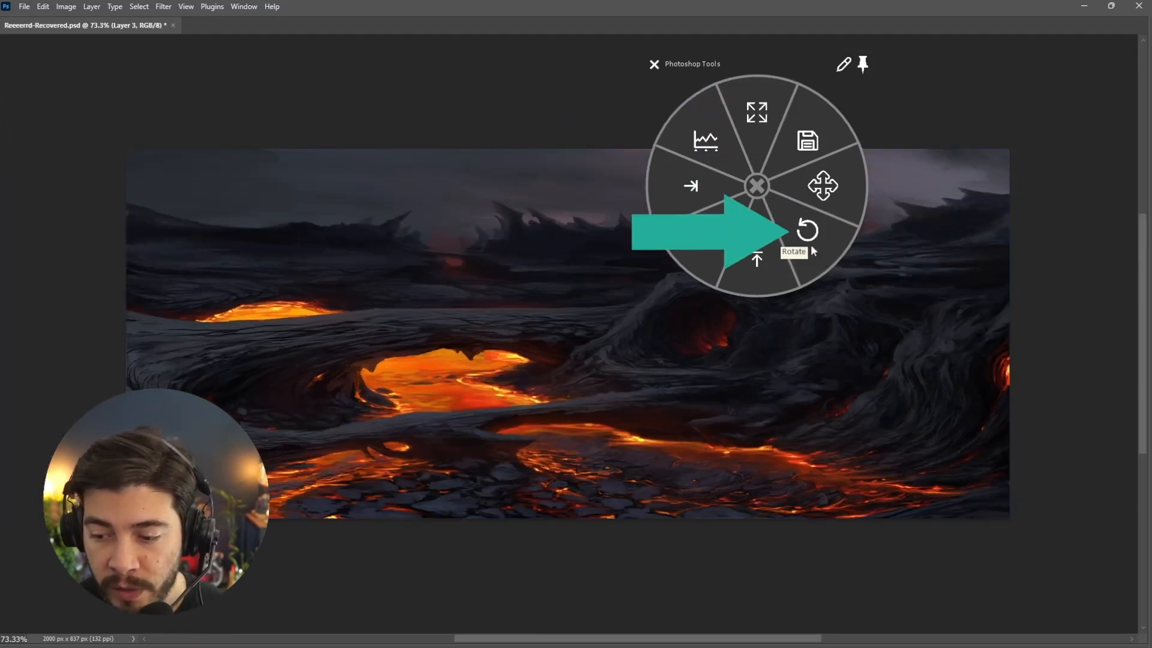
pyautogui.moveTo(758, 426); pyautogui.dragTo(855, 336)
pyautogui.scroll(5, 663, 373)
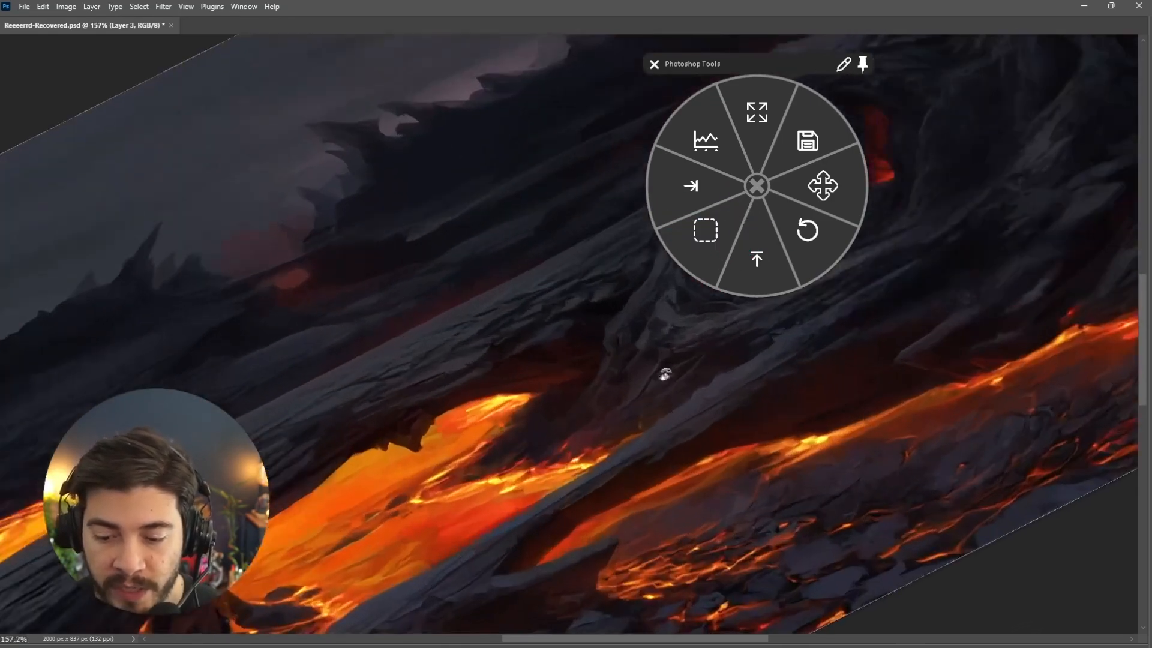
pyautogui.moveTo(689, 412); pyautogui.dragTo(889, 209)
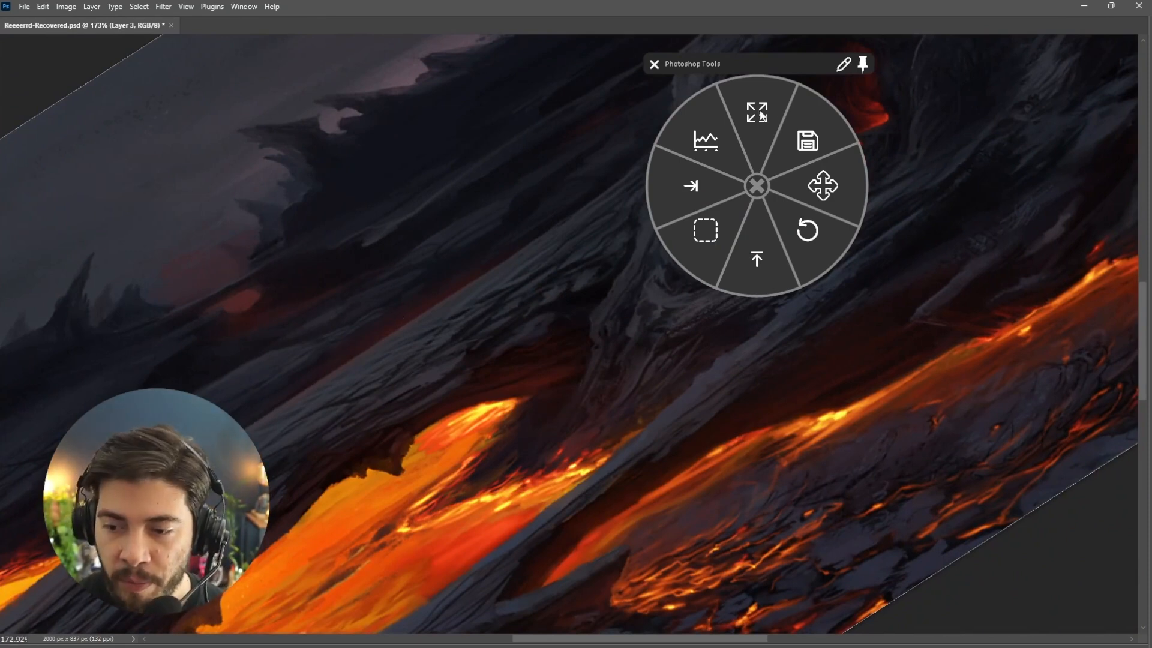
# - Restore the interface panels and reset the canvas view rotation to 0°
pyautogui.press('Tab')
pyautogui.click(189, 28)
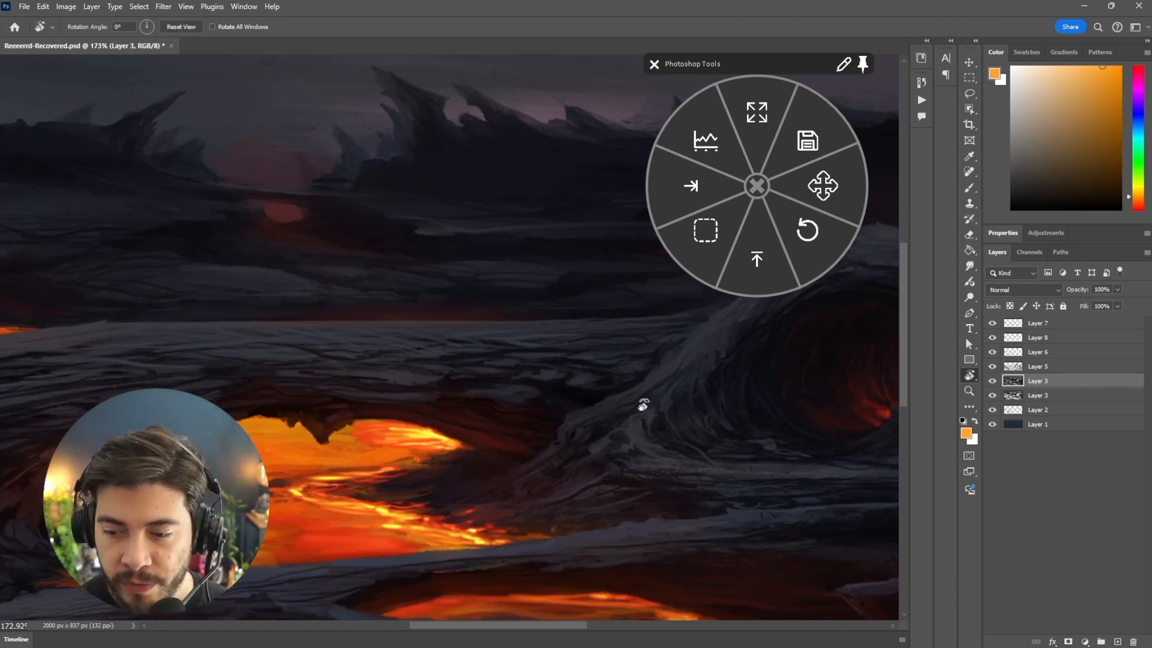
pyautogui.scroll(-8, 533, 382)
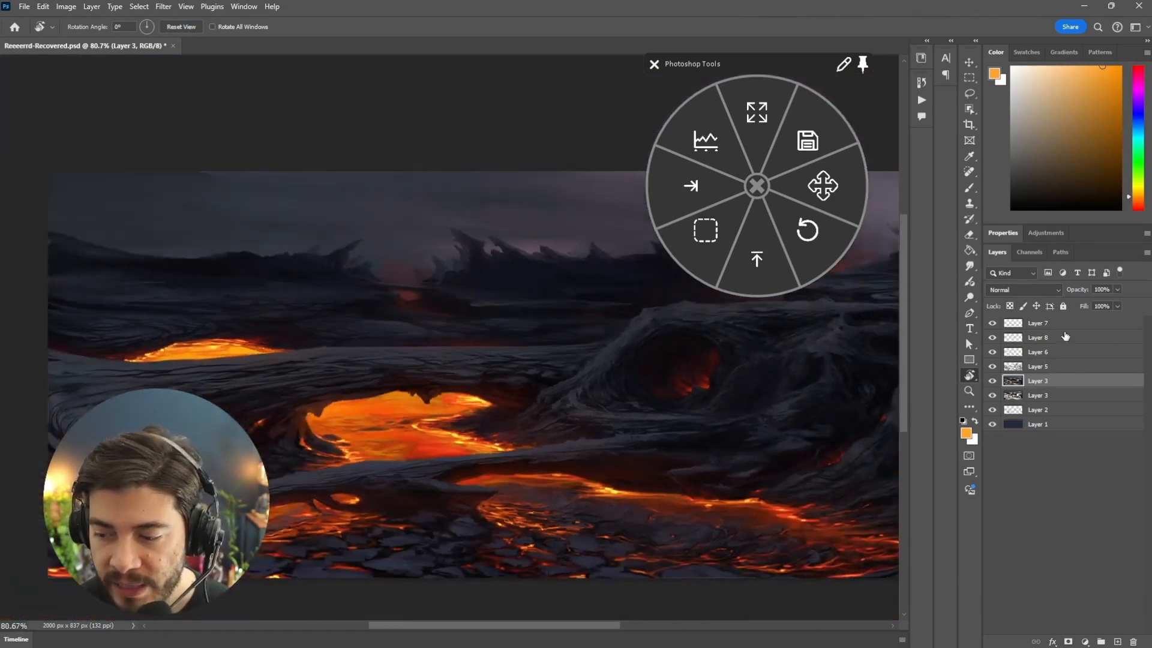
# - Duplicate all layers from Layer 7 through Layer 1 and merge the copies into a single layer
pyautogui.click(1052, 327)
pyautogui.keyDown('shift'); pyautogui.click(1054, 427); pyautogui.keyUp('shift')
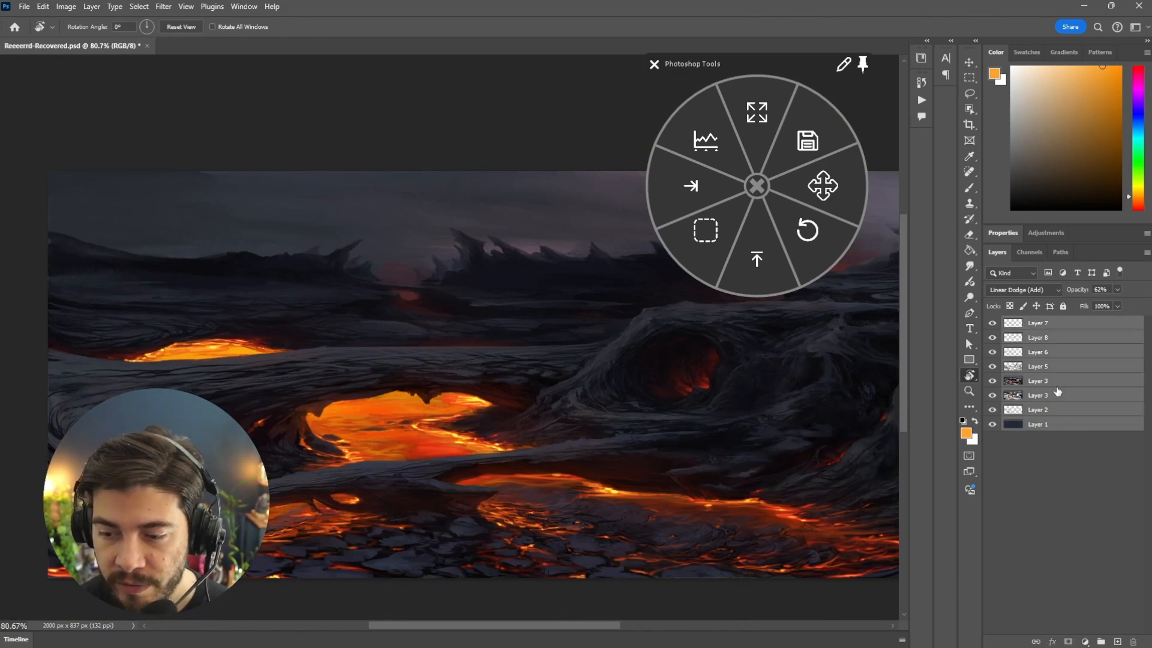
pyautogui.hotkey('ctrl', 'j')
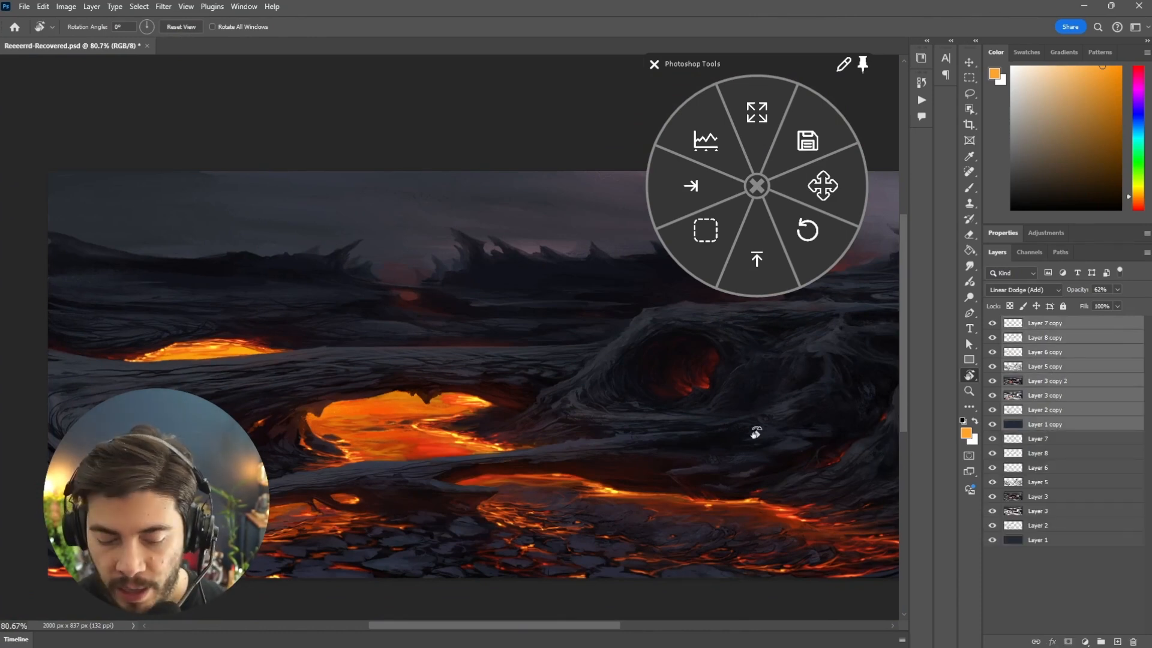
pyautogui.hotkey('ctrl', 'e')
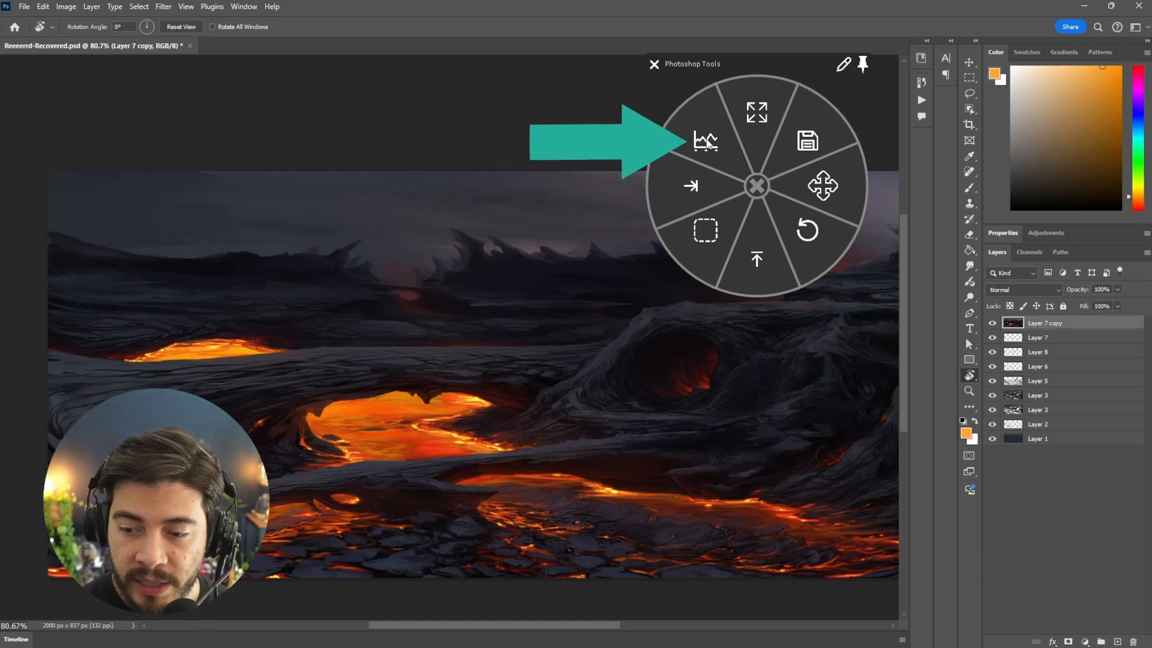
# - Try a Levels adjustment on the merged layer with midtones at 0.92 and white input at 182
pyautogui.click(707, 144)
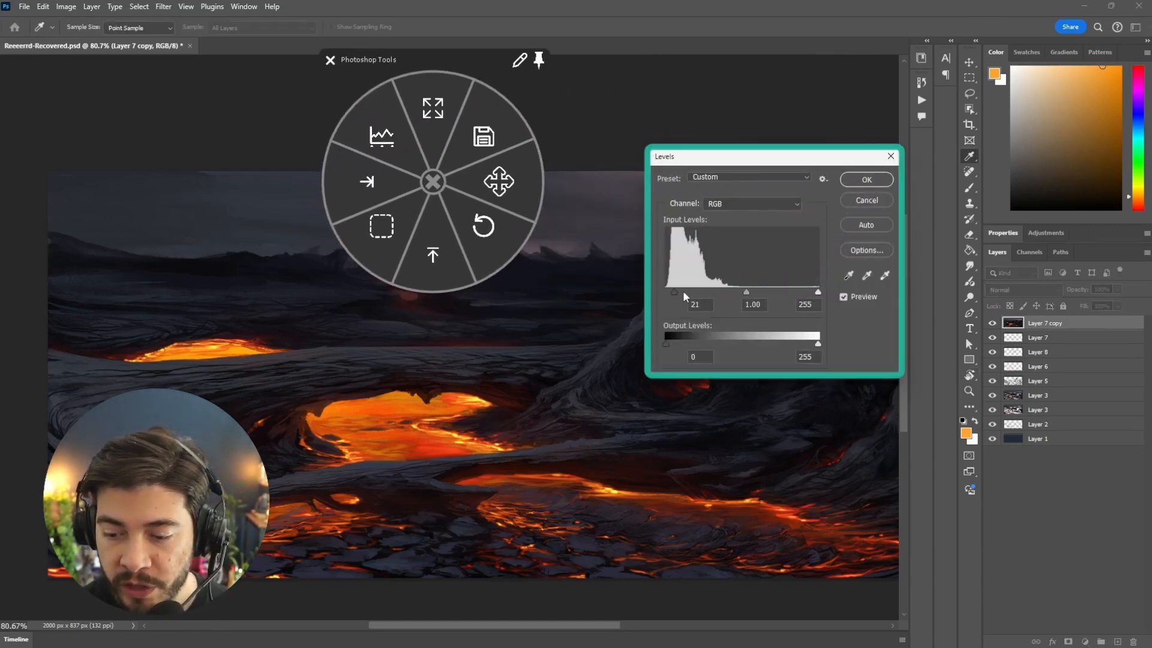
pyautogui.moveTo(666, 292); pyautogui.dragTo(673, 292)
pyautogui.moveTo(820, 295); pyautogui.dragTo(664, 294)
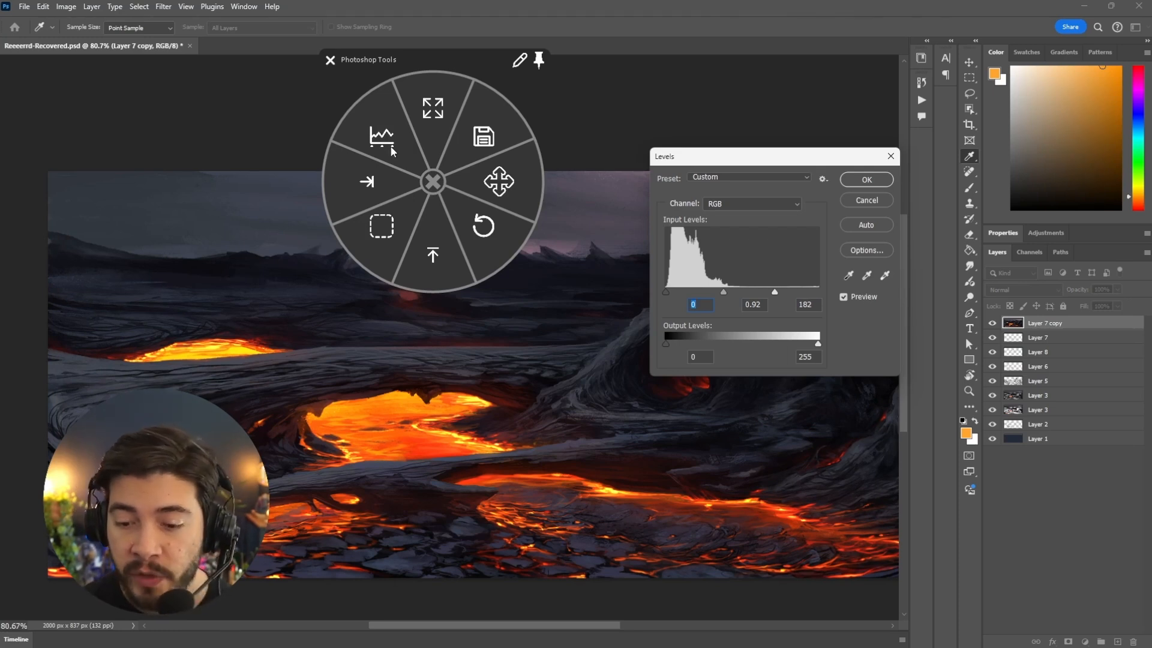
pyautogui.click(890, 156)
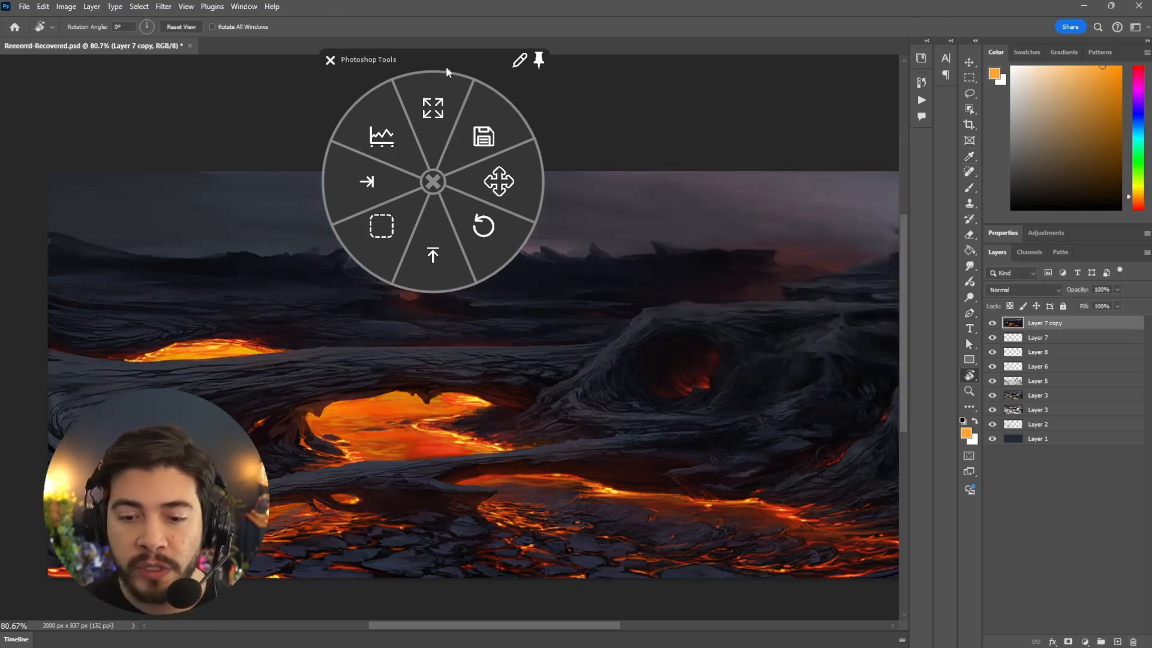
# - Close the Photoshop Tools radial menu and switch to ZBrush
pyautogui.moveTo(430, 62); pyautogui.dragTo(706, 123)
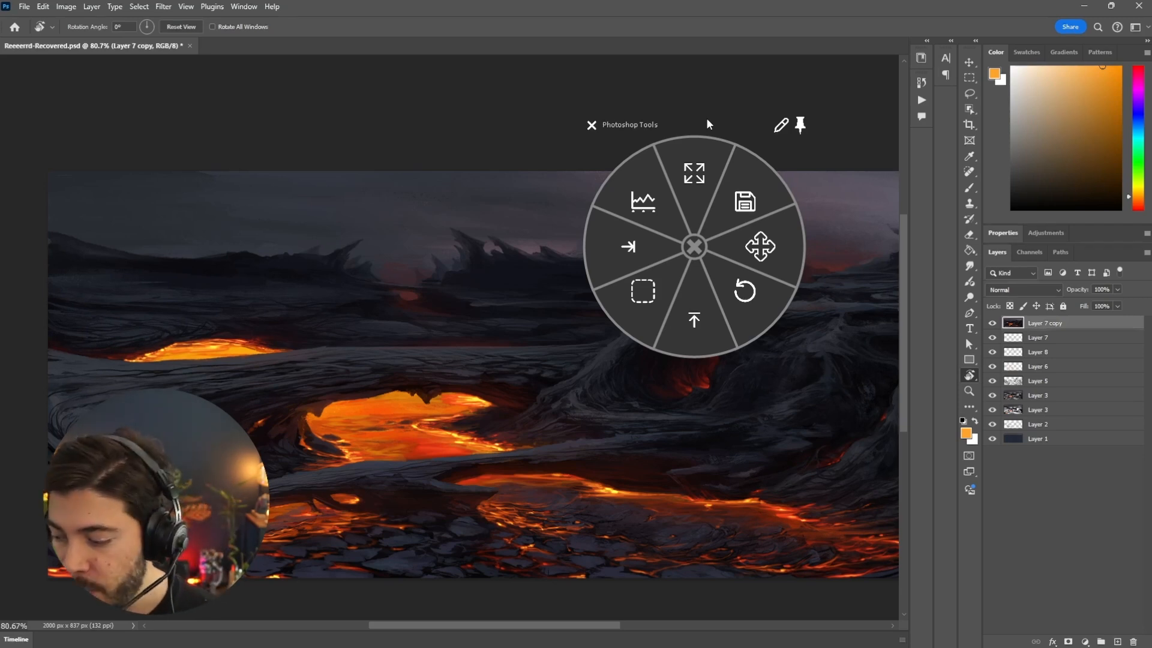
pyautogui.click(695, 246)
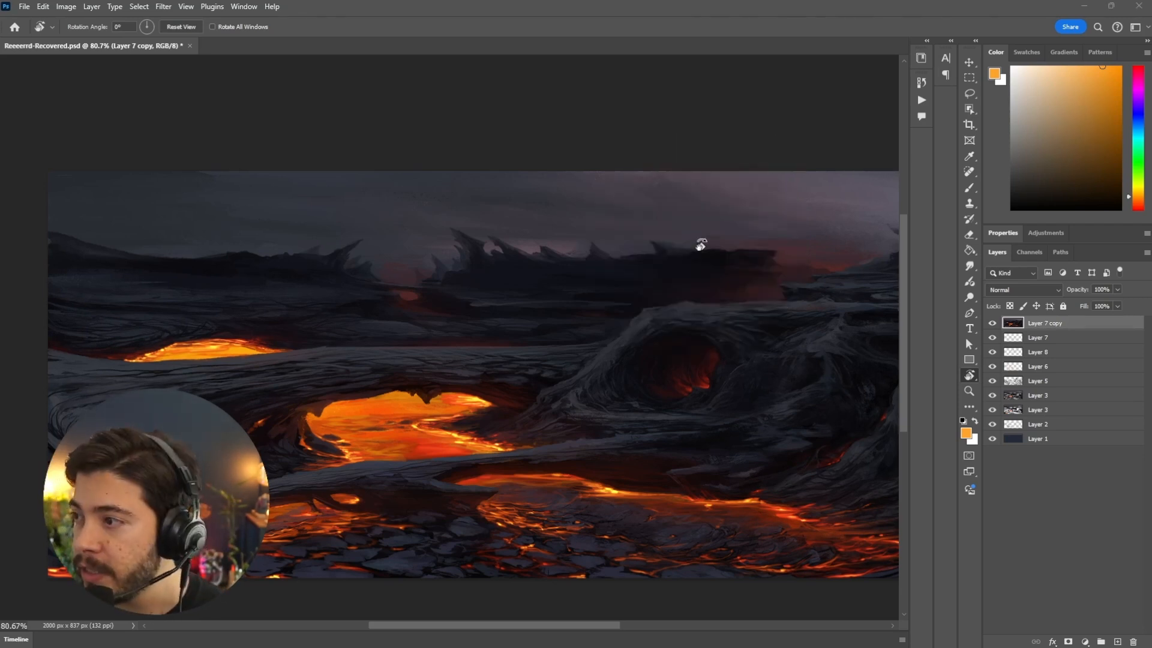
pyautogui.hotkey('alt', 'Tab')
# - Bring up the ZBrush Masking radial menu through the main tools wheel and place it beside the character
pyautogui.moveTo(584, 335)
pyautogui.mouseDown()
pyautogui.moveTo(622, 304)
pyautogui.moveTo(666, 309)
pyautogui.moveTo(636, 285)
pyautogui.moveTo(636, 342)
pyautogui.moveTo(614, 368)
pyautogui.mouseUp()
pyautogui.rightClick(650, 227)
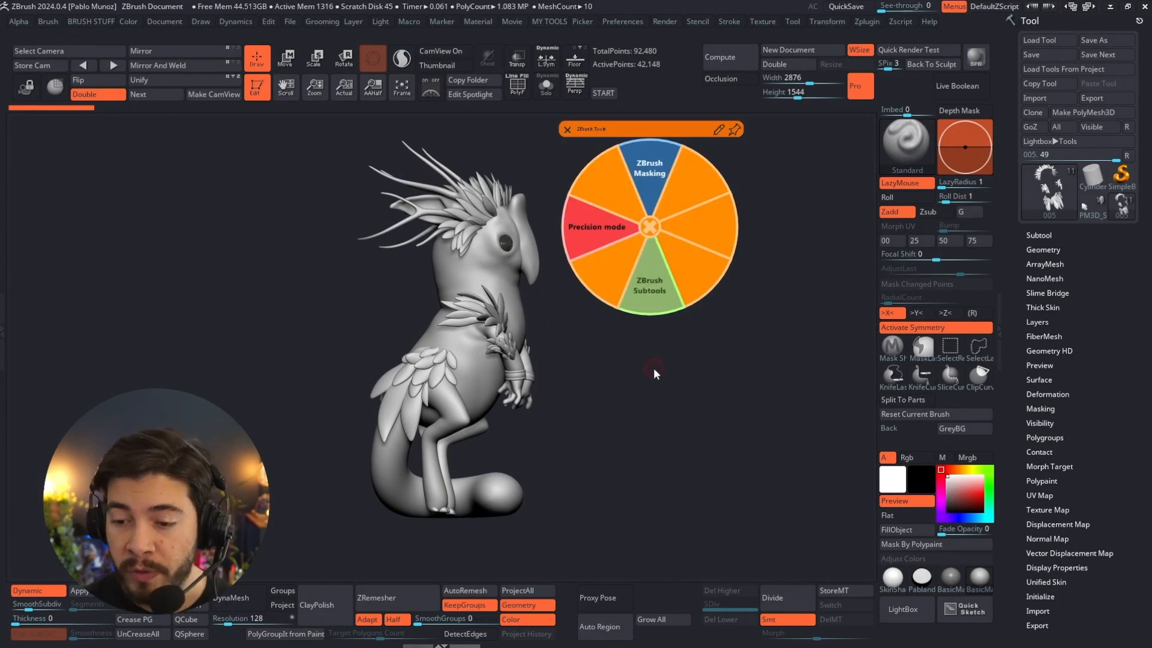
pyautogui.click(653, 173)
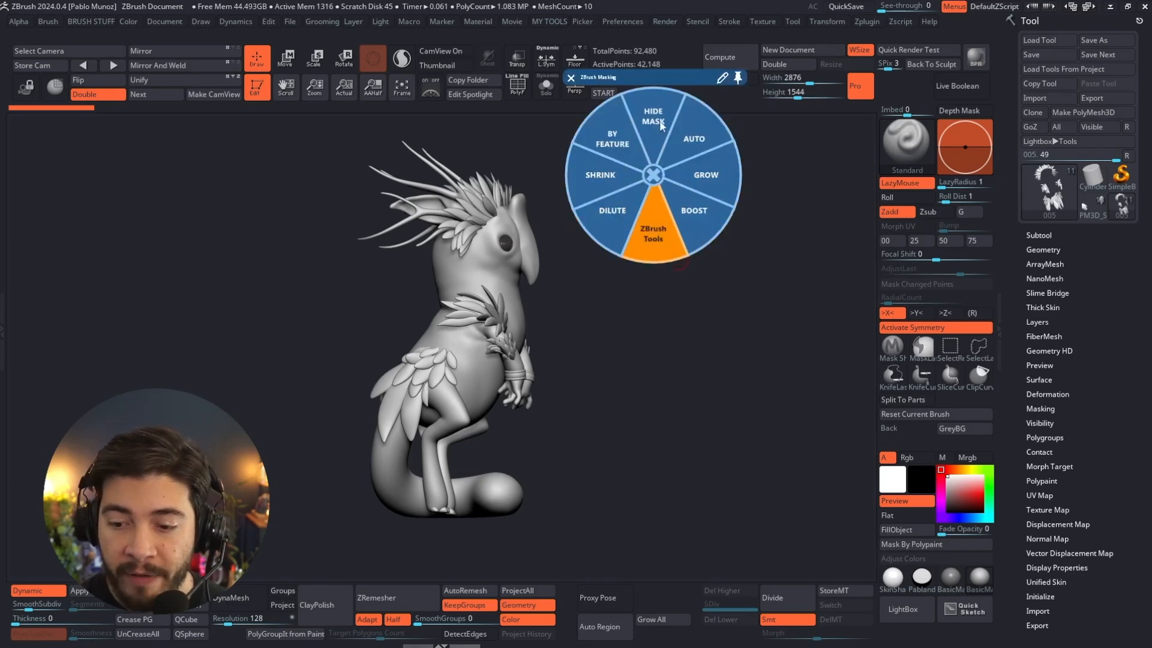
pyautogui.moveTo(668, 77); pyautogui.dragTo(722, 139)
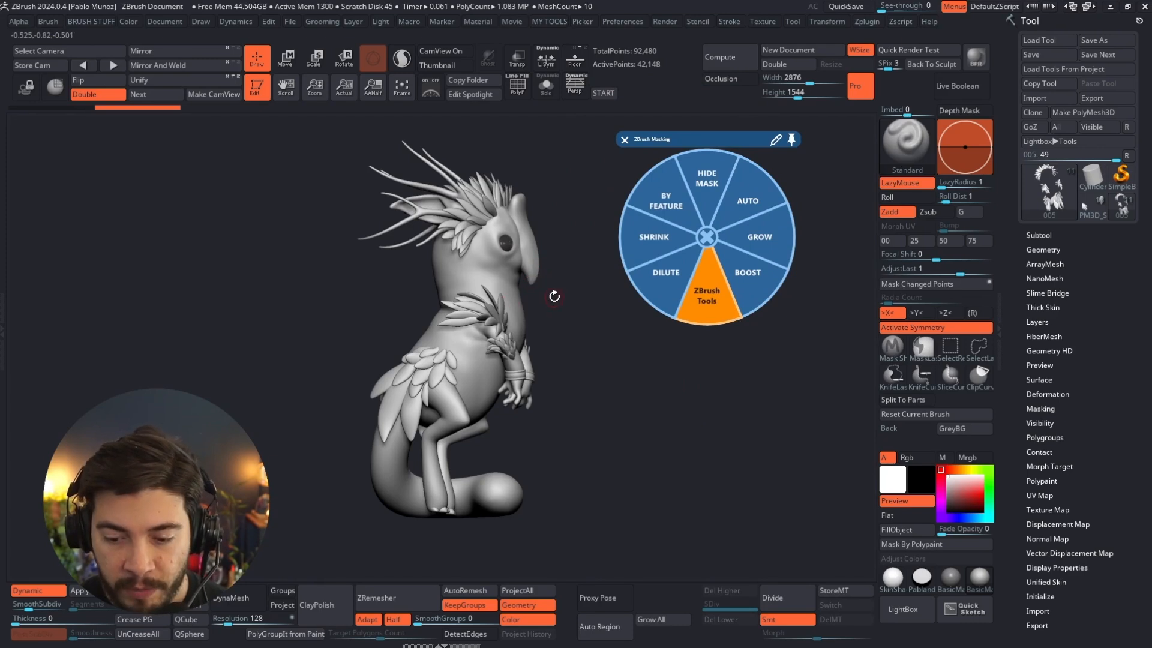
# - Select the character's smooth body subtool and isolate it with Solo
pyautogui.keyDown('alt'); pyautogui.click(511, 283); pyautogui.keyUp('alt')
pyautogui.hotkey('alt', 's')
pyautogui.moveTo(549, 220); pyautogui.dragTo(516, 320)
# - Choose a masking brush, outline an area from the head down the torso's side and fill it with Auto
pyautogui.click(893, 350)
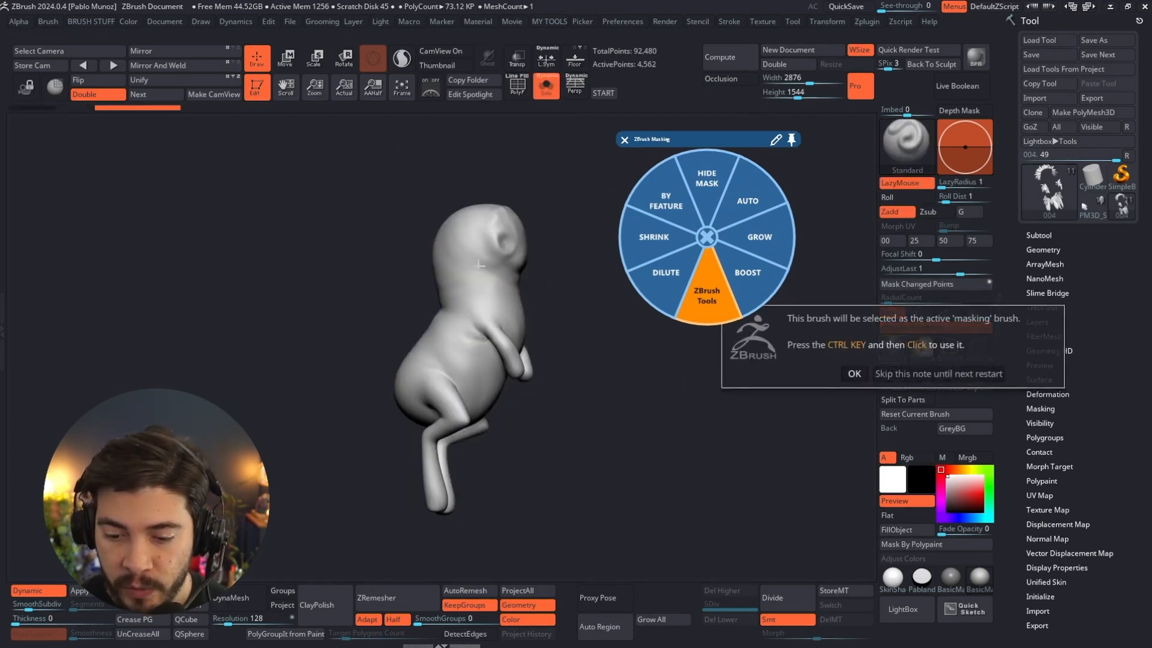
pyautogui.click(918, 372)
pyautogui.moveTo(514, 264)
pyautogui.mouseDown()
pyautogui.moveTo(490, 336)
pyautogui.moveTo(511, 266)
pyautogui.mouseUp()
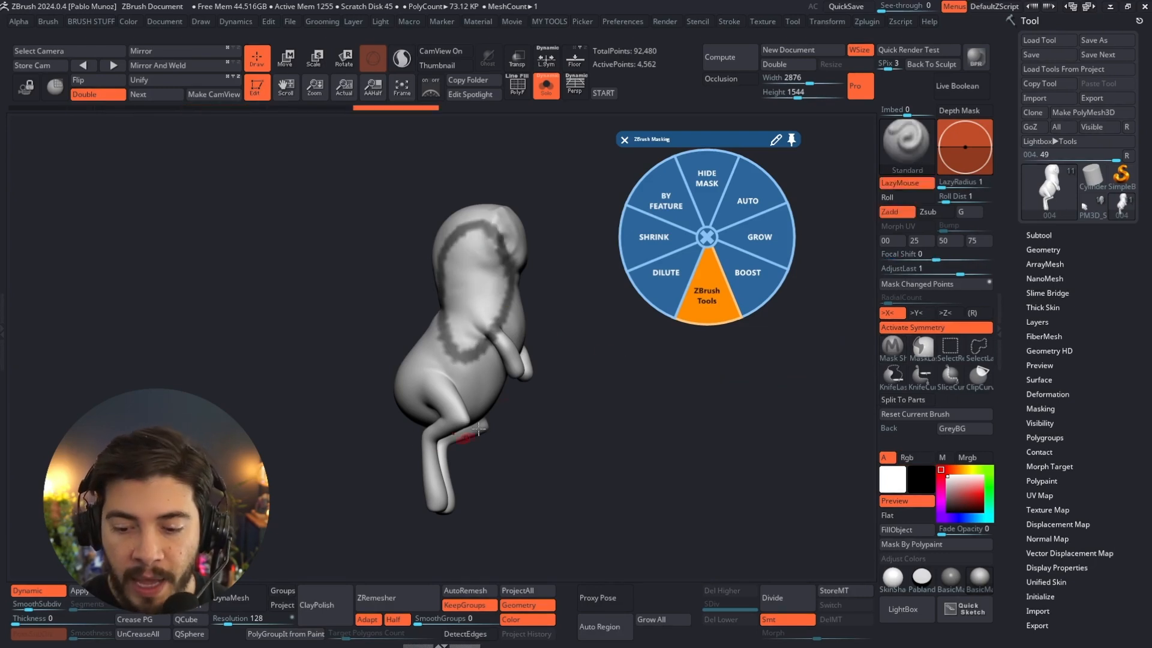
pyautogui.click(743, 210)
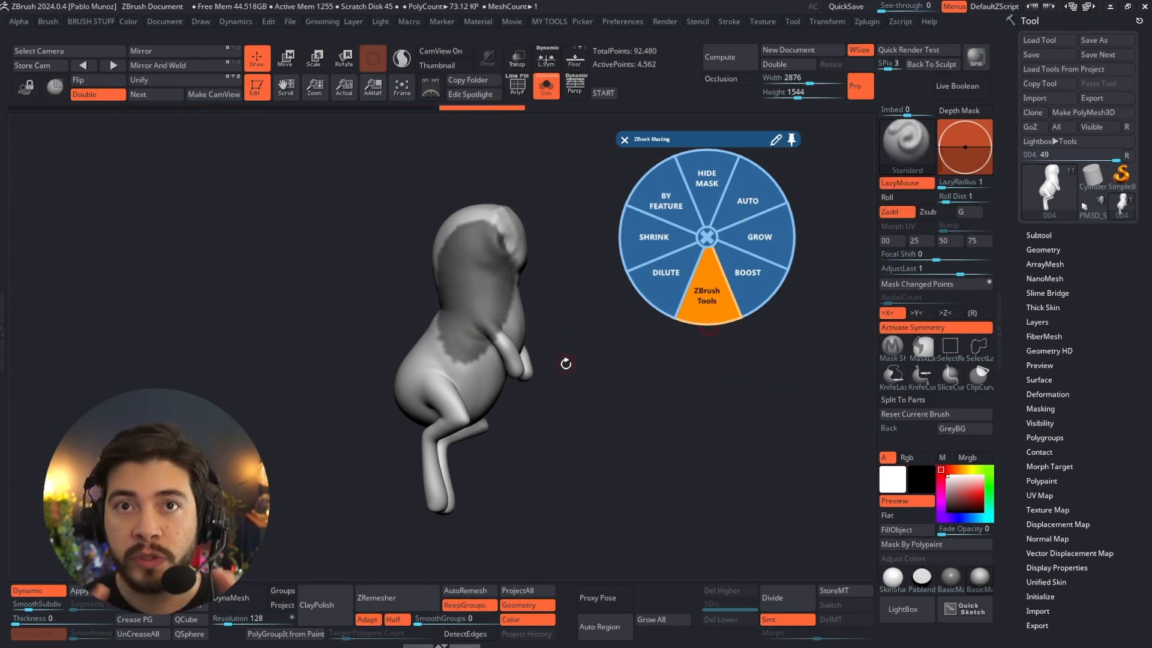
# - Replace the mask with a small painted one near the neck, grow it and boost it three times
pyautogui.moveTo(604, 355); pyautogui.dragTo(560, 326)
pyautogui.moveTo(491, 271); pyautogui.dragTo(472, 258)
pyautogui.click(766, 241)
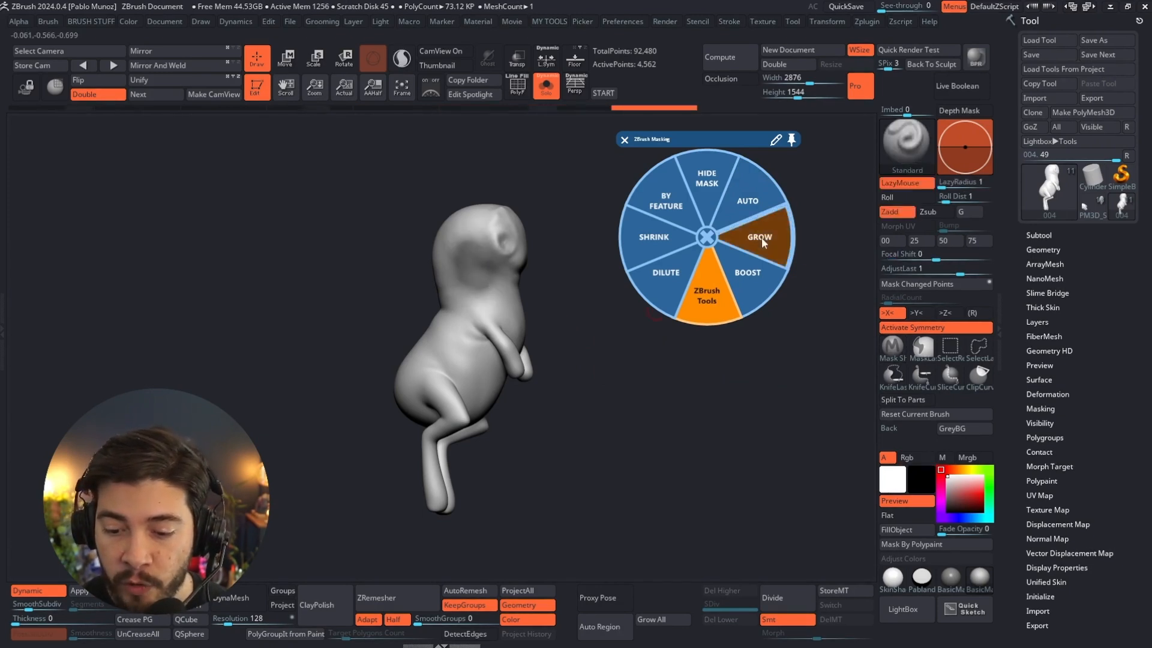
pyautogui.click(754, 285)
pyautogui.click(754, 285)
pyautogui.click(754, 285)
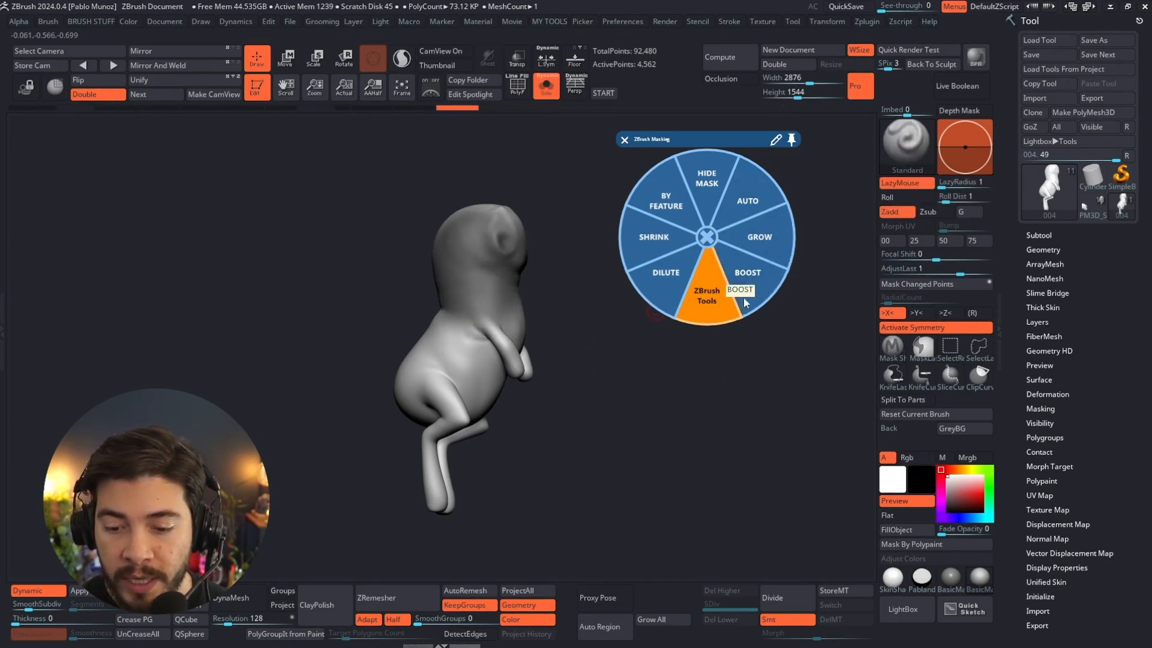
# - Clear the mask from the body and replace the Masking radial menu with the ZBrush Subtools one
pyautogui.click(708, 243)
pyautogui.moveTo(633, 299); pyautogui.dragTo(627, 375)
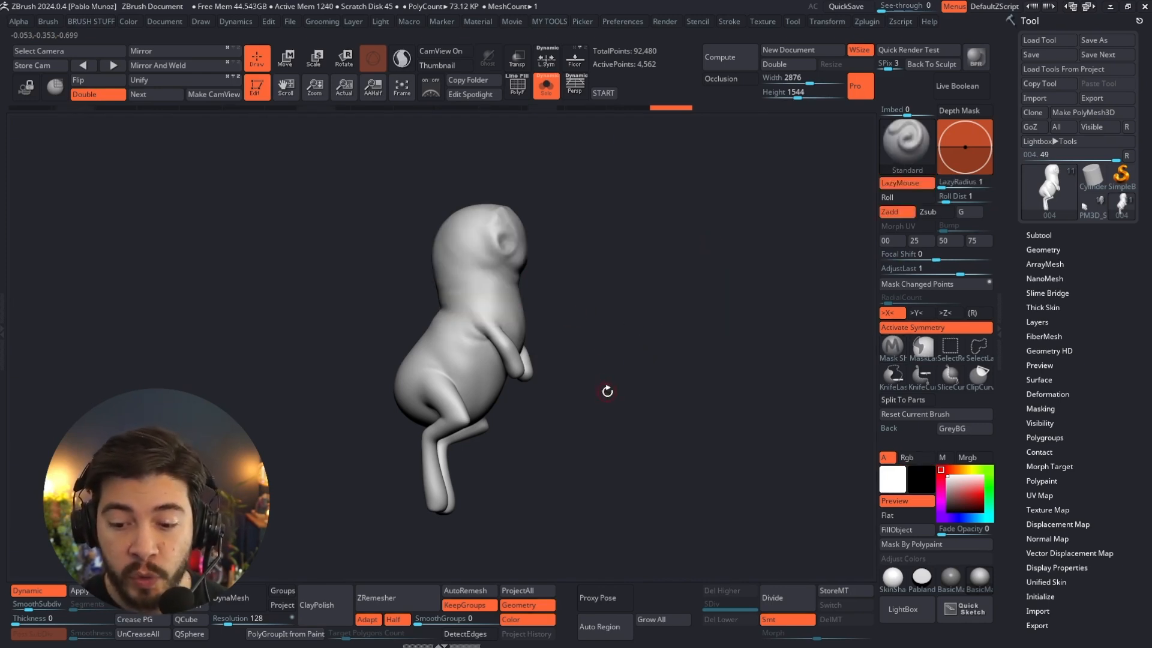
pyautogui.rightClick(661, 234)
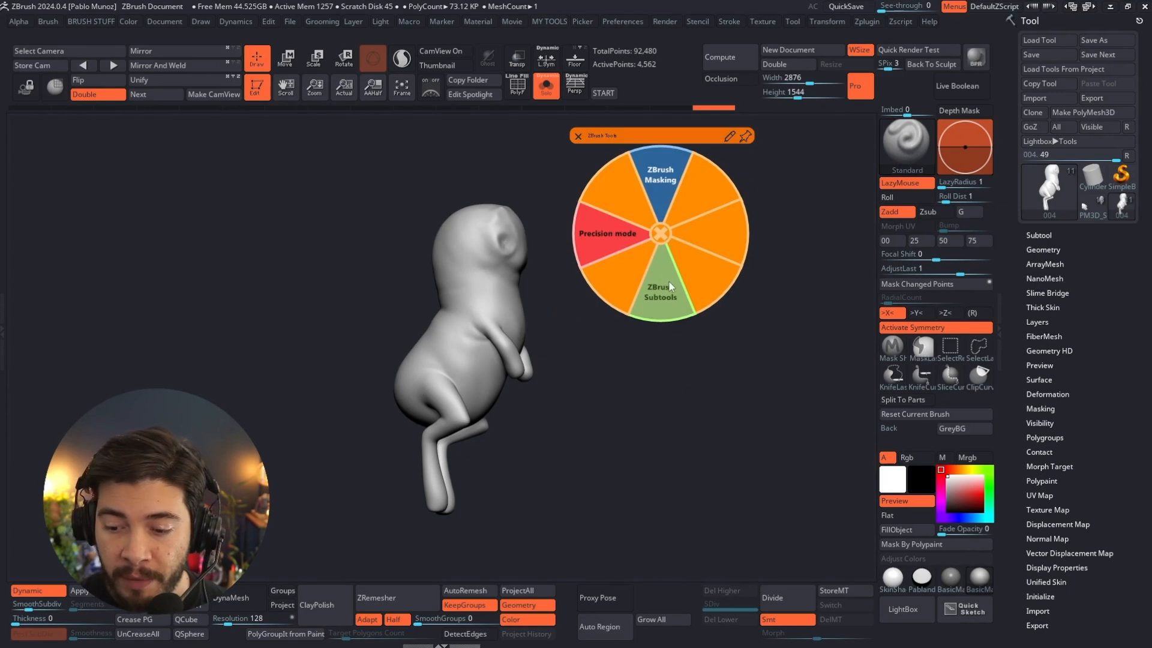
pyautogui.click(665, 295)
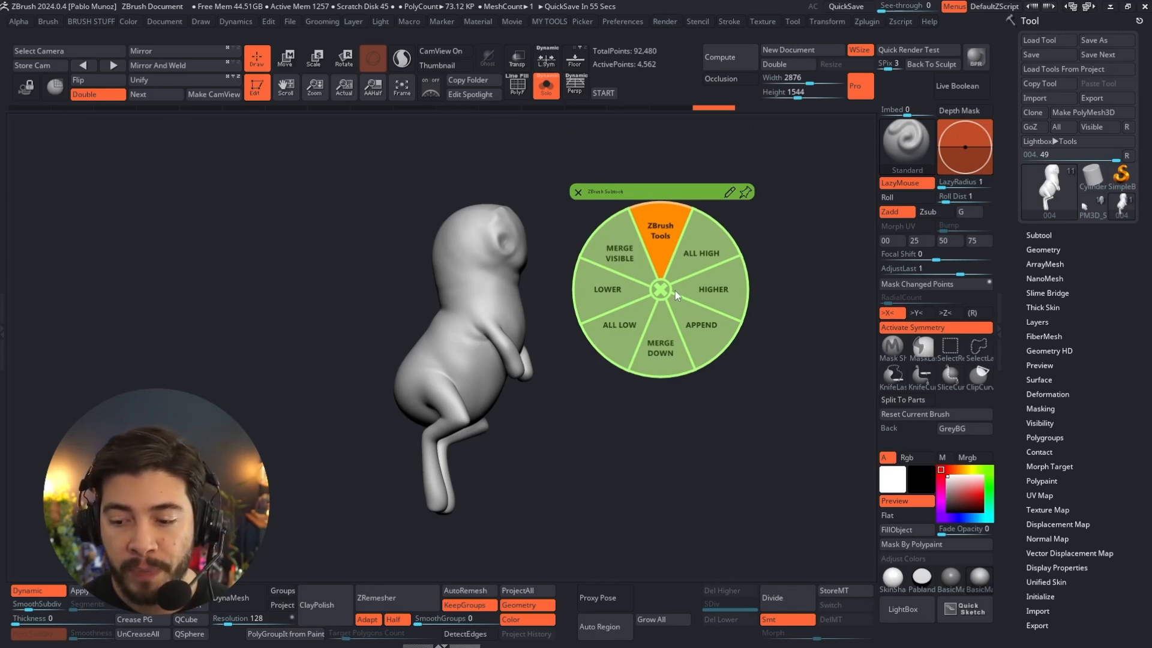
# - Switch the isolated body subtool to its lower subdivision with Lower, then turn off Solo to bring back the whole character
pyautogui.moveTo(547, 305); pyautogui.dragTo(545, 367)
pyautogui.click(612, 296)
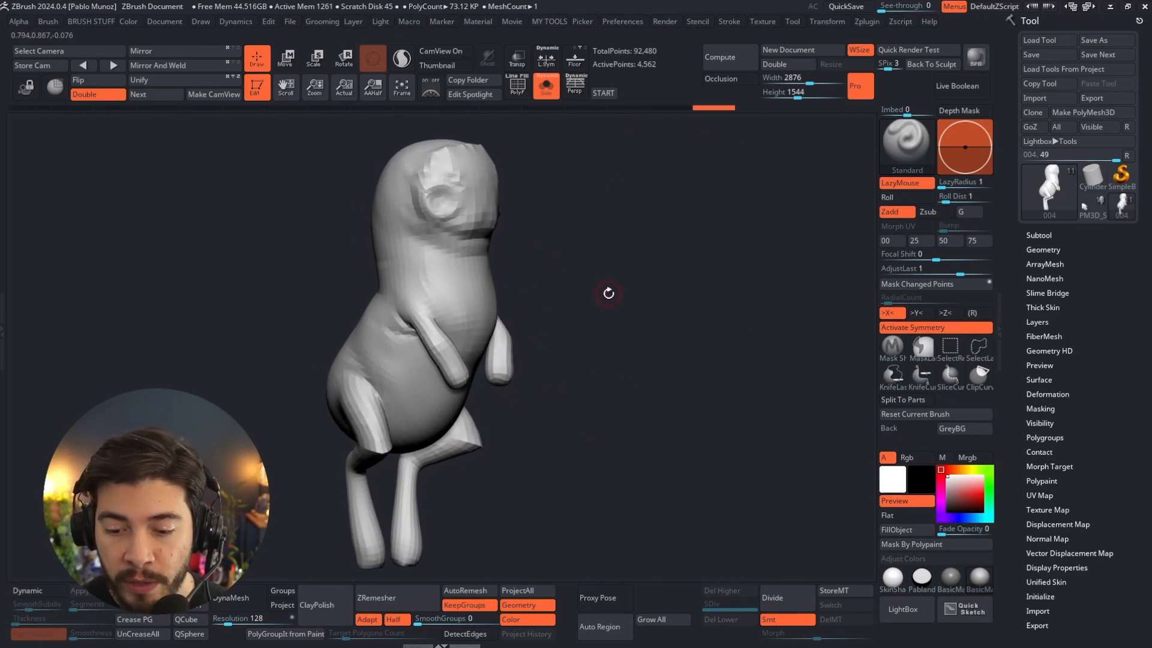
pyautogui.hotkey('shift', 'f')
pyautogui.hotkey('shift', 'f')
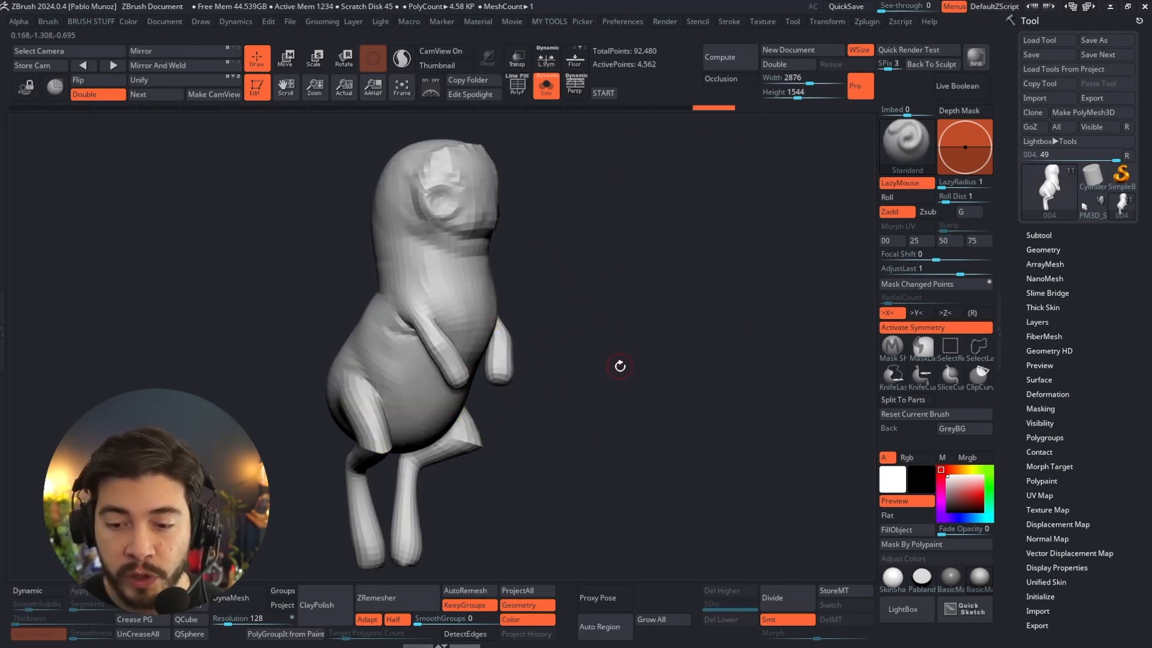
pyautogui.hotkey('shift', 's')
pyautogui.press('f')
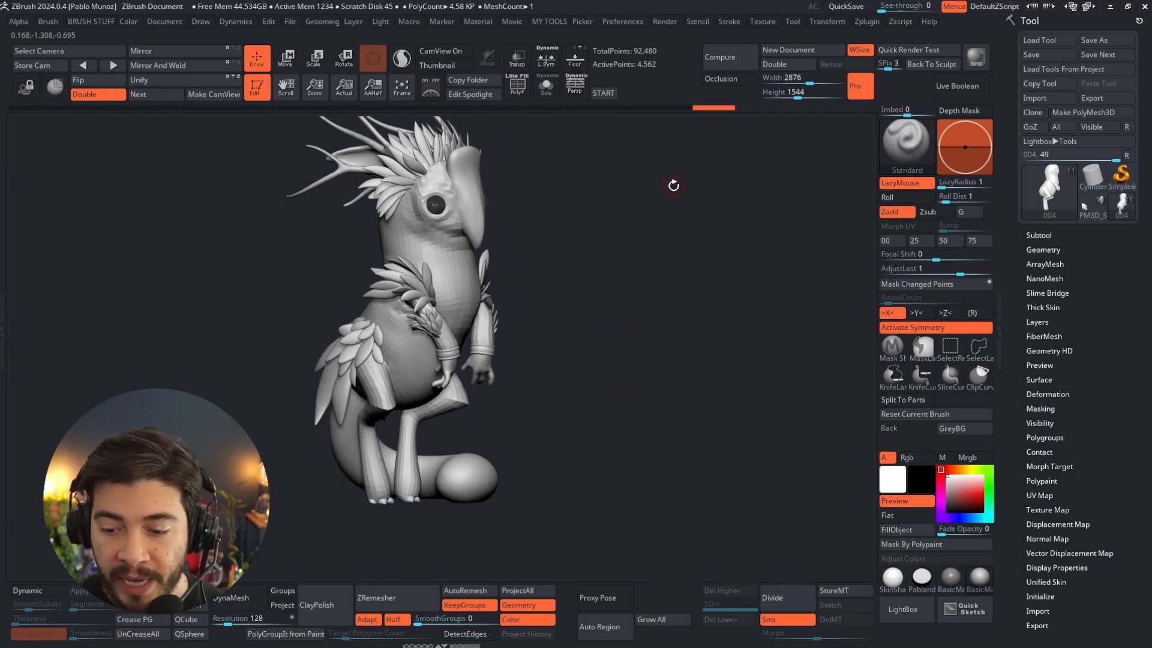
# - Reopen the ZBrush Subtools radial menu over the full character and raise the subdivision level with Higher
pyautogui.rightClick(671, 186)
pyautogui.click(677, 250)
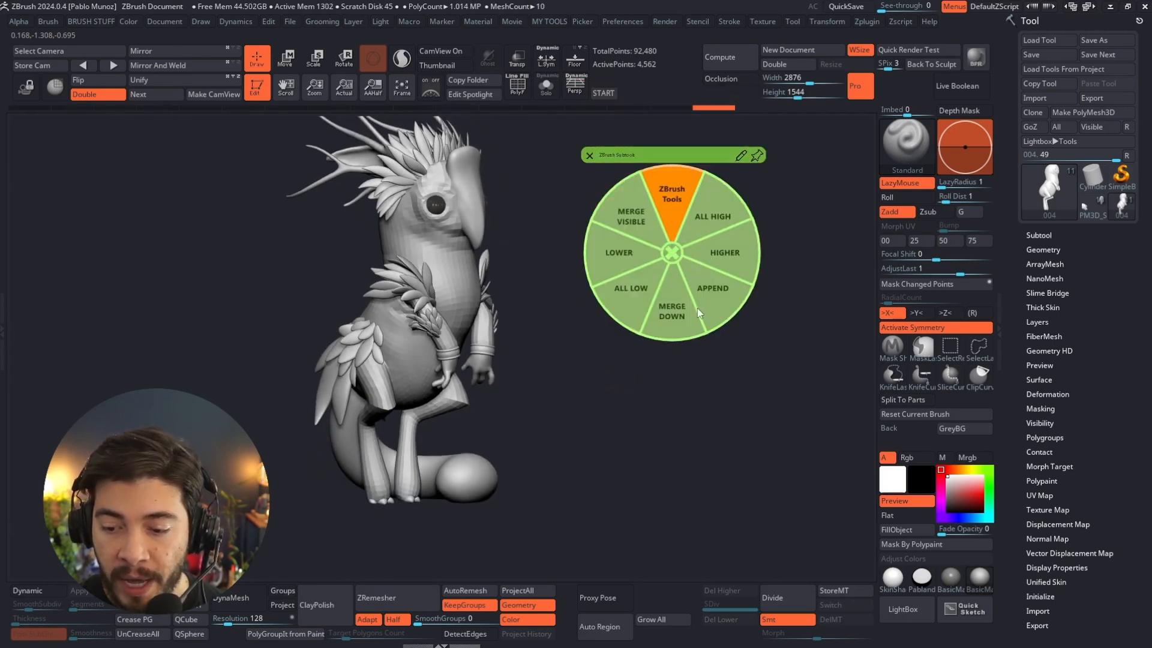
pyautogui.click(725, 250)
pyautogui.click(533, 214)
pyautogui.rightClick(644, 230)
pyautogui.click(671, 283)
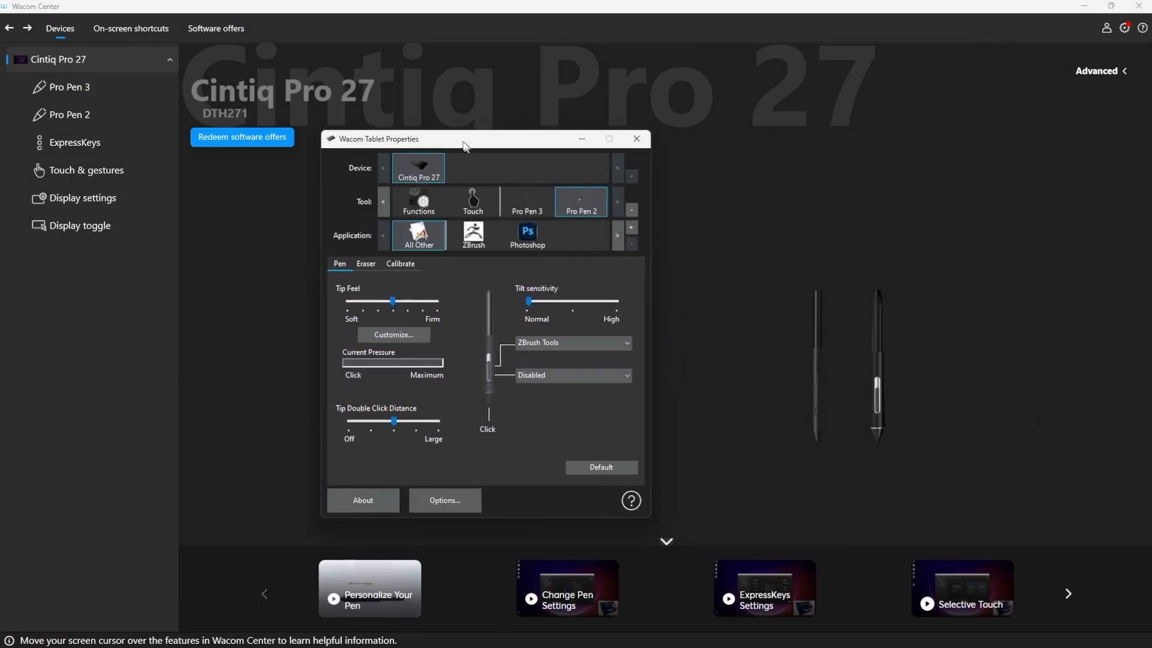
# - Switch to Wacom Center and close the Control Panel and Wacom Tablet Properties windows
pyautogui.moveTo(463, 142); pyautogui.dragTo(448, 133)
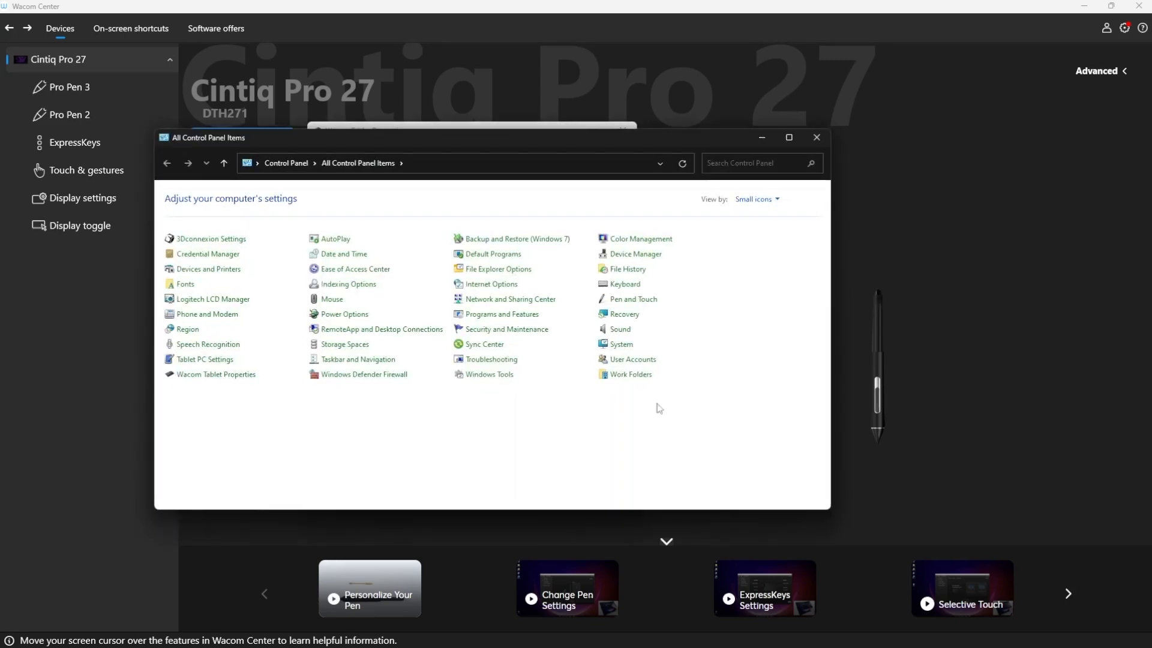
pyautogui.click(816, 138)
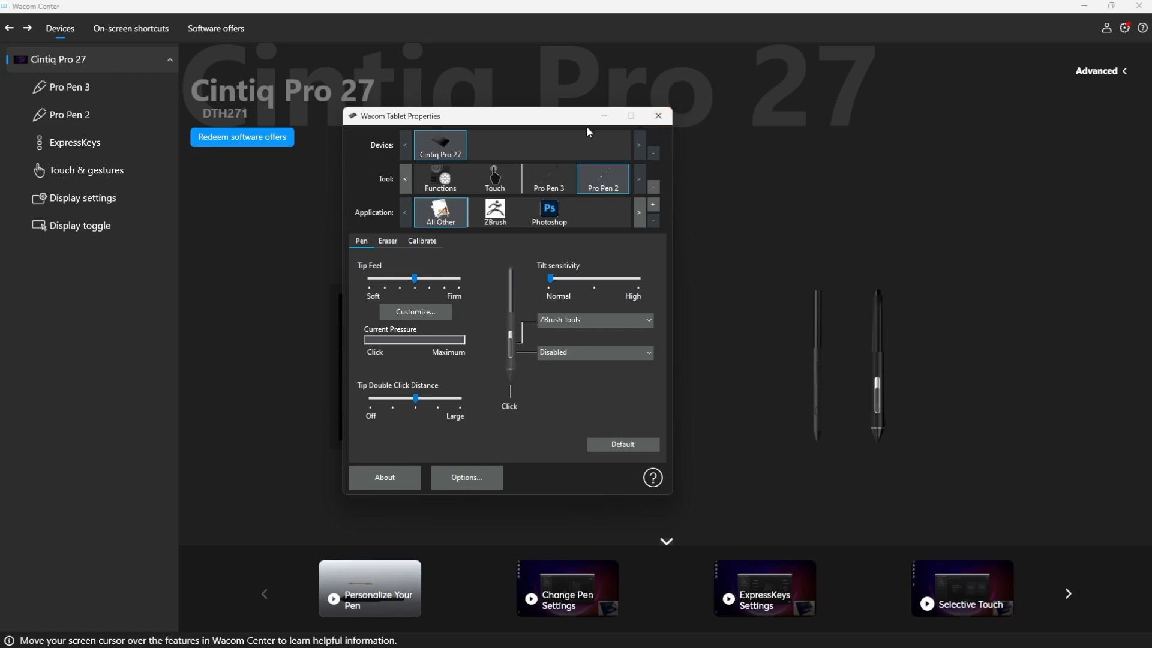
pyautogui.click(658, 115)
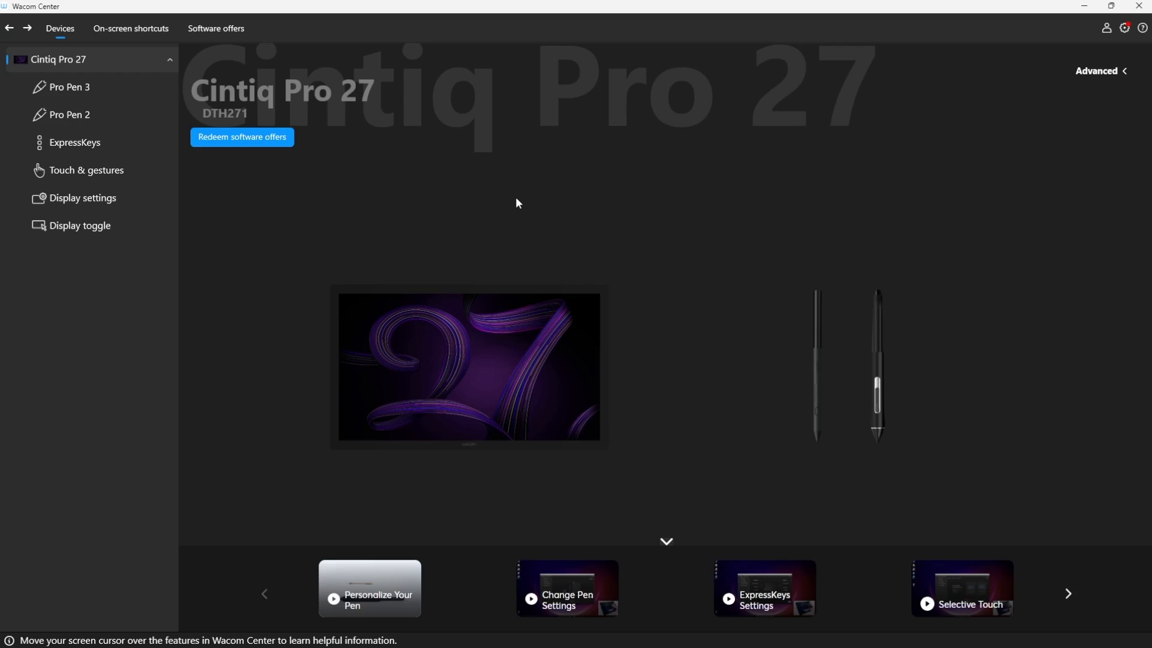
# - Look through the existing ZBrush Tools and Photoshop Tools radial menus among the on-screen shortcuts
pyautogui.click(111, 32)
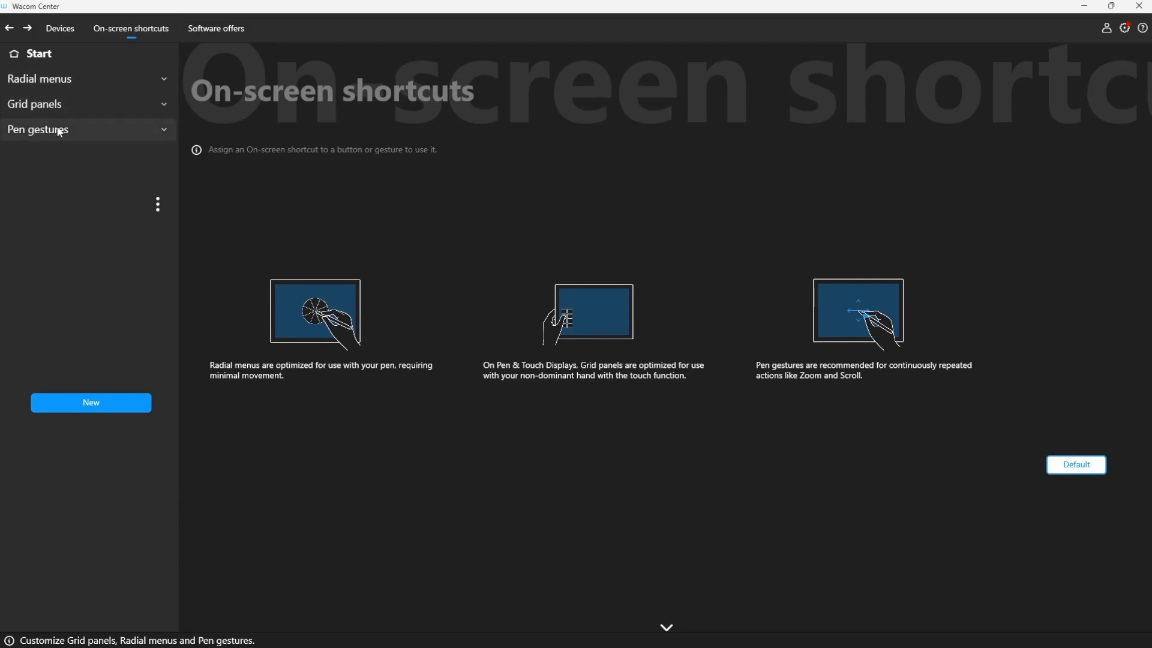
pyautogui.click(48, 82)
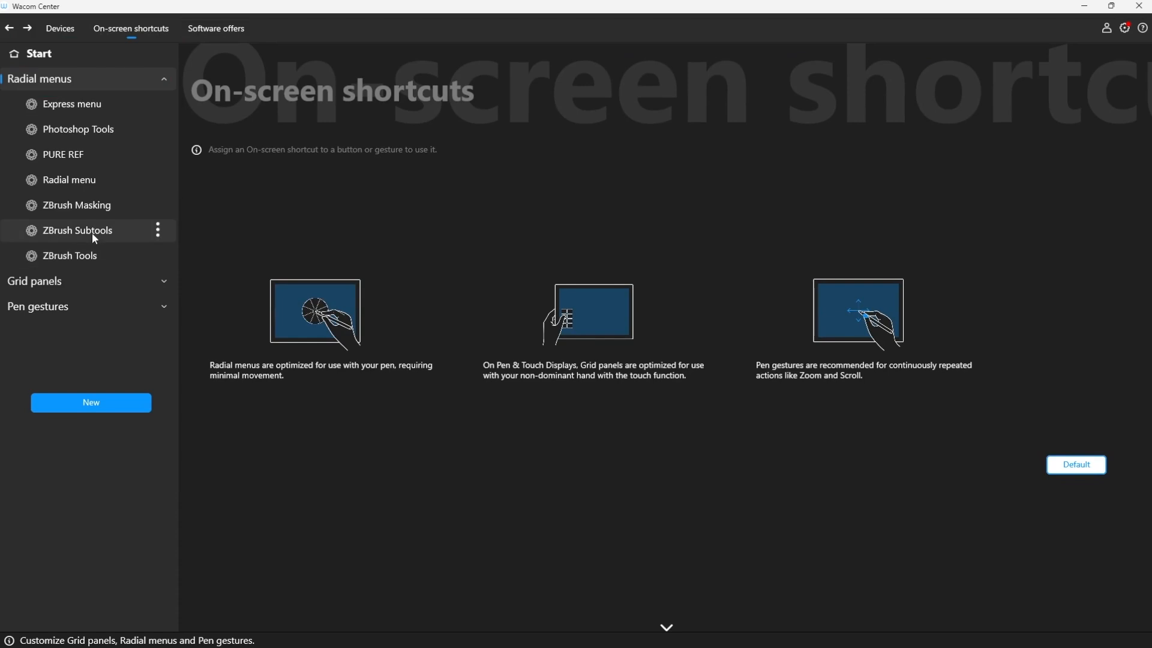
pyautogui.click(102, 254)
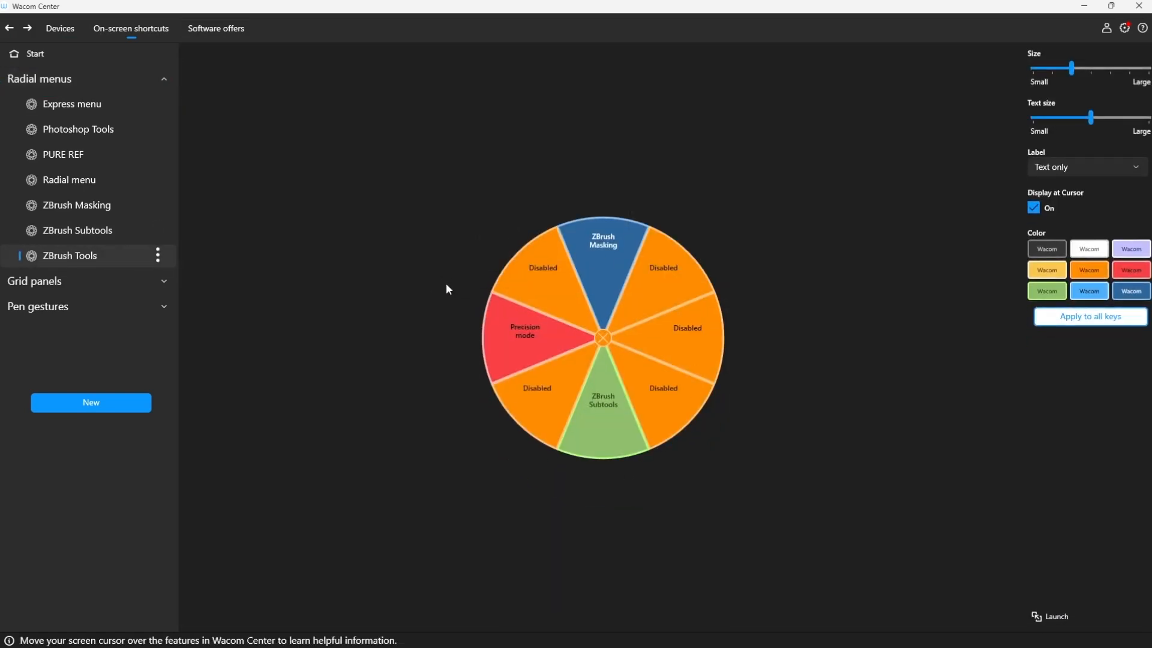
pyautogui.click(75, 131)
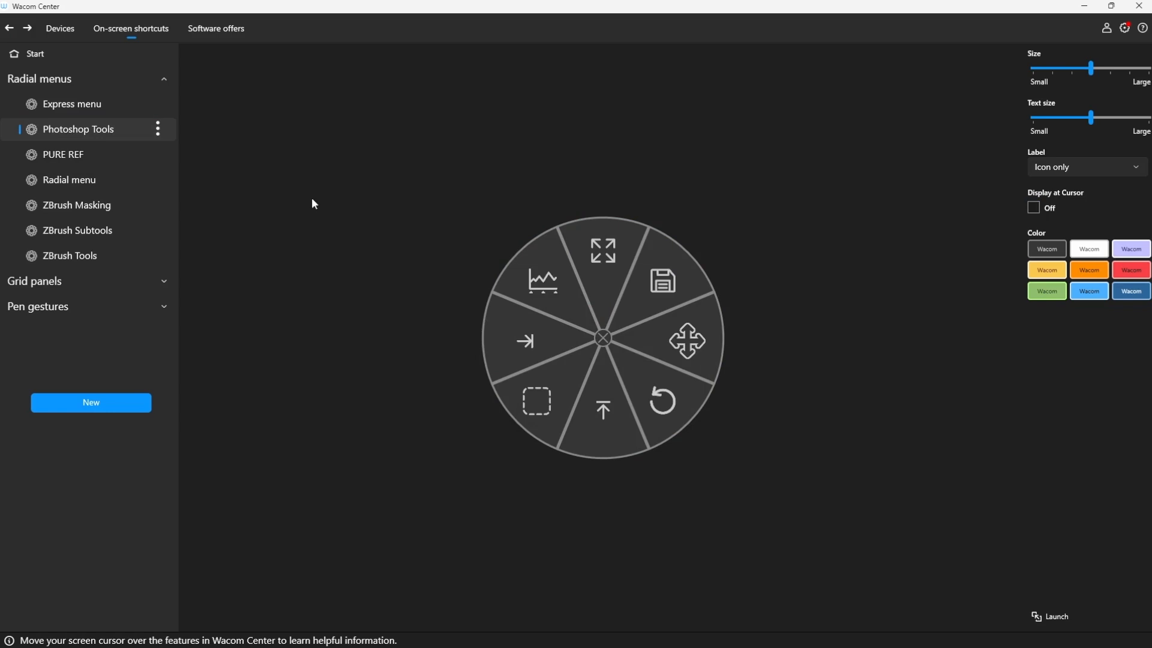
# - Create a new eight-key radial menu named TOOLS
pyautogui.click(103, 400)
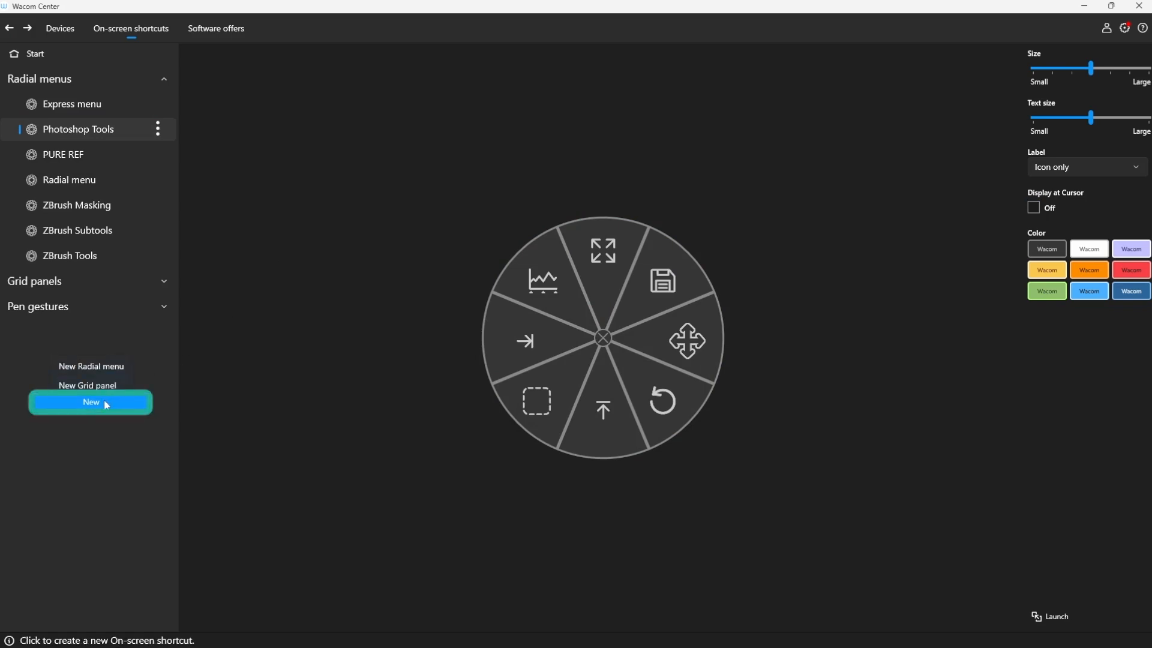
pyautogui.click(103, 367)
pyautogui.moveTo(290, 466); pyautogui.dragTo(213, 468)
pyautogui.press('BackSpace')
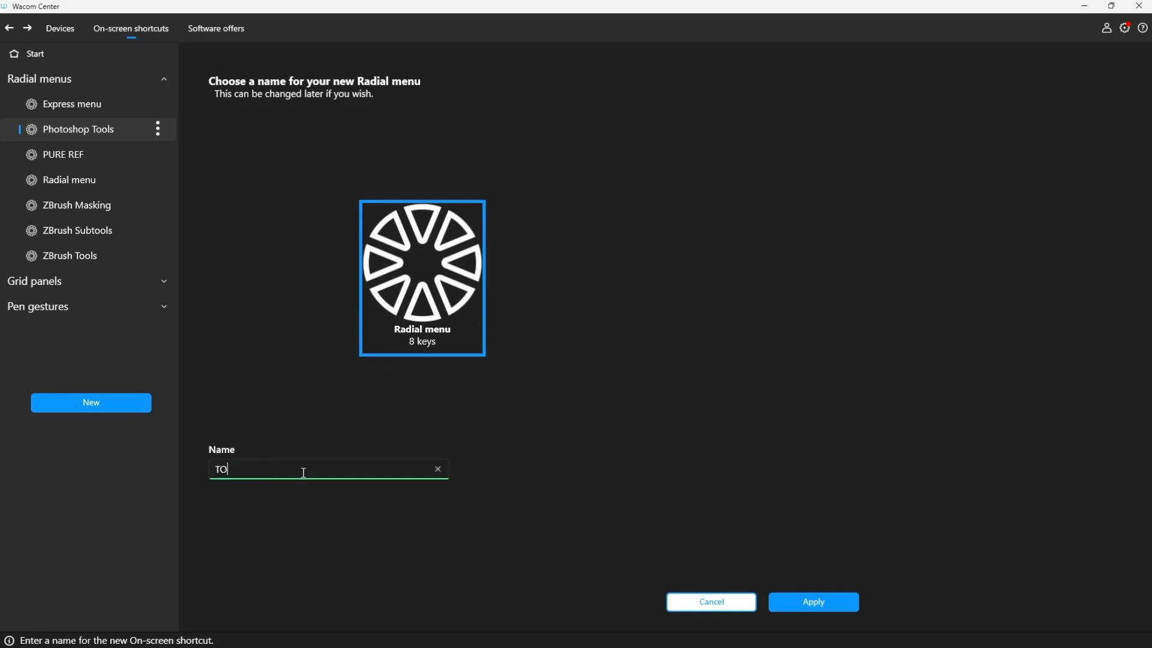
pyautogui.click(461, 320)
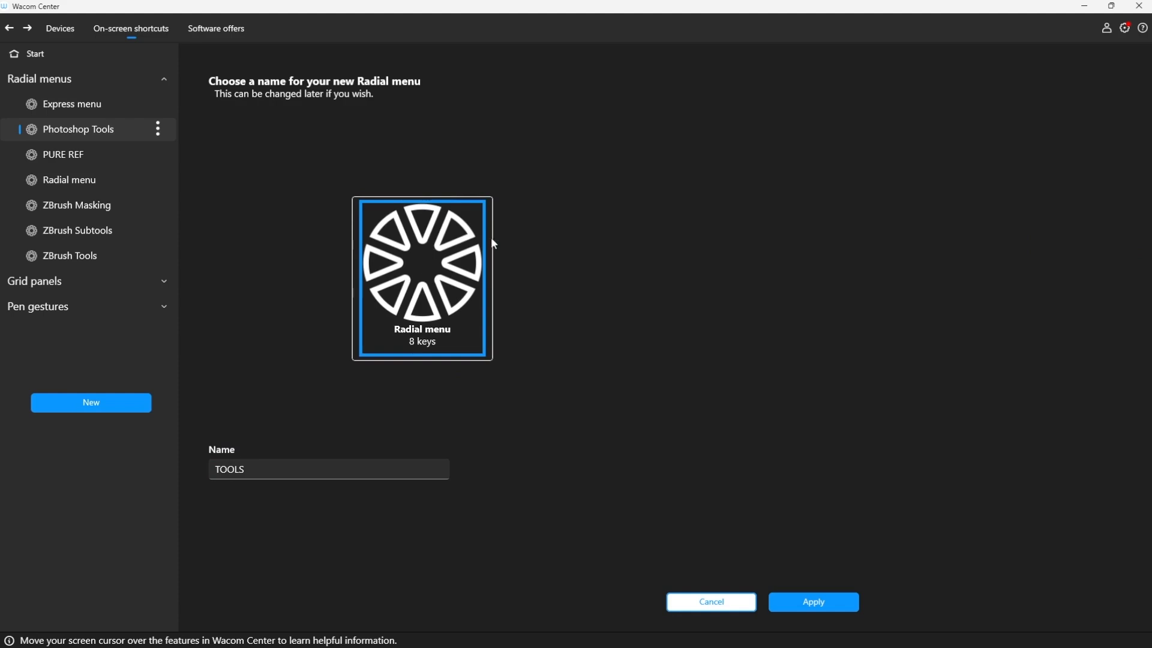
pyautogui.click(837, 607)
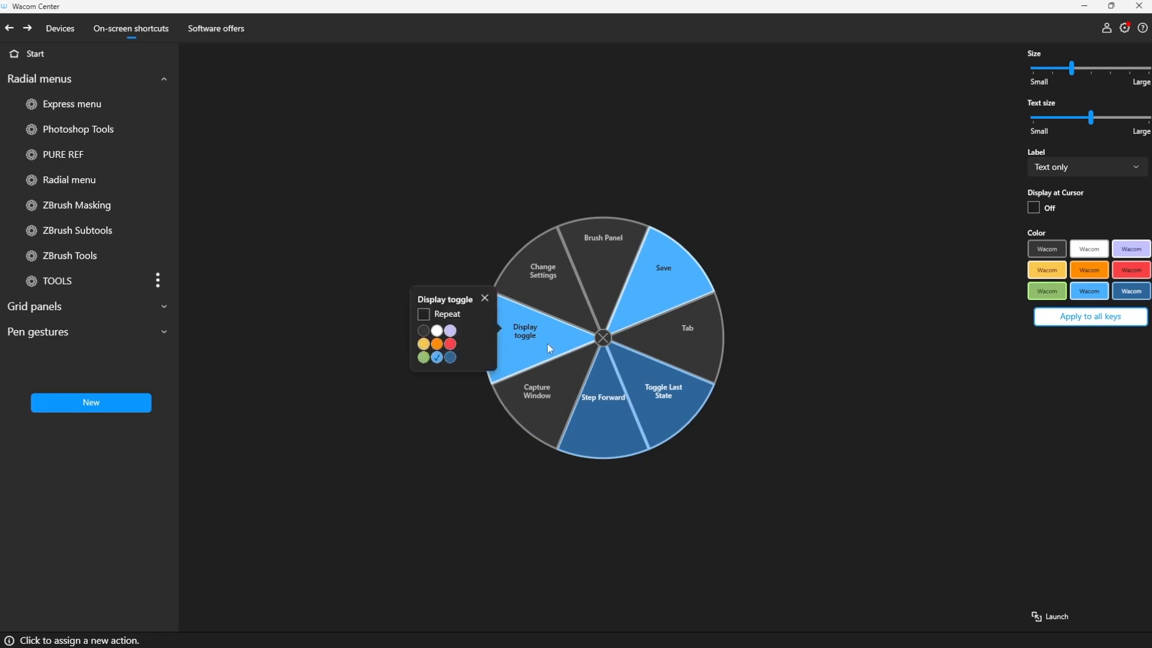
# - Color the Brush Panel key orange and the Toggle Last State key green in the TOOLS menu
pyautogui.moveTo(624, 249)
pyautogui.click(657, 263)
pyautogui.moveTo(677, 390)
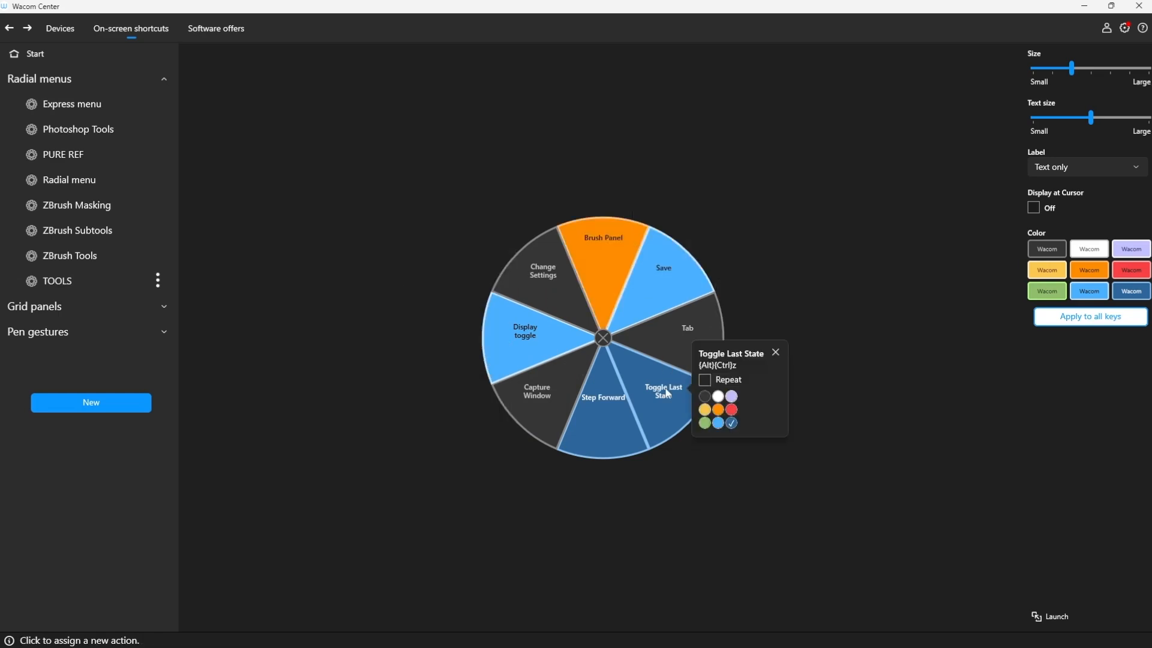
pyautogui.click(705, 423)
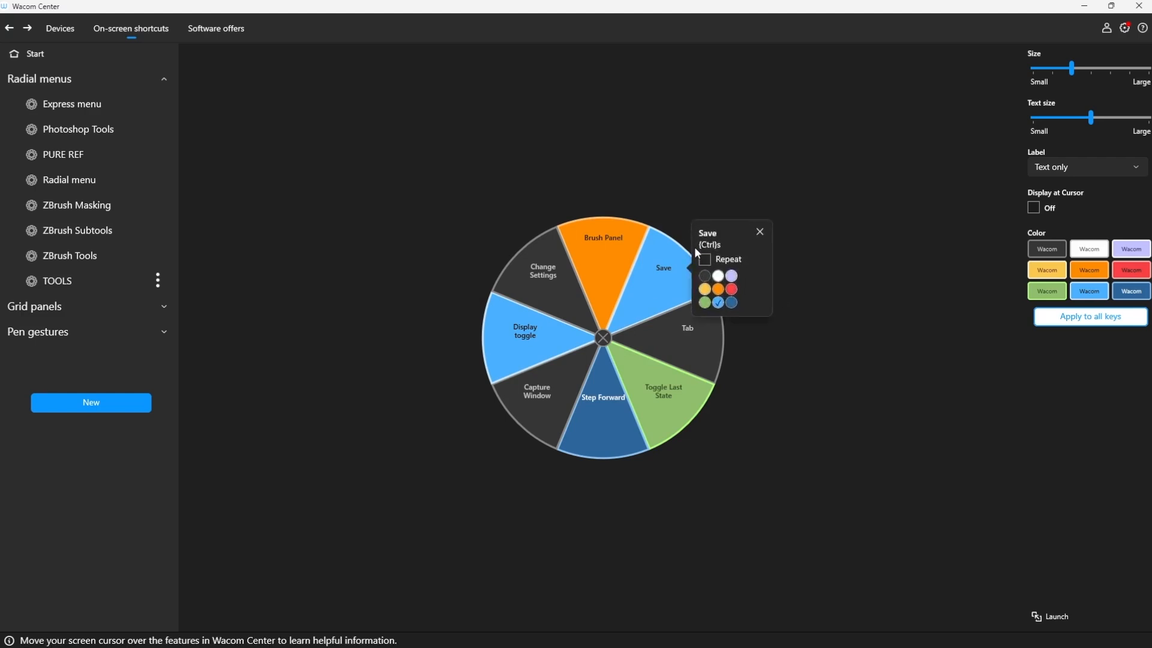
# - Apply the dark grey color scheme to all keys of the TOOLS radial menu
pyautogui.moveTo(617, 263)
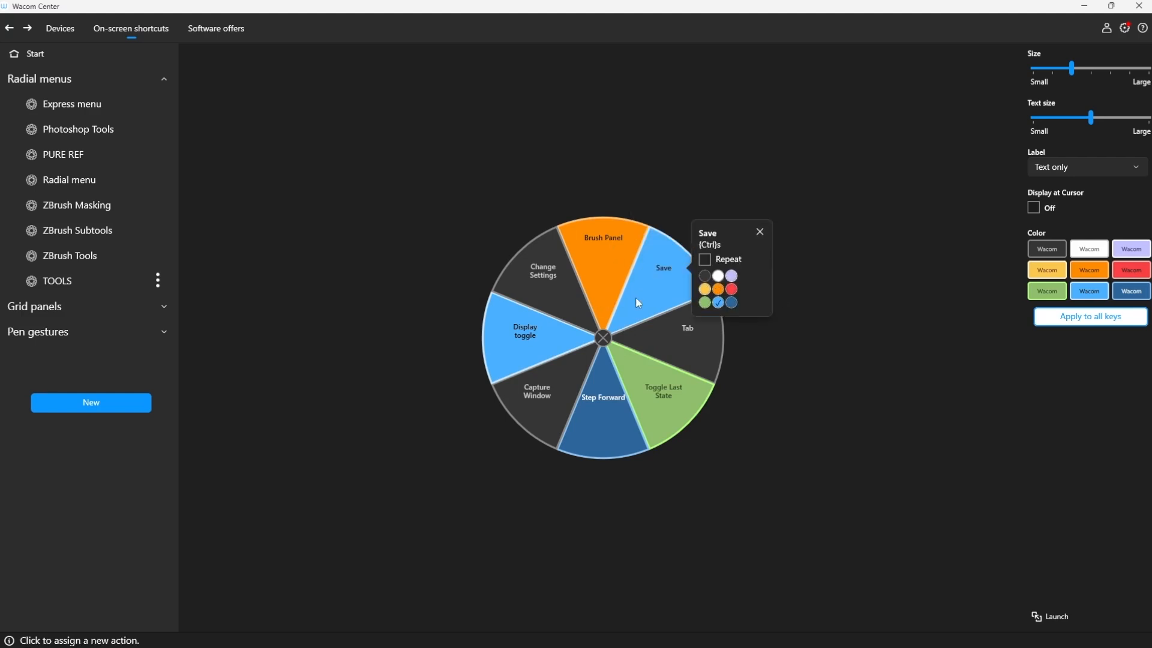
pyautogui.moveTo(610, 367)
pyautogui.moveTo(690, 356)
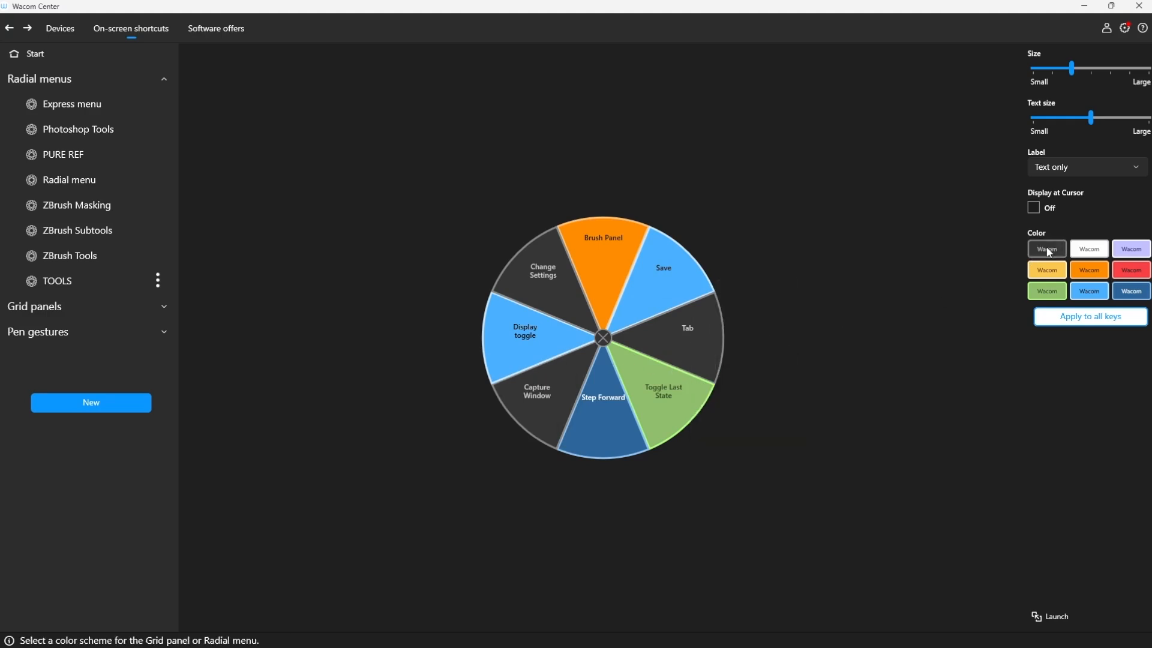
pyautogui.click(1094, 317)
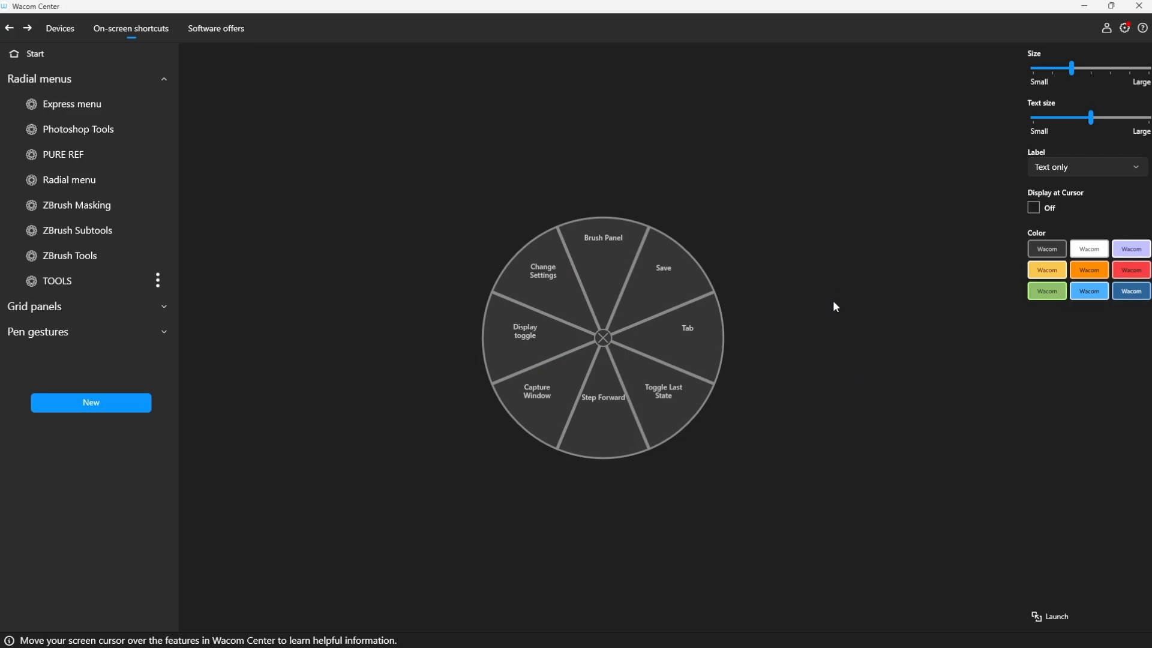
# - Assign the Undo action to the Brush Panel key of the TOOLS menu
pyautogui.click(603, 247)
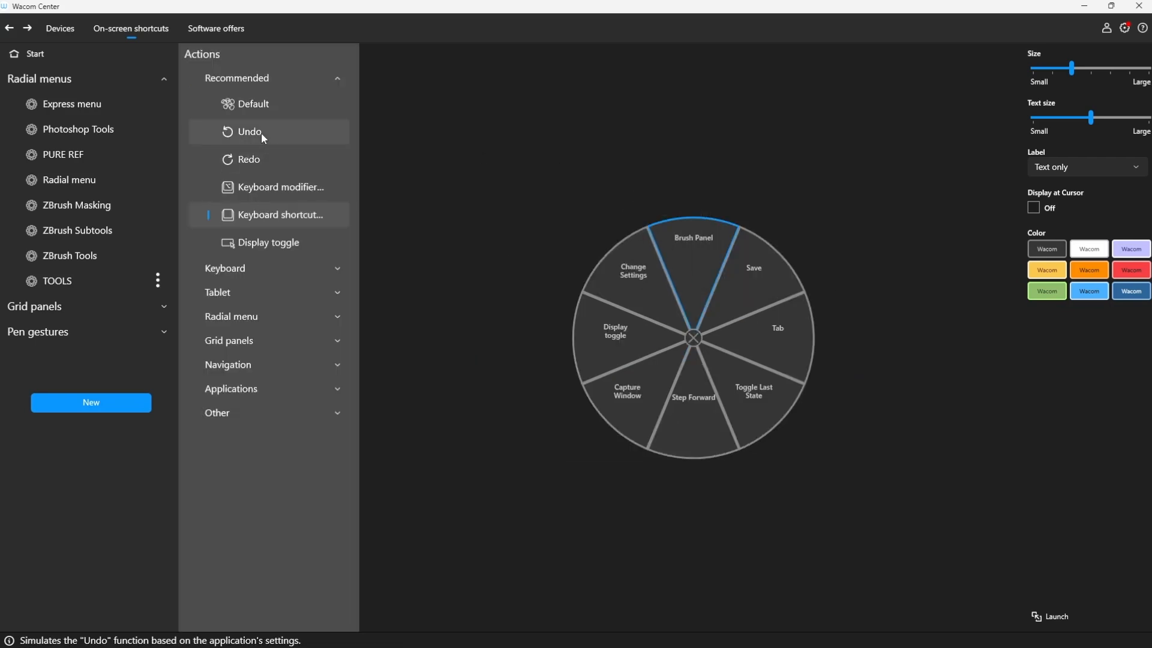
pyautogui.click(269, 133)
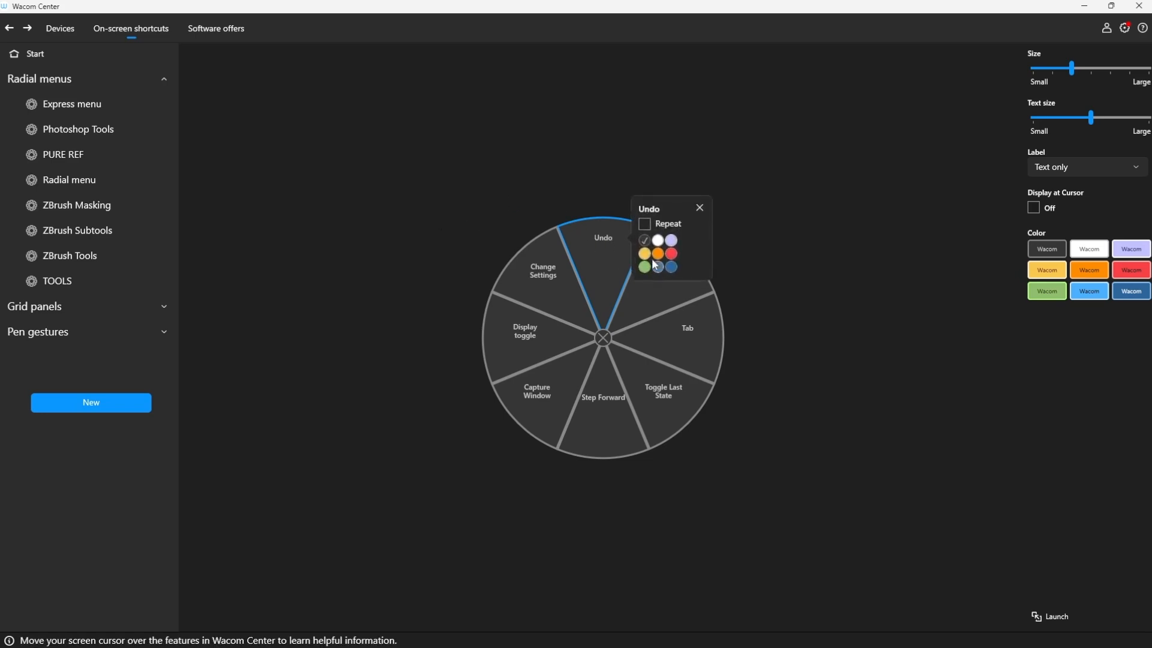
# - Edit the keyboard shortcut of the Tab key and rename it FULL SCREEN
pyautogui.moveTo(672, 292)
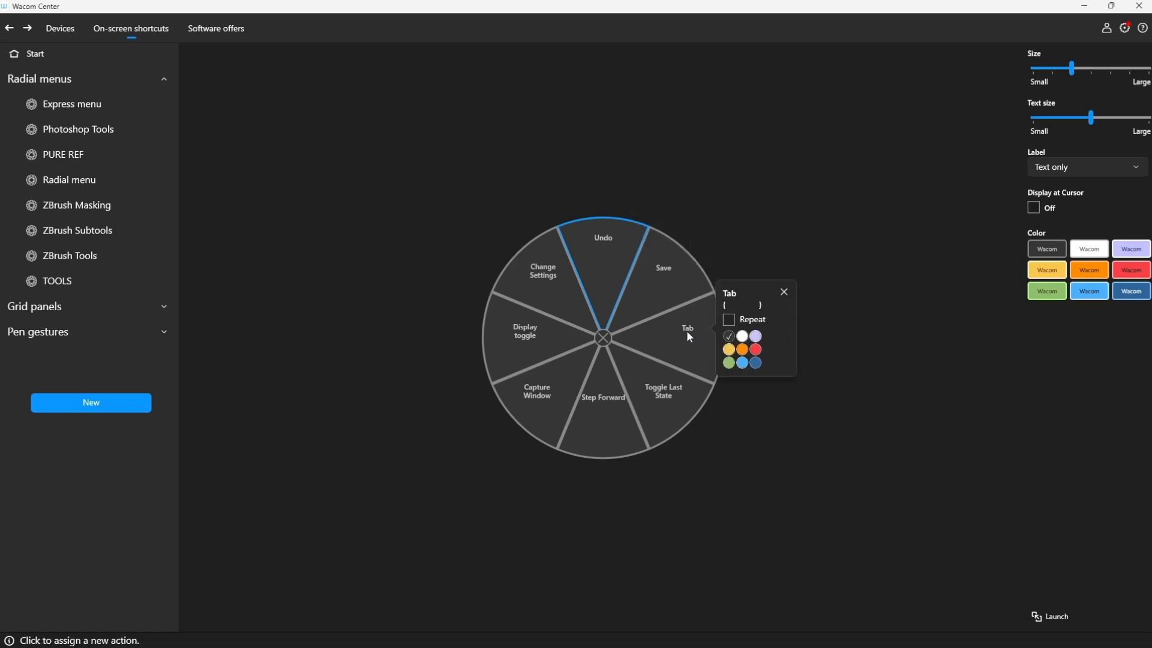
pyautogui.click(689, 337)
pyautogui.moveTo(774, 279)
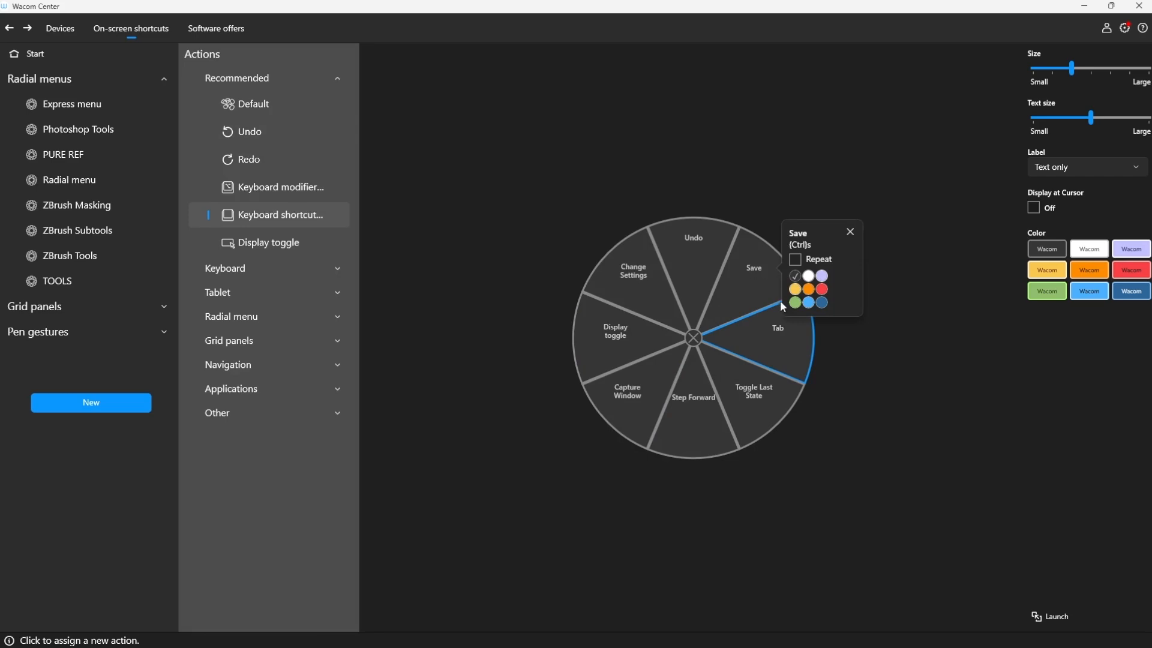
pyautogui.moveTo(771, 327)
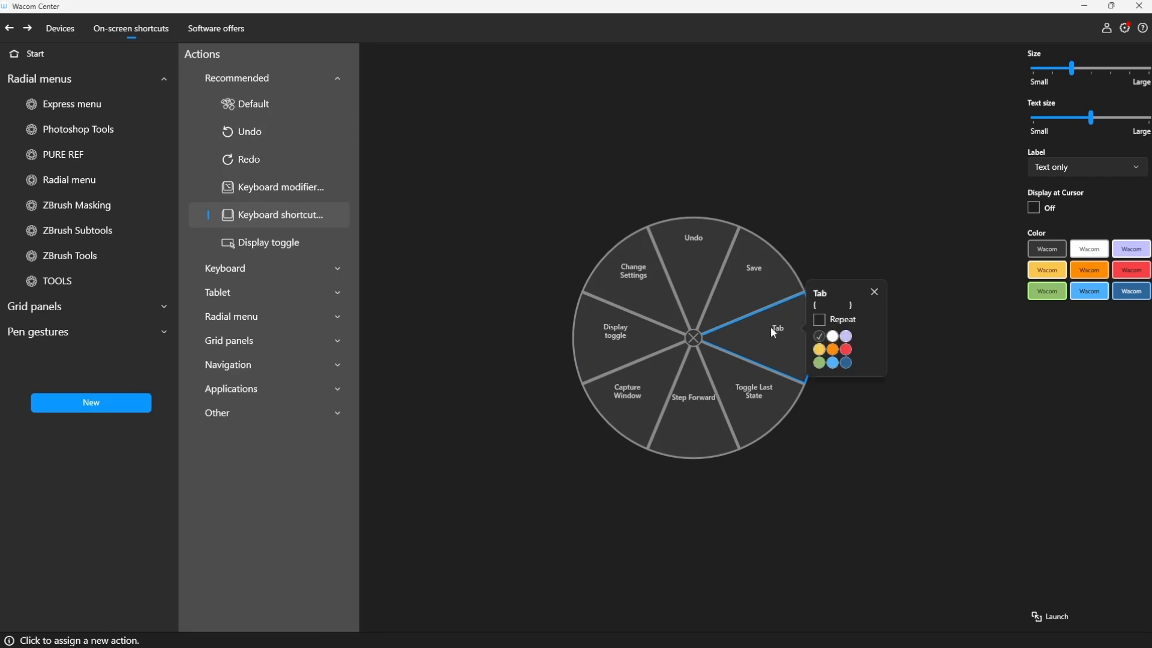
pyautogui.click(267, 216)
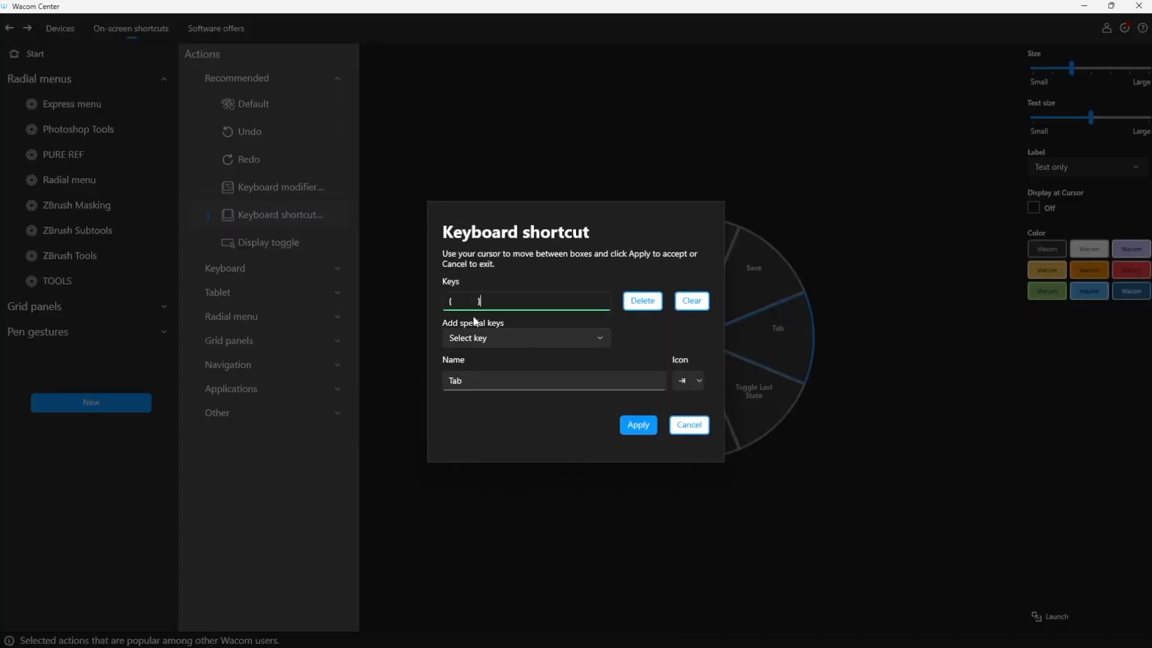
pyautogui.click(498, 376)
pyautogui.write('FULL SCREEN')
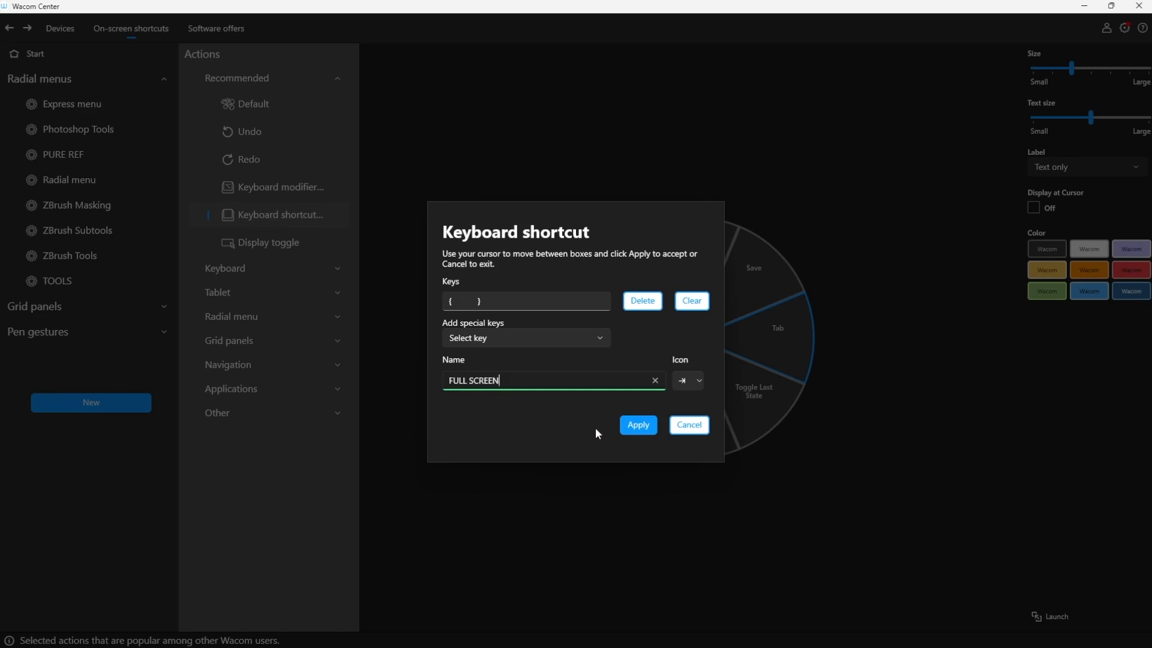
pyautogui.click(638, 425)
pyautogui.click(678, 334)
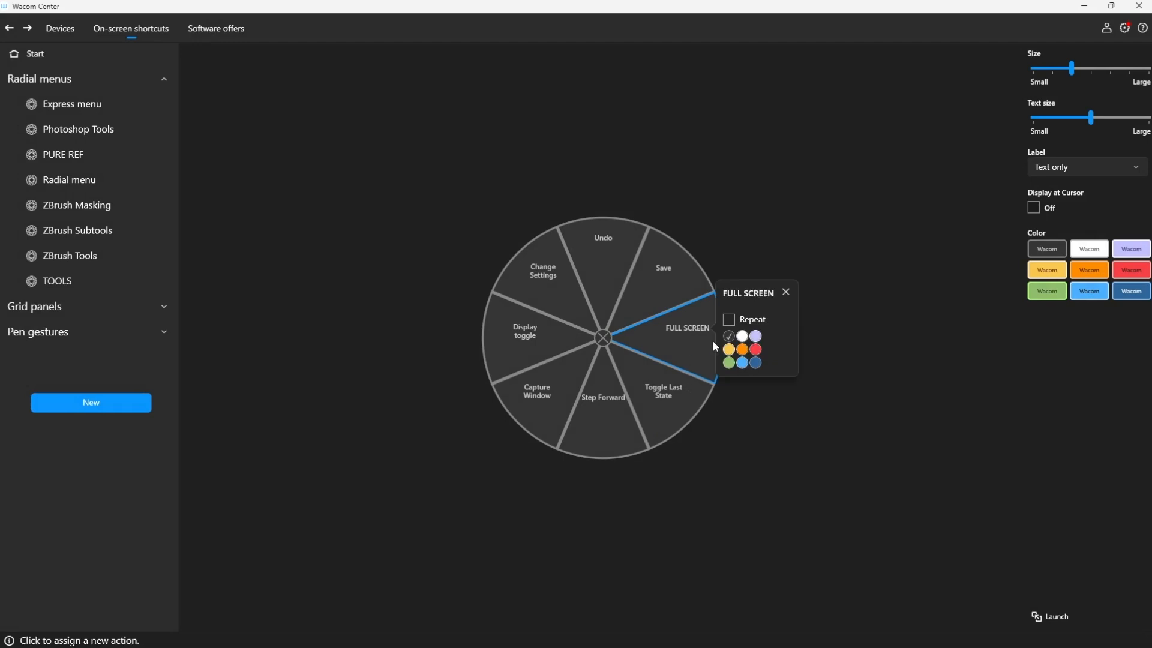
pyautogui.click(673, 337)
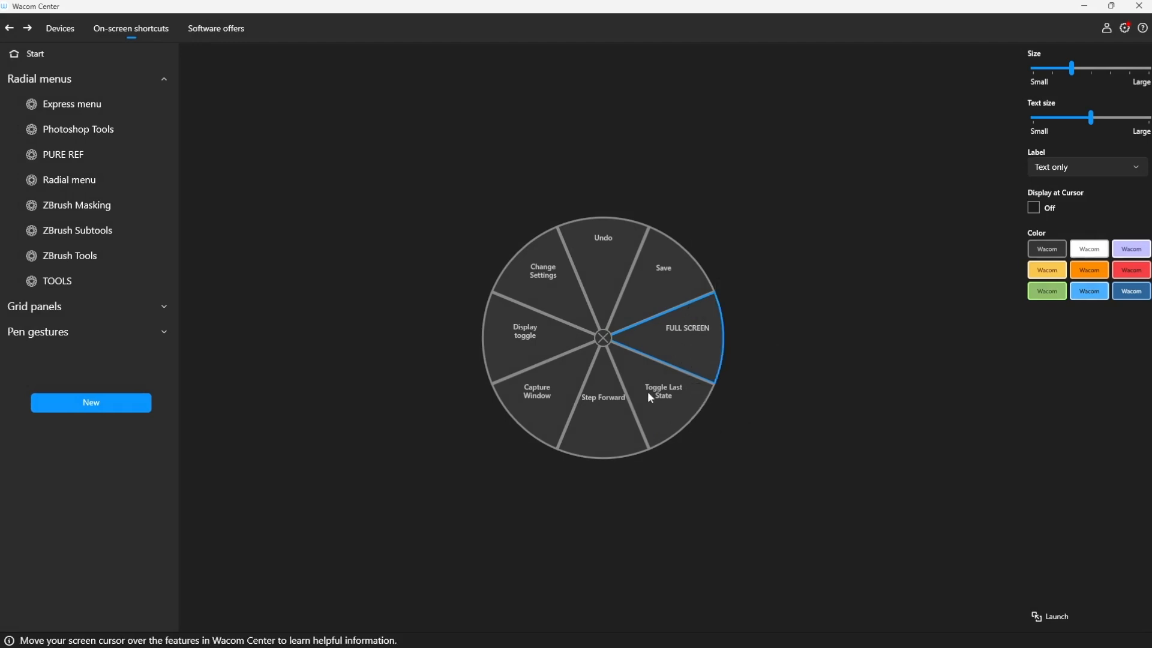
# - Replace the Change Settings key's action with a Ctrl+E keyboard shortcut named MERGE DOWN
pyautogui.click(538, 269)
pyautogui.moveTo(712, 298)
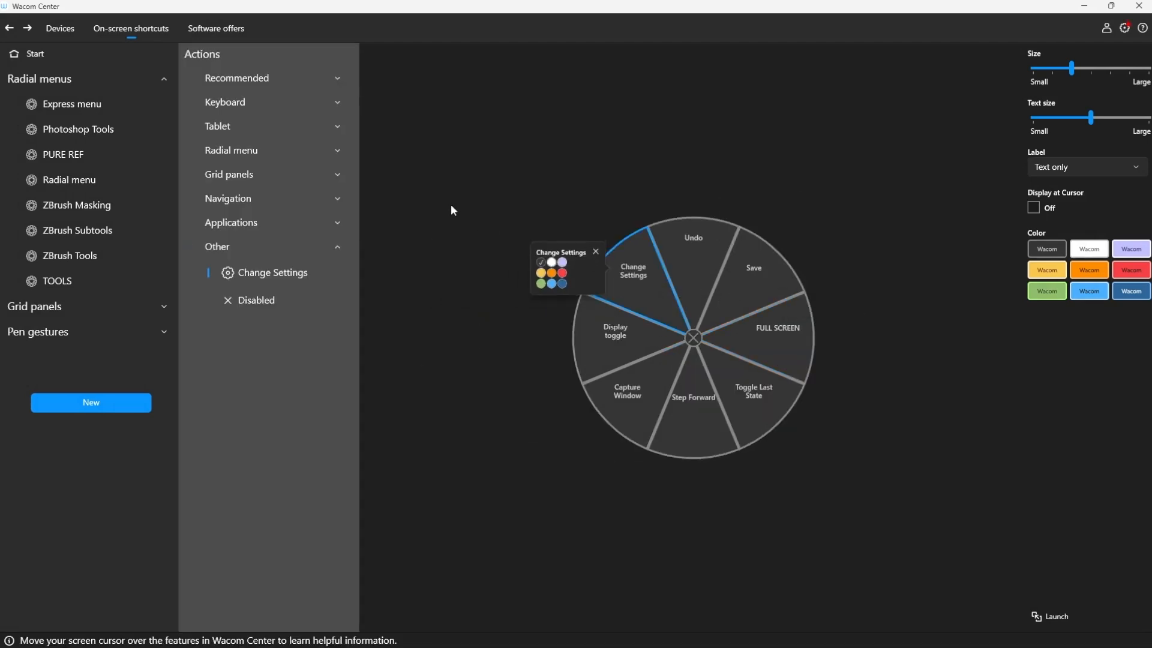
pyautogui.click(237, 103)
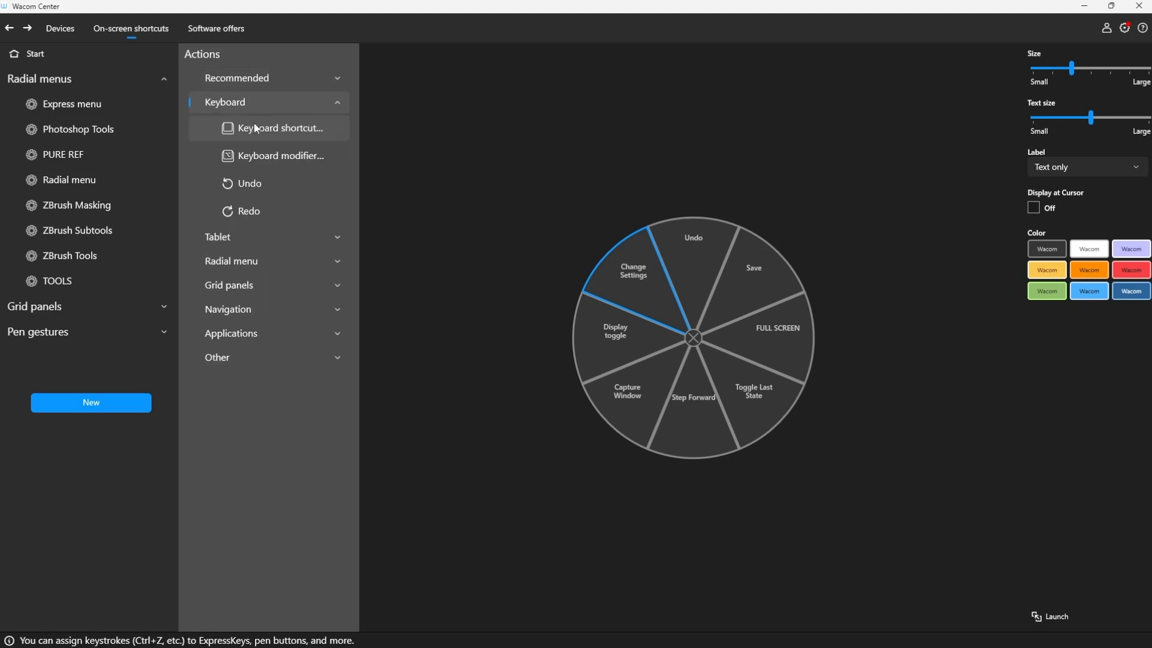
pyautogui.click(256, 129)
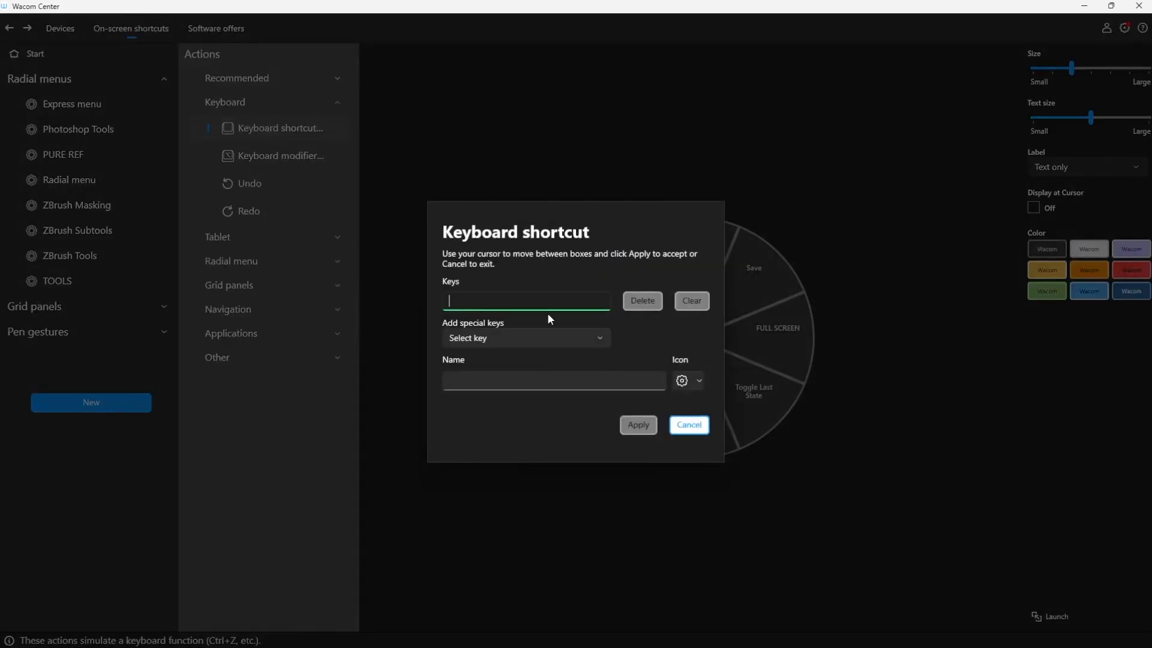
pyautogui.hotkey('ctrl', 'e')
pyautogui.click(484, 376)
pyautogui.write('MERGE DOWN')
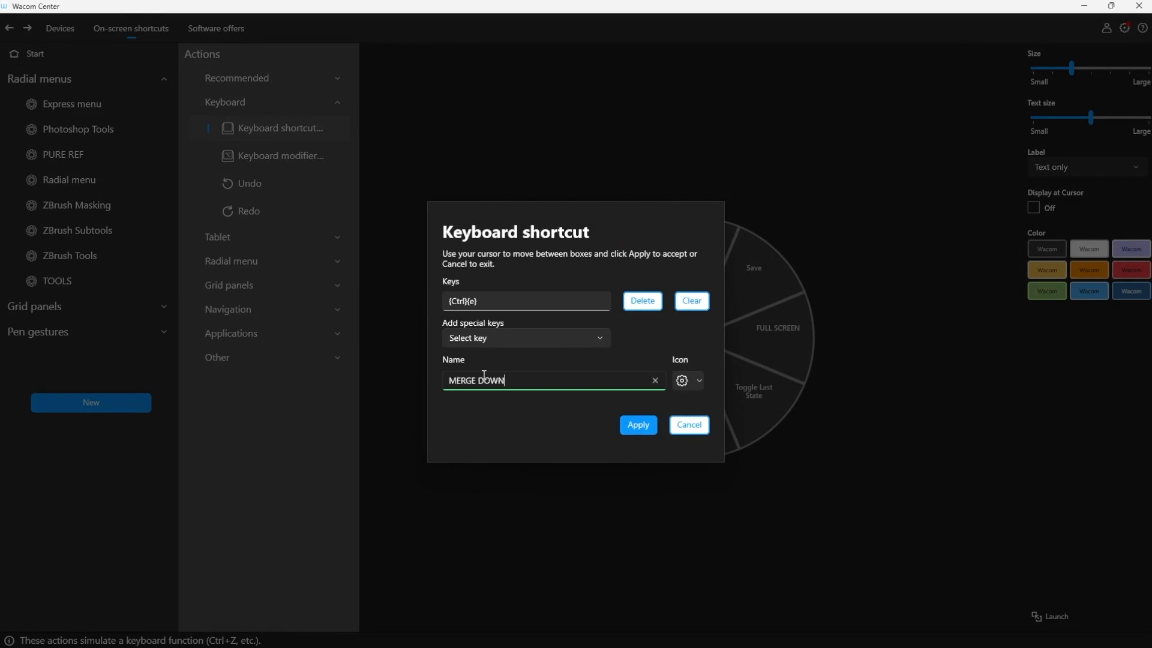
pyautogui.click(632, 424)
# - Replace the Display toggle key's action with a Ctrl+J keyboard shortcut named DUPLICATE
pyautogui.click(535, 331)
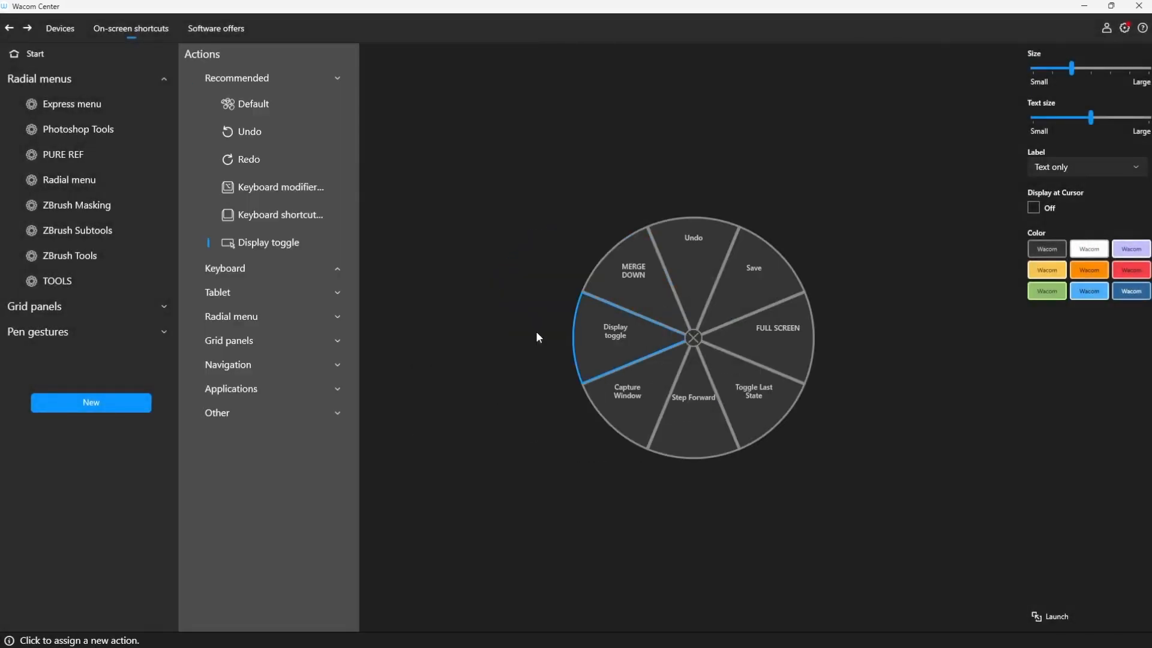
pyautogui.click(256, 213)
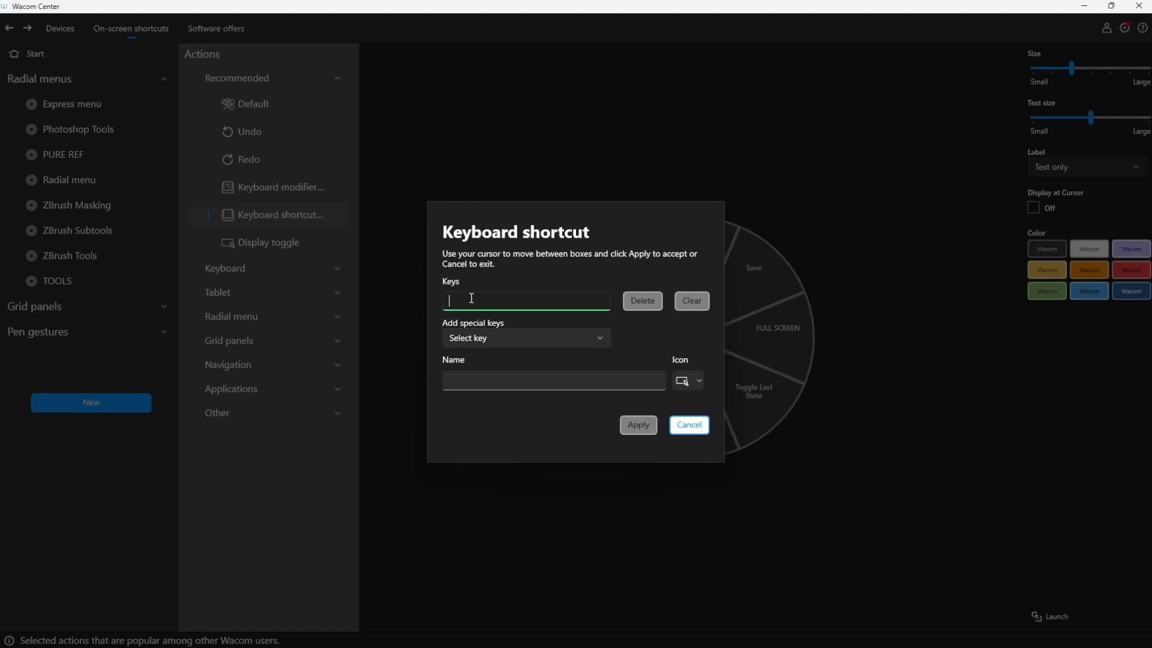
pyautogui.hotkey('ctrl', 'j')
pyautogui.click(494, 373)
pyautogui.write('DUPLICATE')
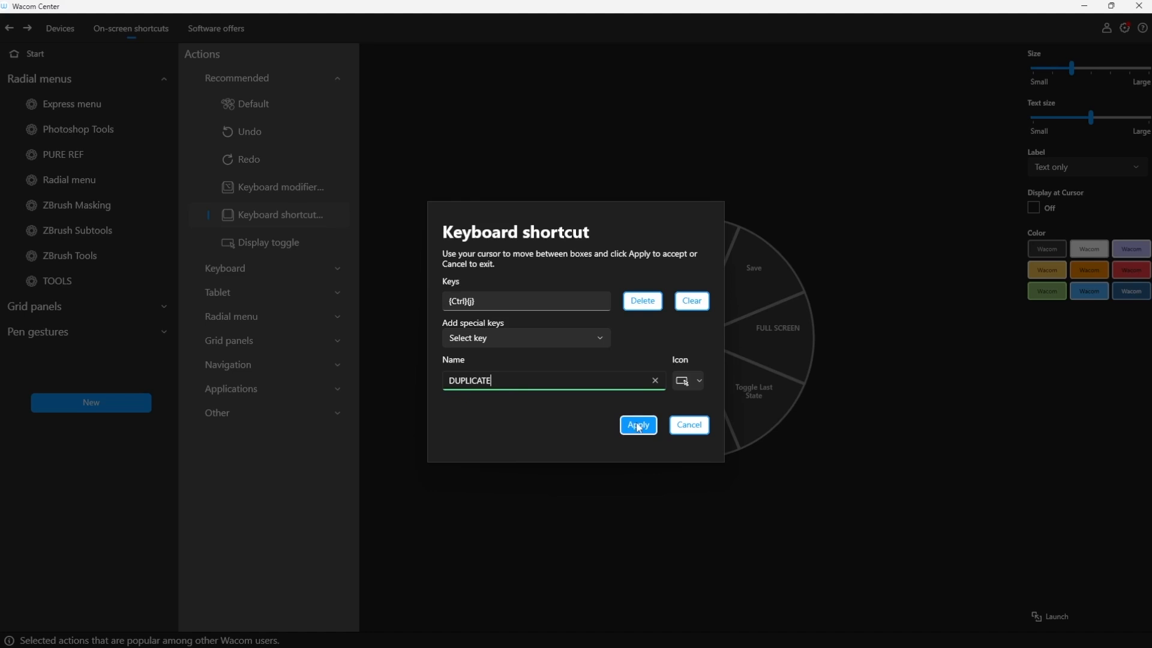
pyautogui.click(638, 426)
pyautogui.moveTo(669, 440)
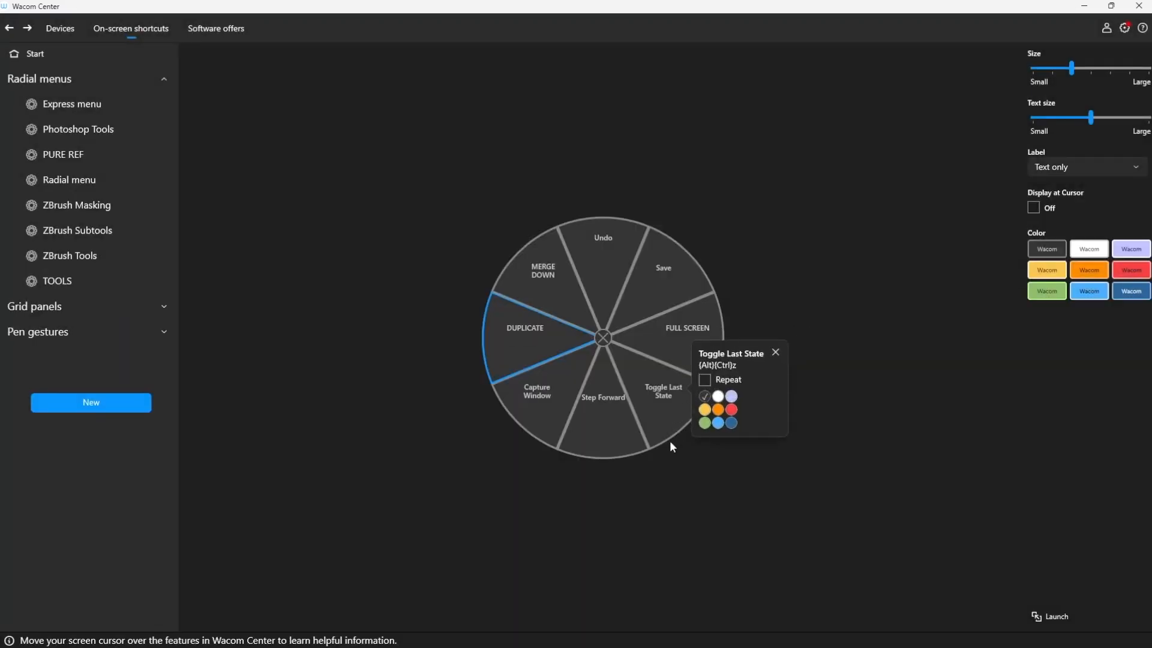
# - Set the Capture Window, Step Forward and Toggle Last State keys of the TOOLS menu to Disabled
pyautogui.moveTo(606, 414)
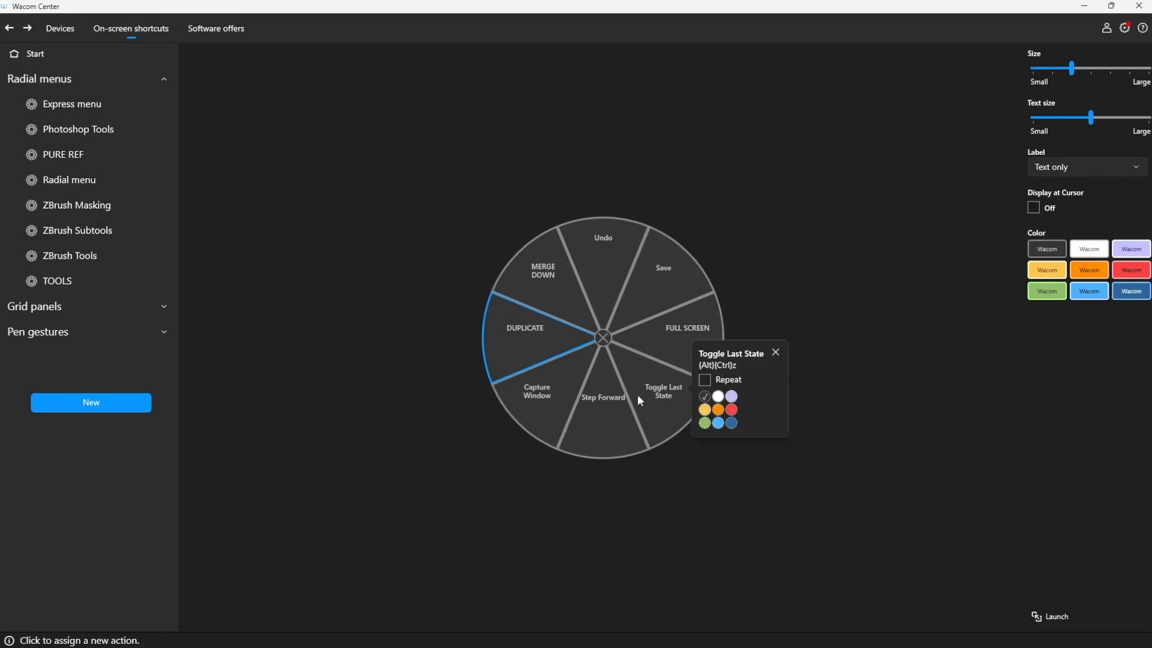
pyautogui.click(552, 394)
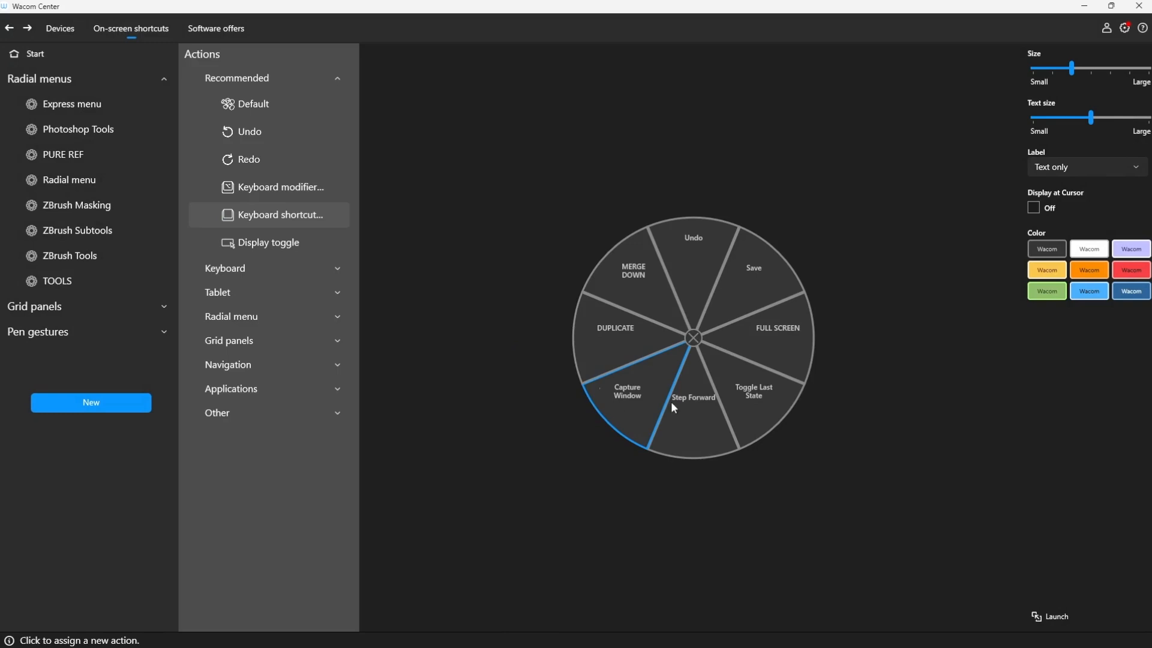
pyautogui.click(324, 413)
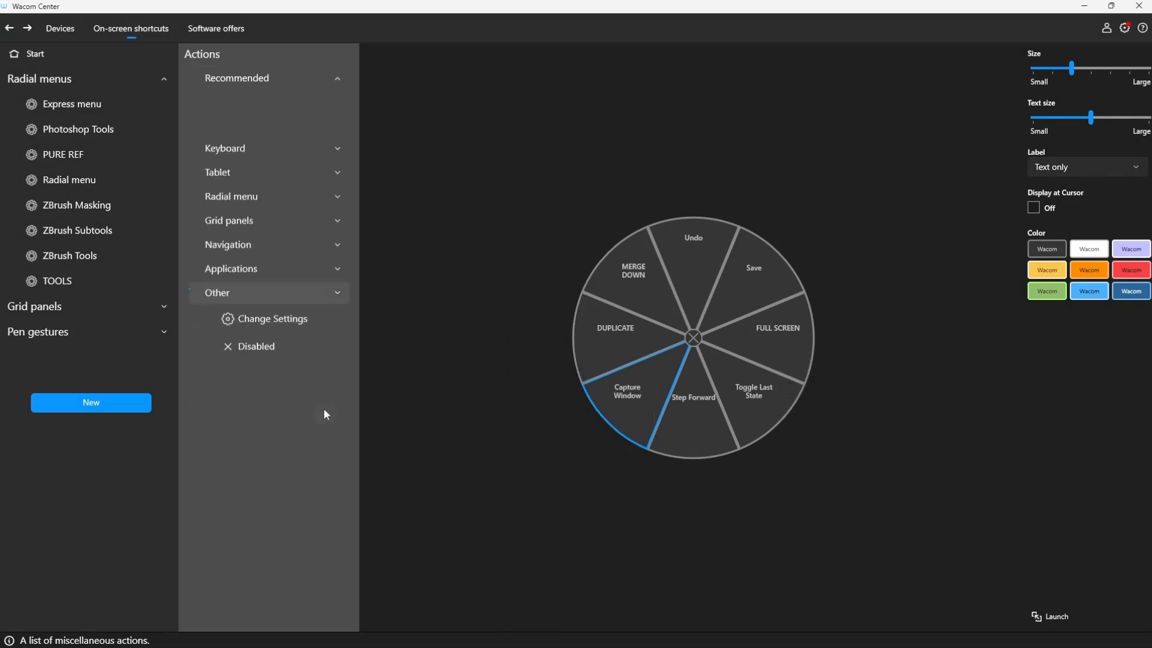
pyautogui.click(250, 307)
pyautogui.click(557, 387)
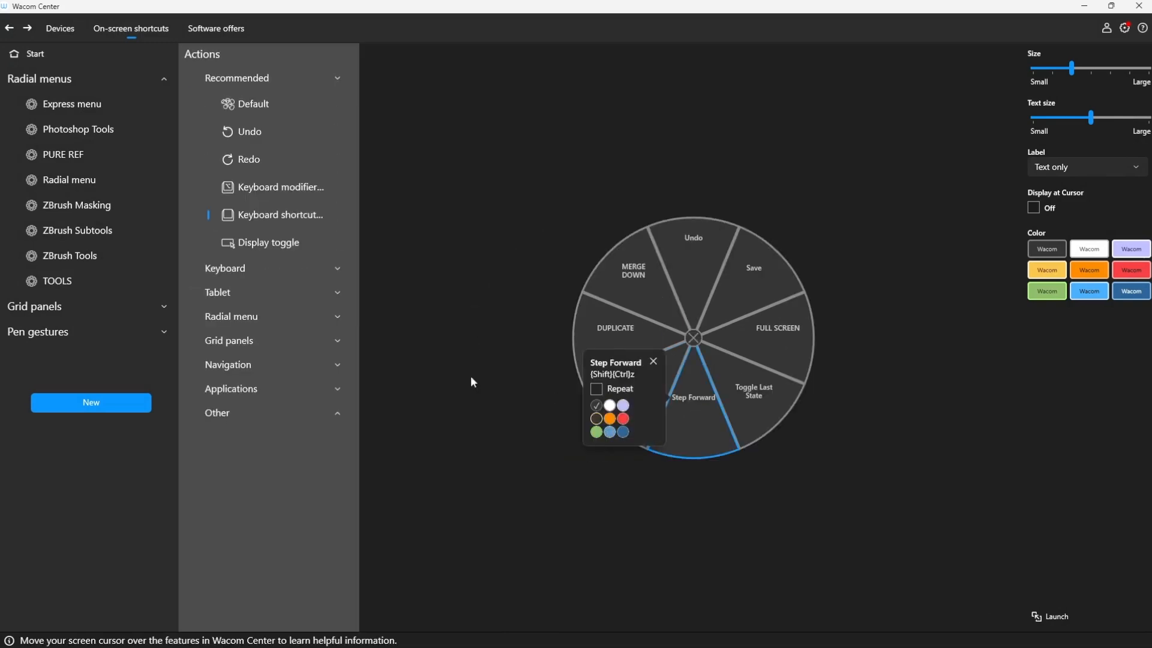
pyautogui.click(288, 412)
pyautogui.click(257, 305)
pyautogui.click(618, 391)
pyautogui.click(289, 410)
pyautogui.click(263, 304)
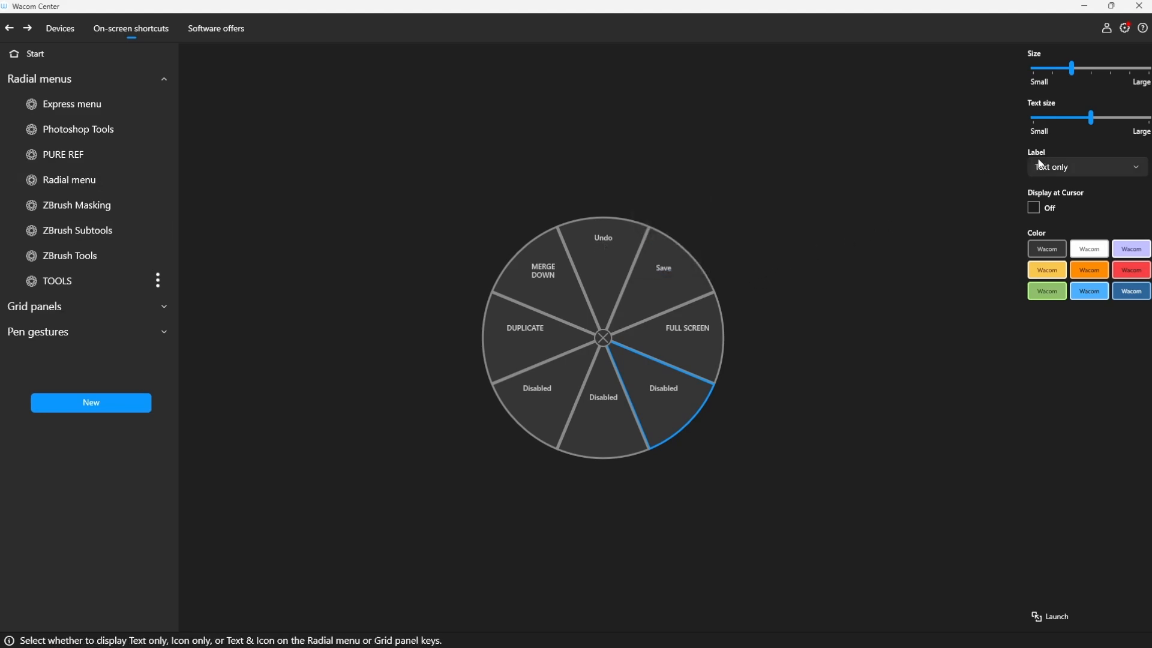
# - Set the radial menu's labels to Icon & Text and give the MERGE DOWN key the downward arrow icon
pyautogui.click(1061, 170)
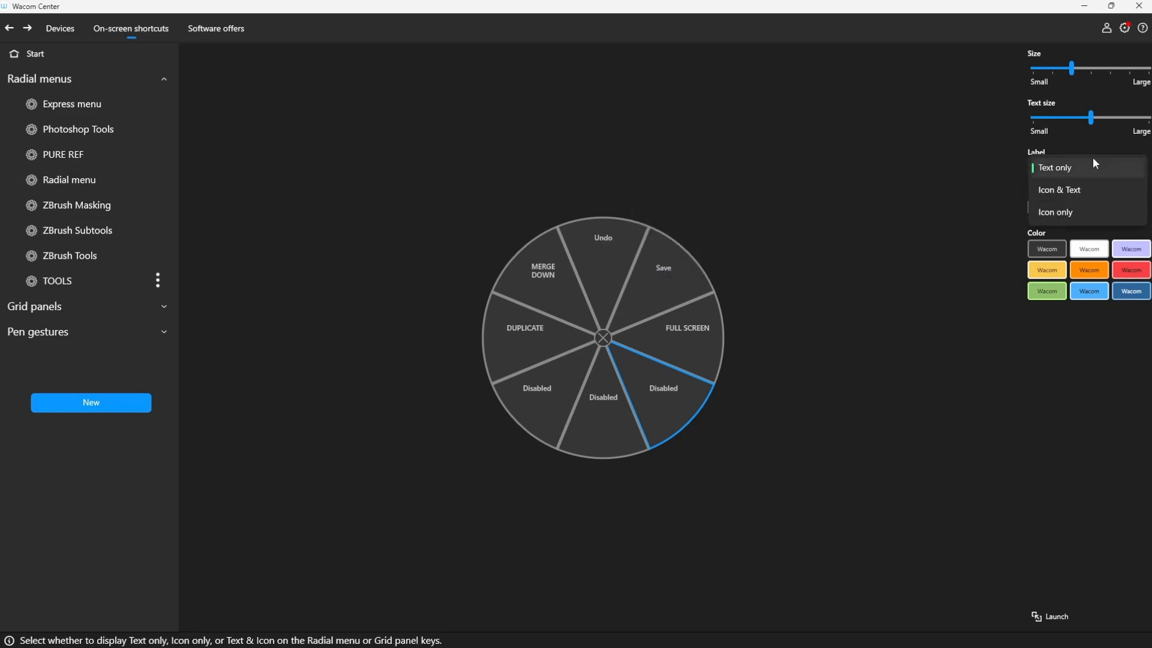
pyautogui.click(1058, 190)
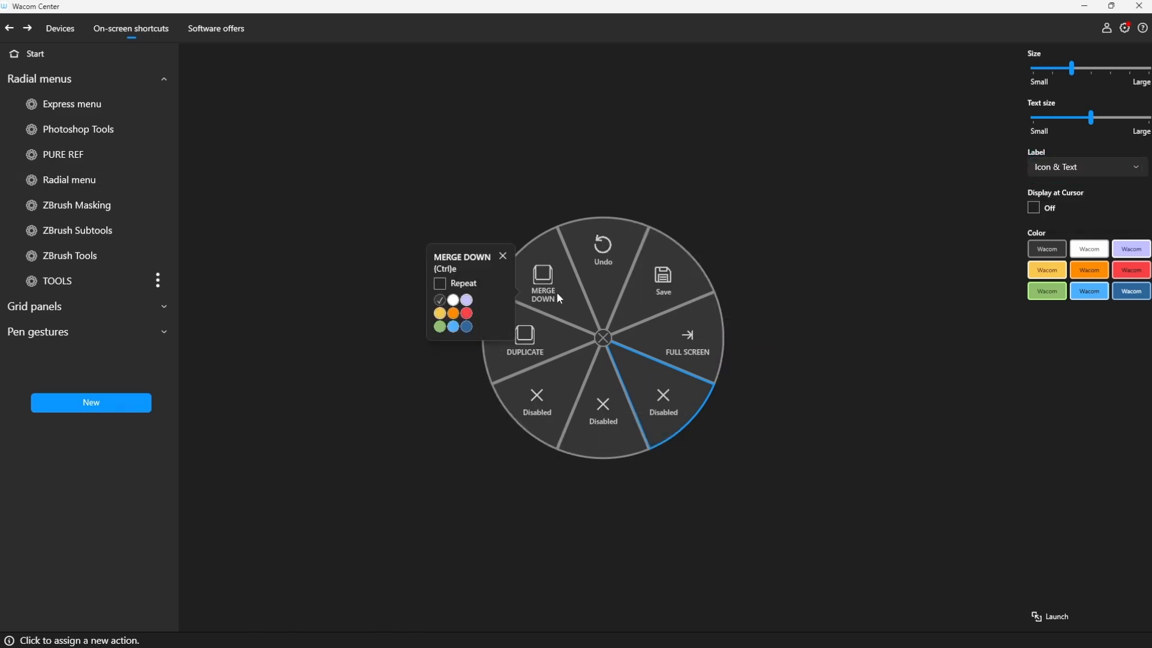
pyautogui.click(544, 275)
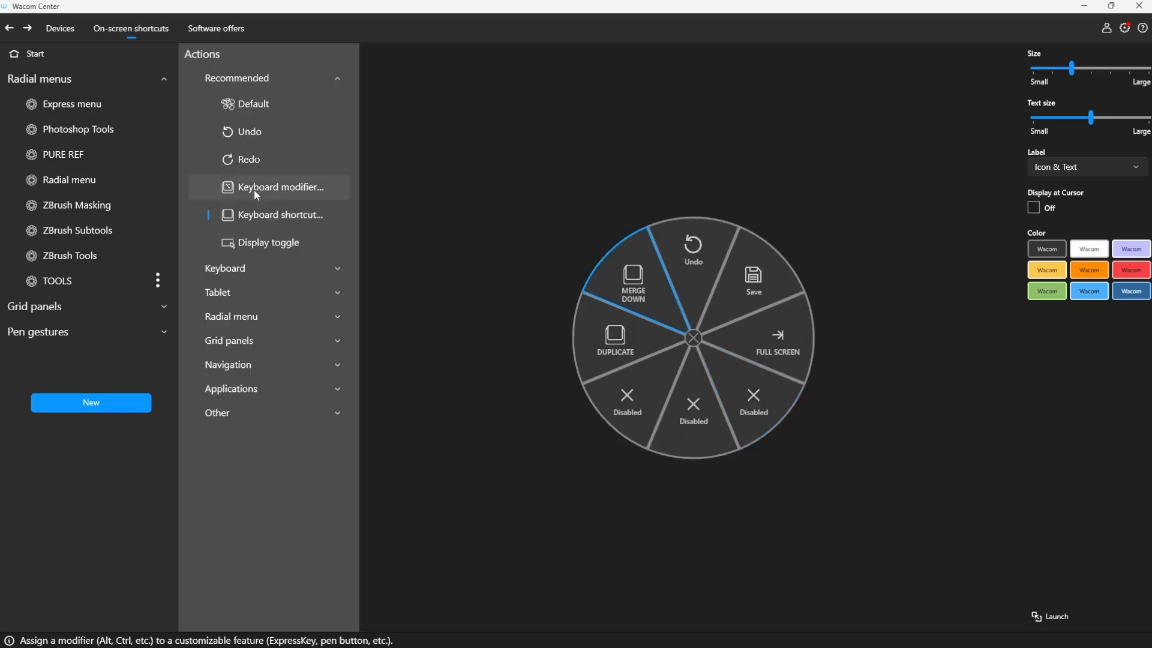
pyautogui.click(256, 213)
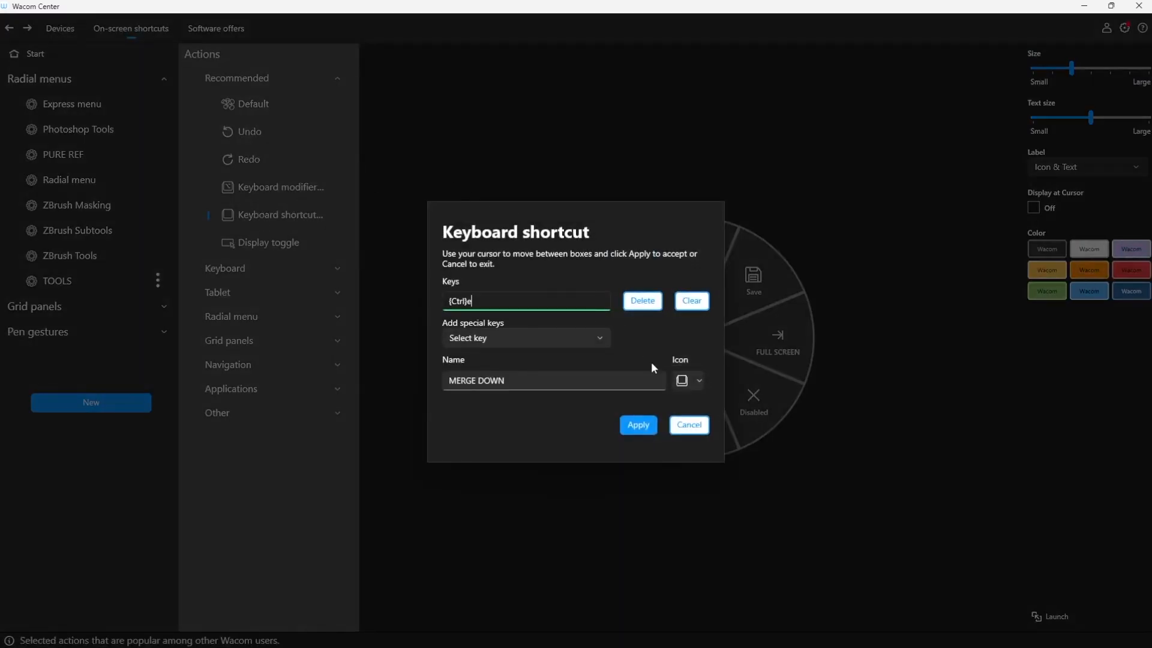
pyautogui.click(698, 383)
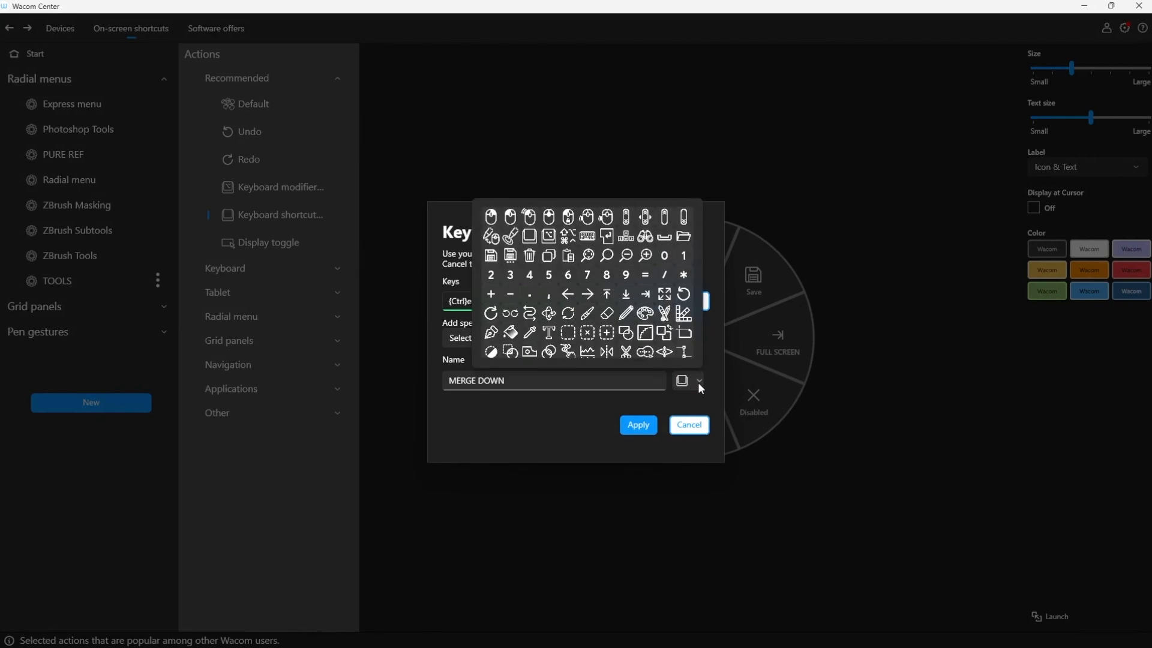
pyautogui.click(628, 295)
pyautogui.click(638, 425)
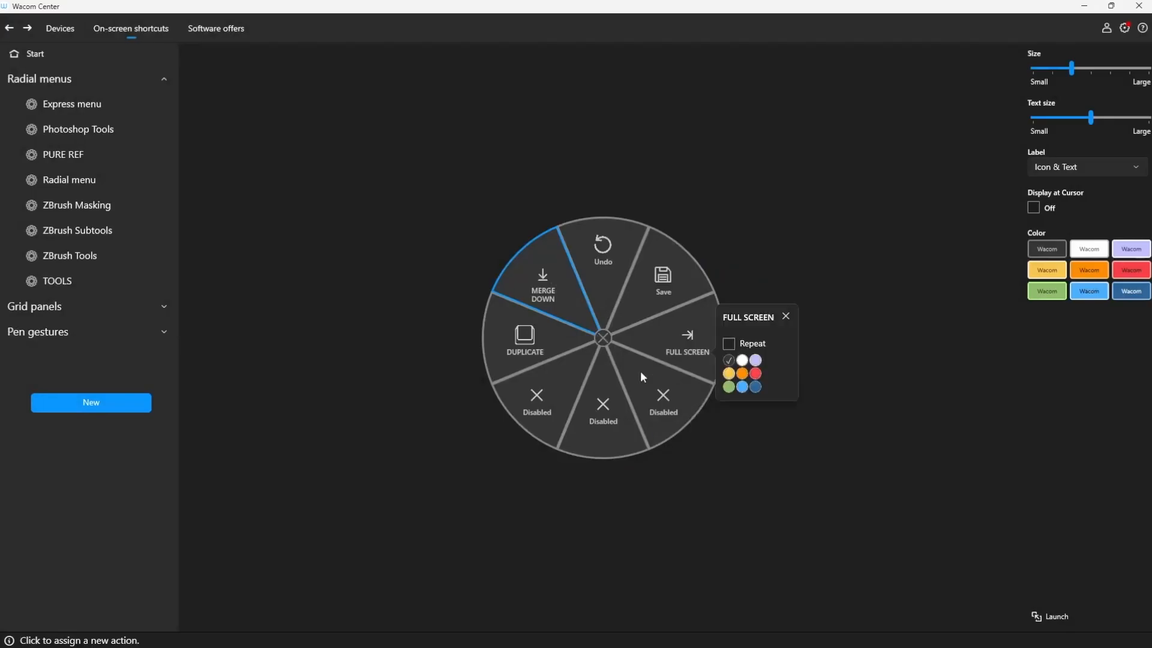
# - Change the DUPLICATE key's icon to the two overlapping squares
pyautogui.click(528, 328)
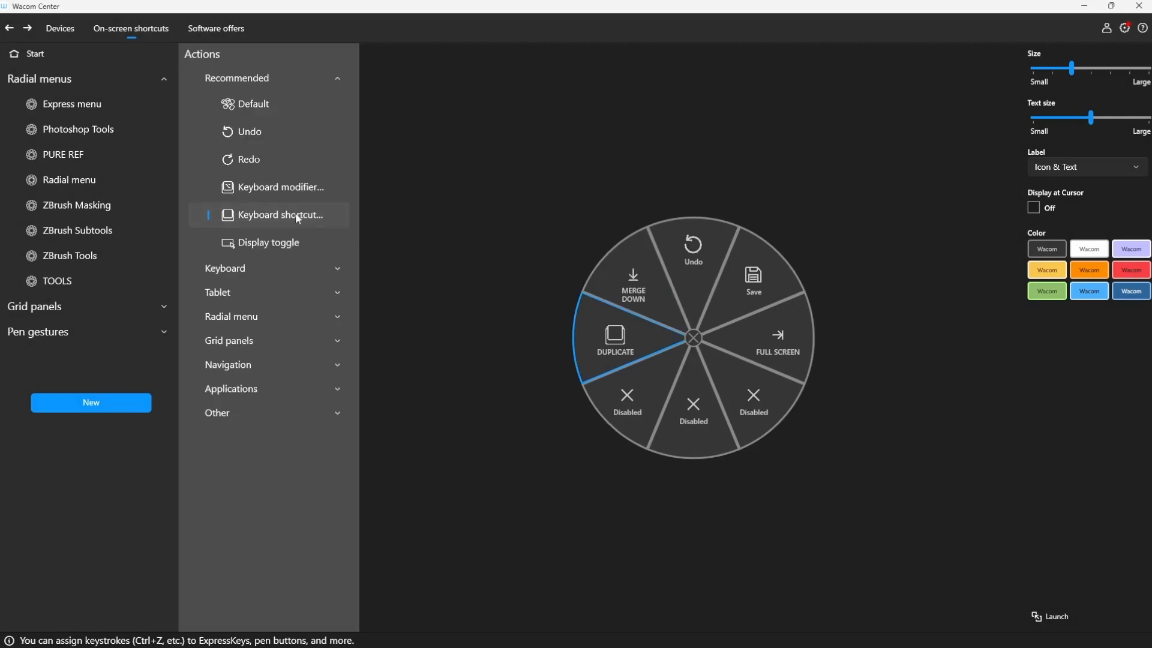
pyautogui.click(293, 214)
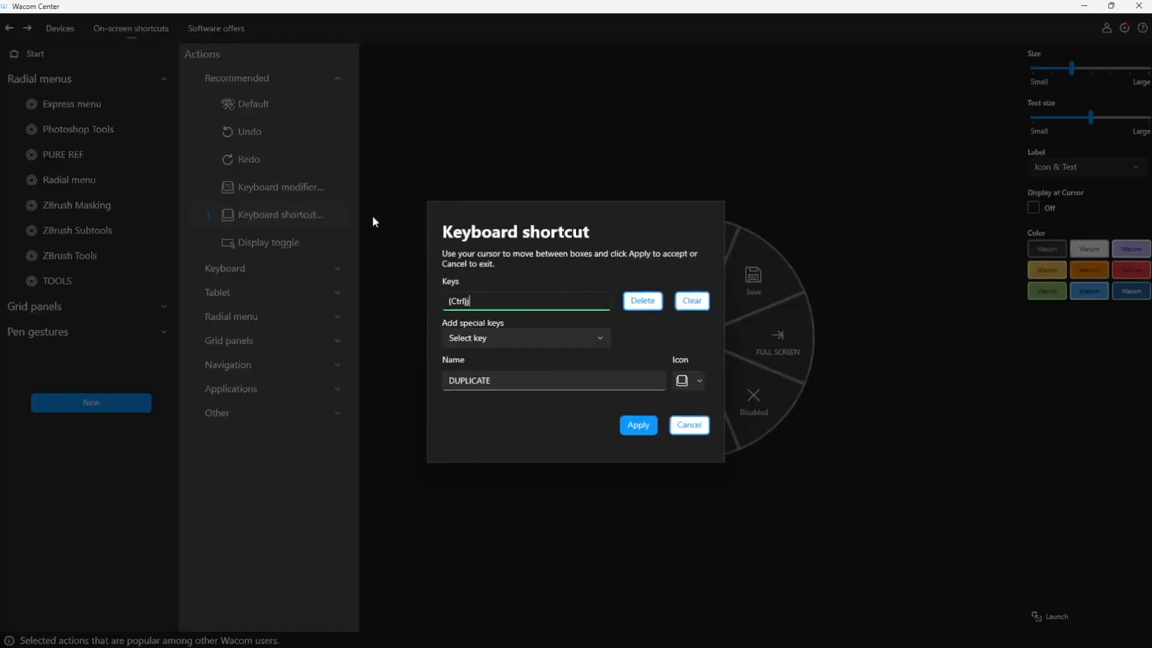
pyautogui.click(697, 381)
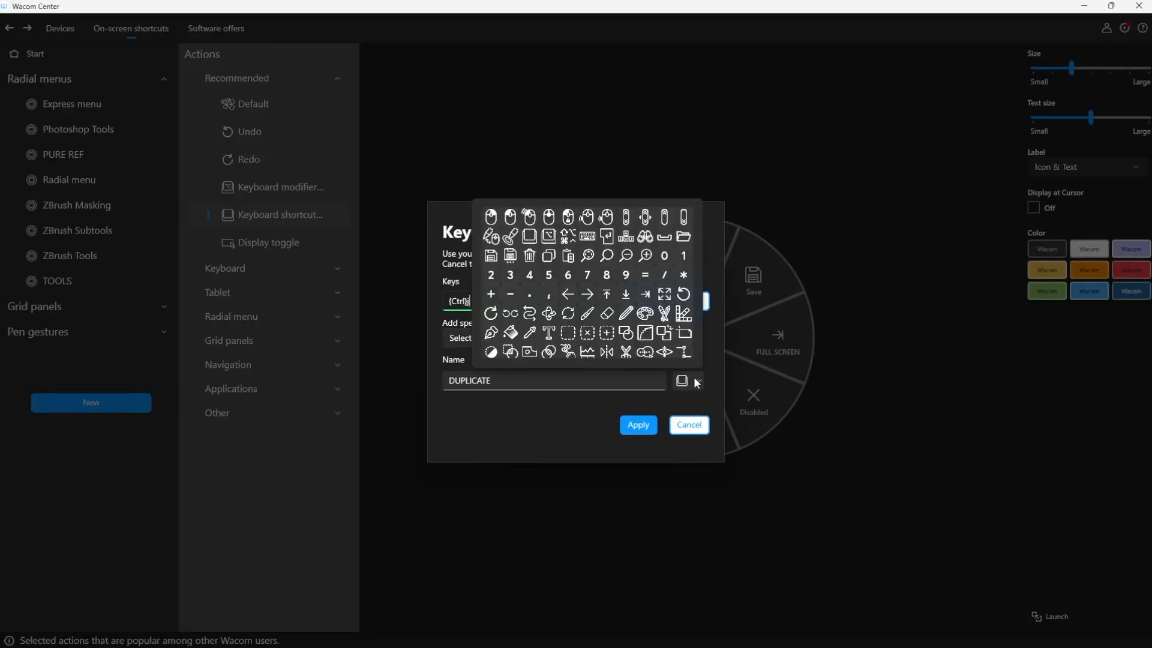
pyautogui.click(549, 257)
pyautogui.click(630, 427)
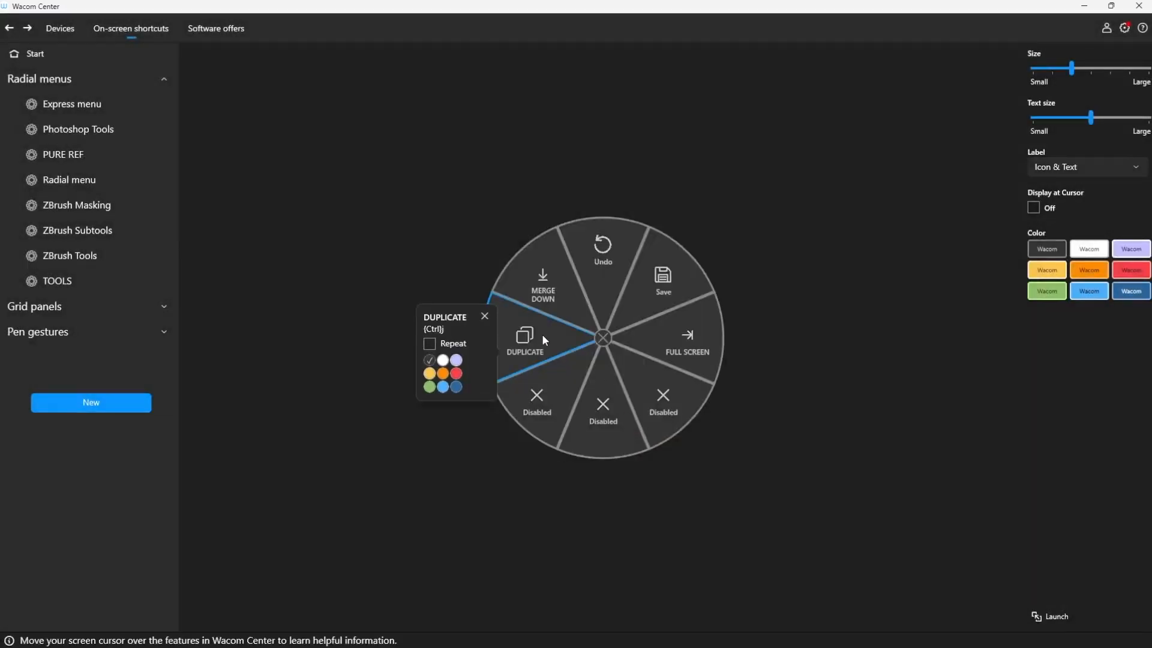
# - Change the FULL SCREEN key's icon to the four outward-pointing arrows
pyautogui.click(690, 339)
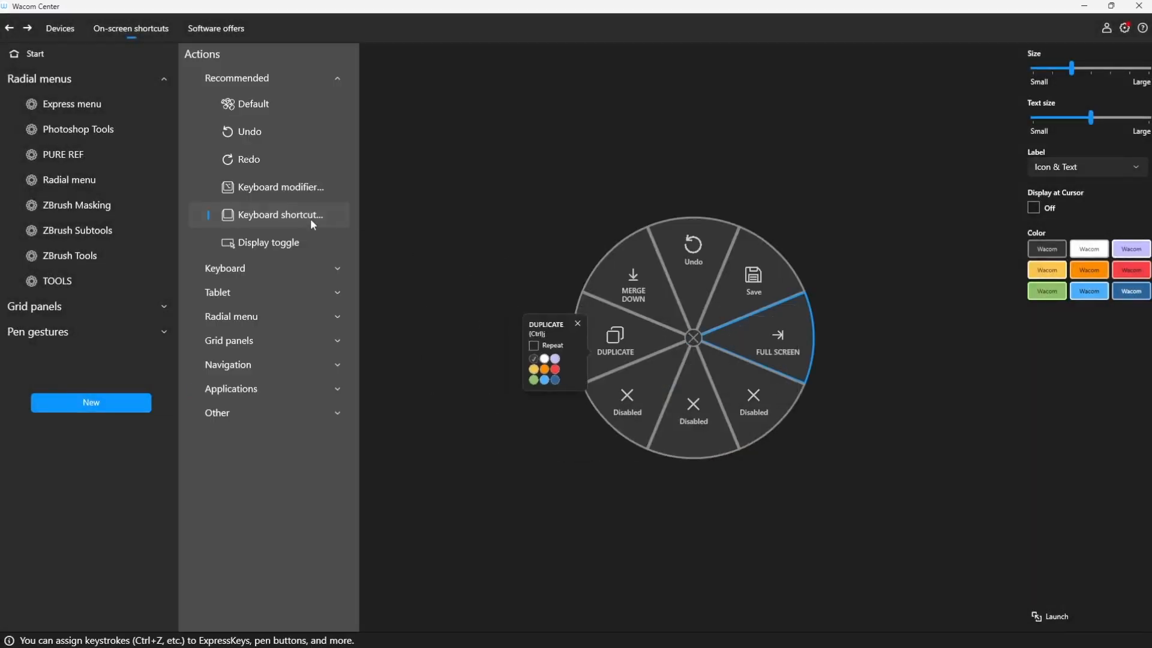
pyautogui.click(272, 216)
pyautogui.click(685, 383)
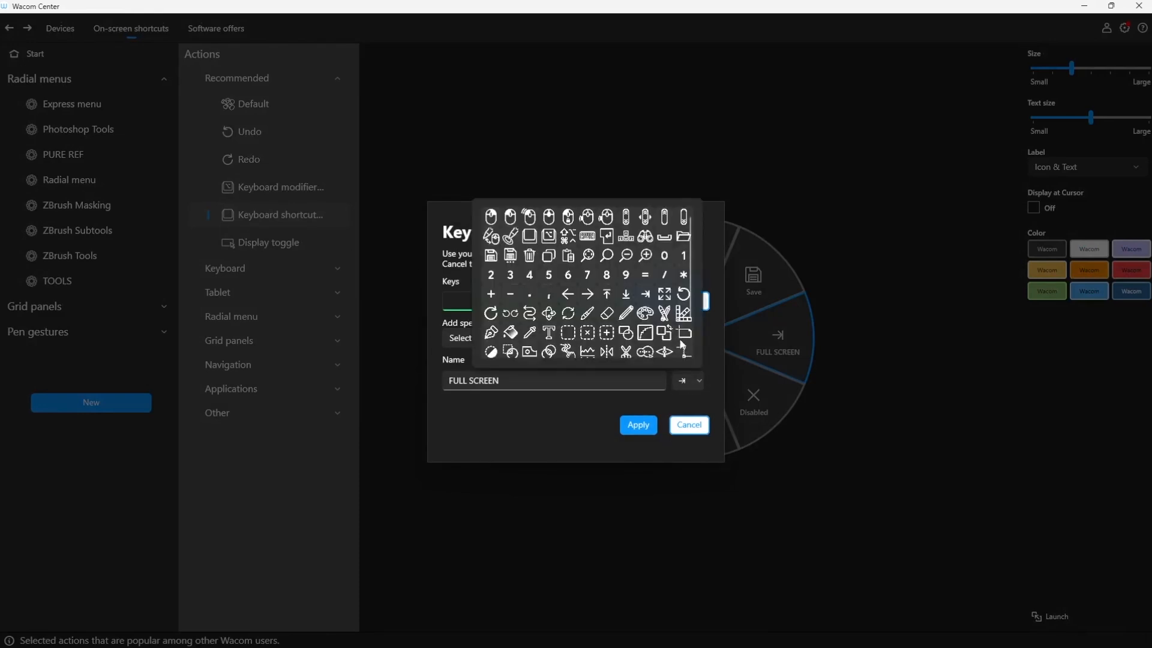
pyautogui.click(666, 296)
pyautogui.click(639, 422)
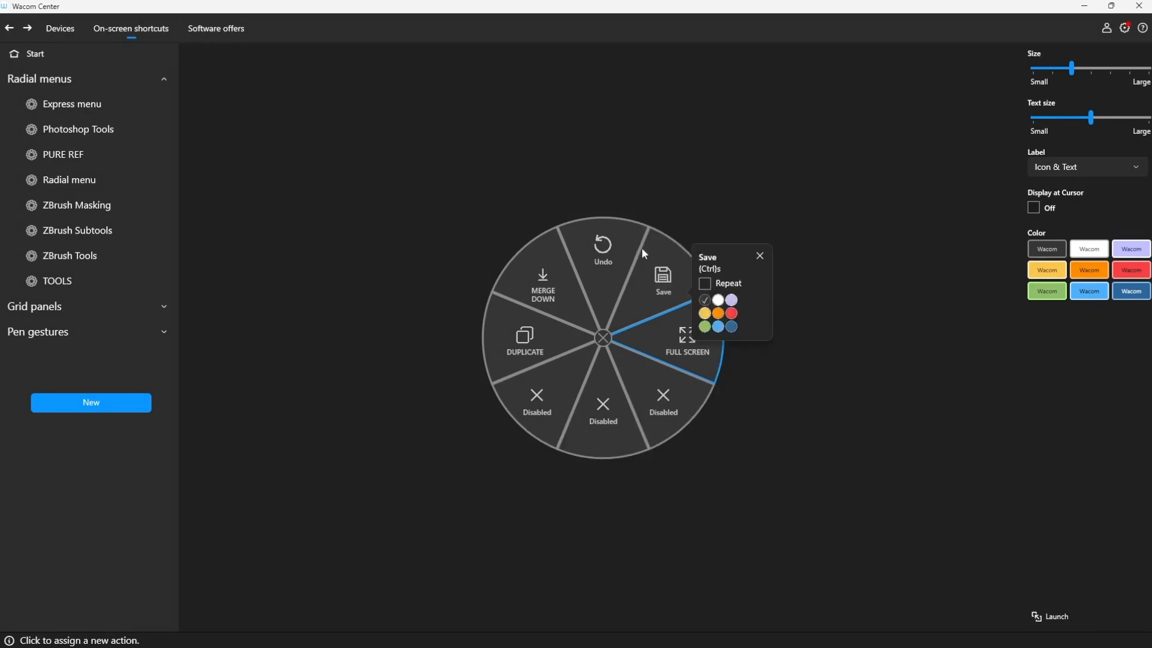
# - Try the Icon only label style on the TOOLS menu, then return it to Icon & Text
pyautogui.click(1096, 171)
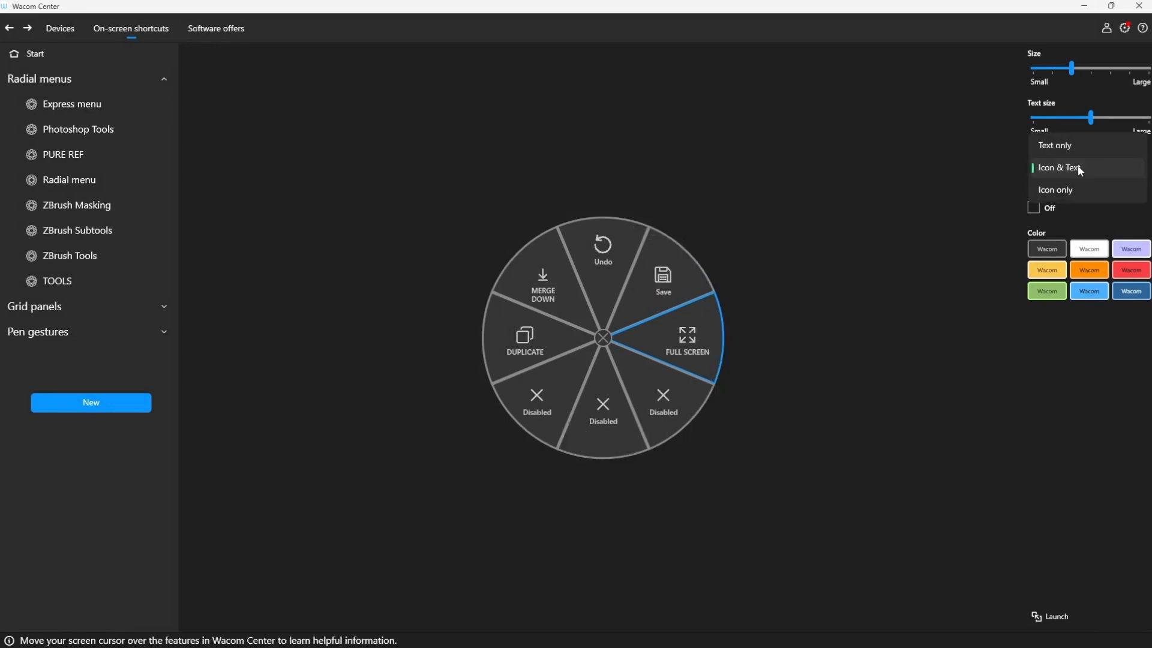
pyautogui.click(1067, 186)
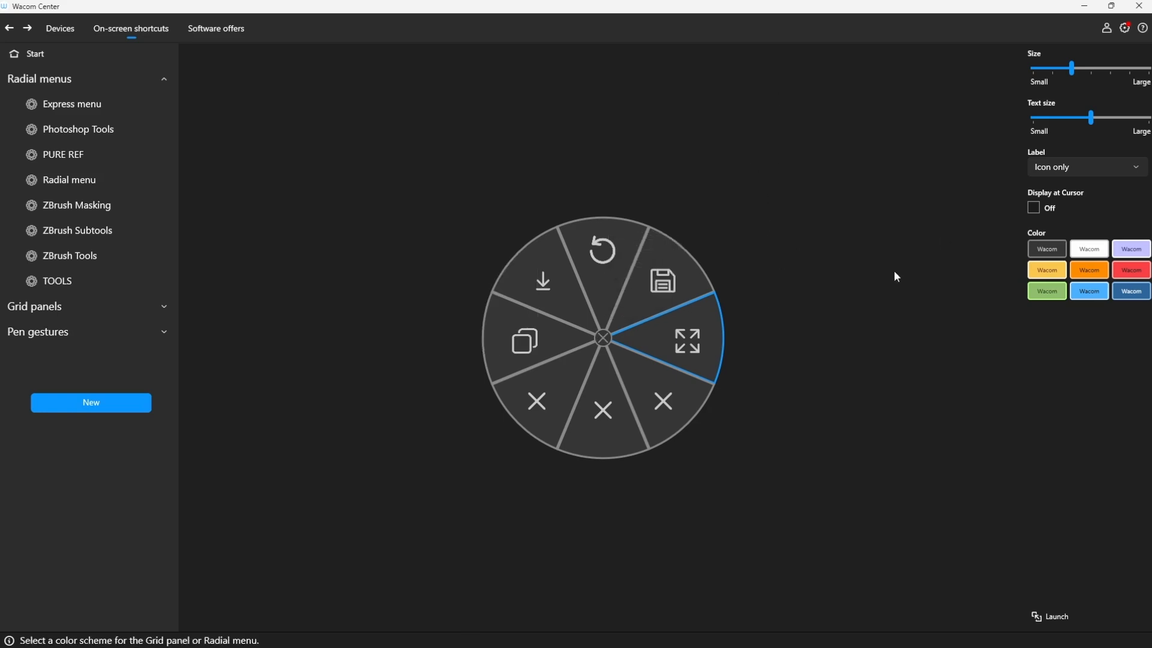
pyautogui.click(1095, 160)
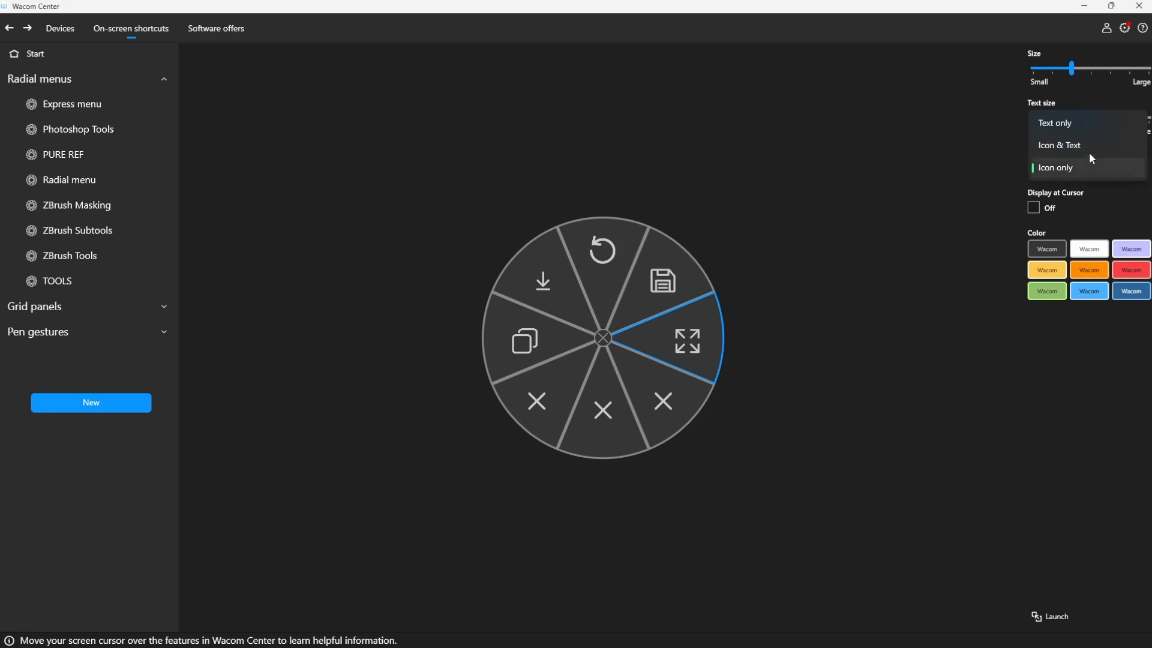
pyautogui.click(1081, 144)
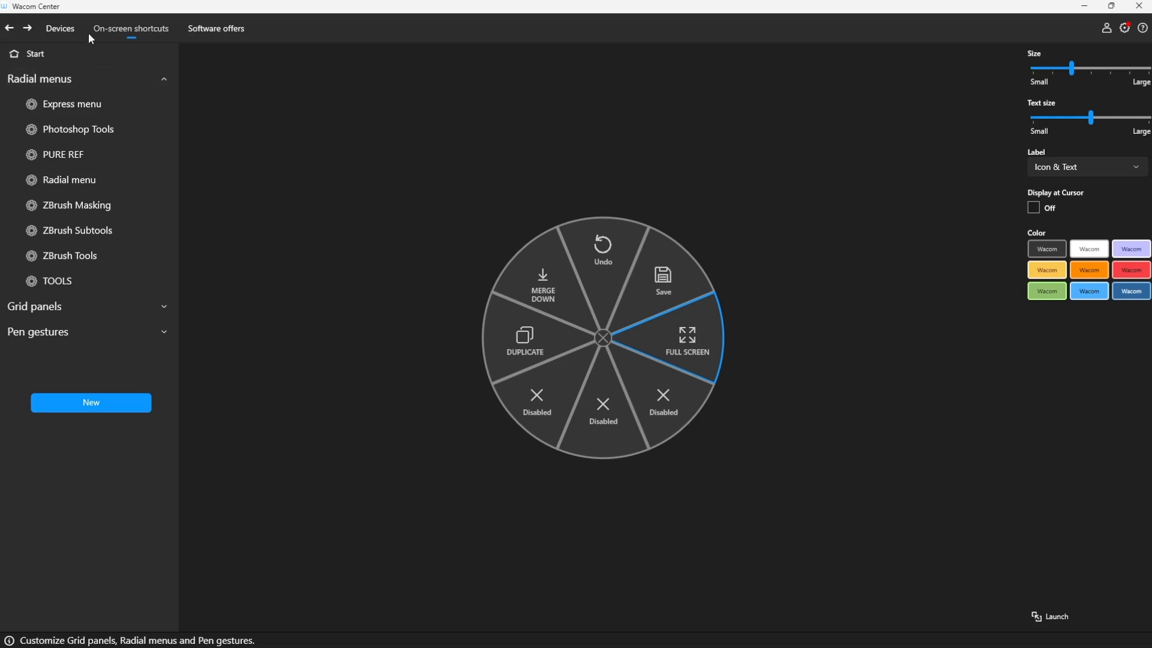
# - Assign the TOOLS radial menu to the disabled lower side button of the Pro Pen 2 for Photoshop
pyautogui.click(62, 30)
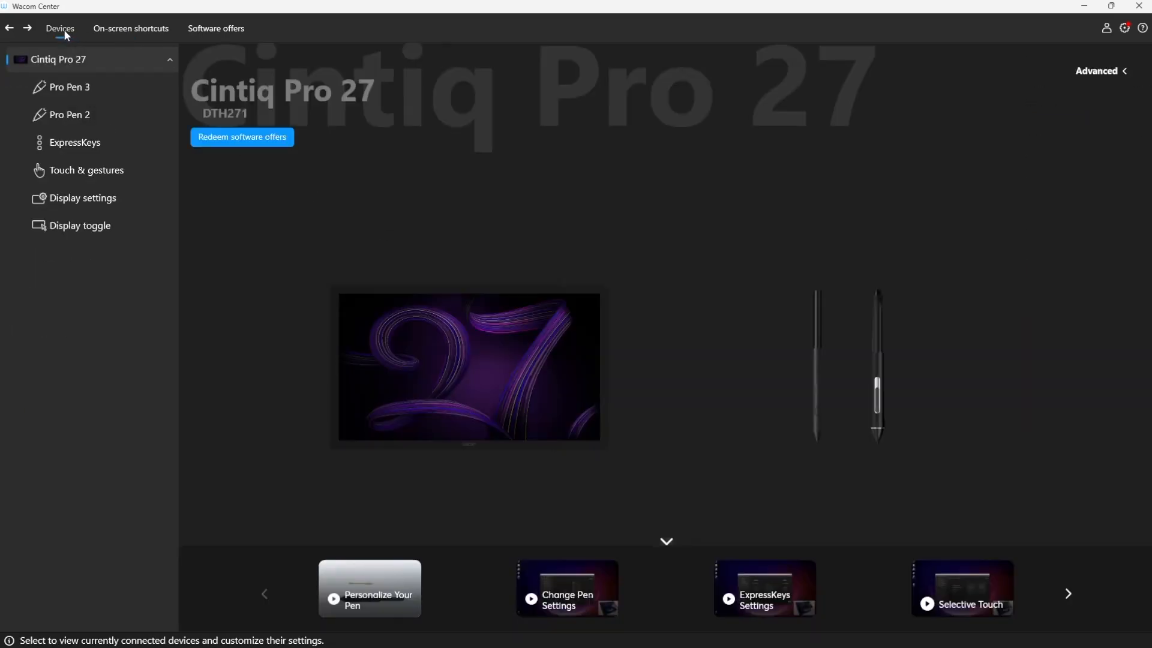
pyautogui.click(76, 93)
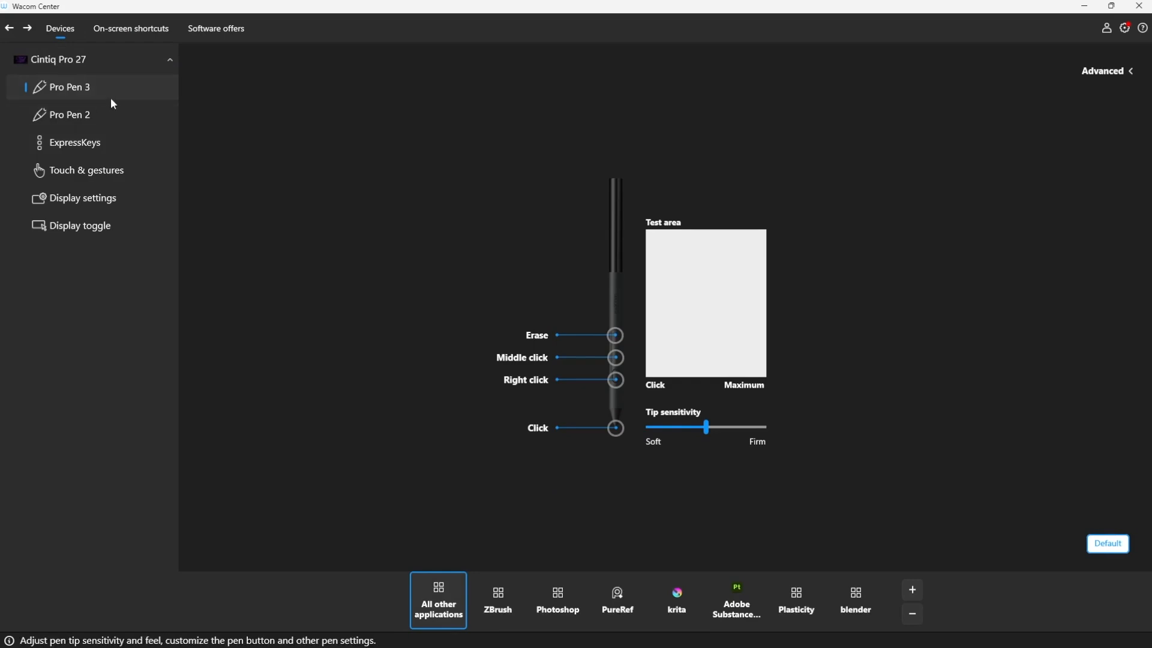
pyautogui.click(68, 115)
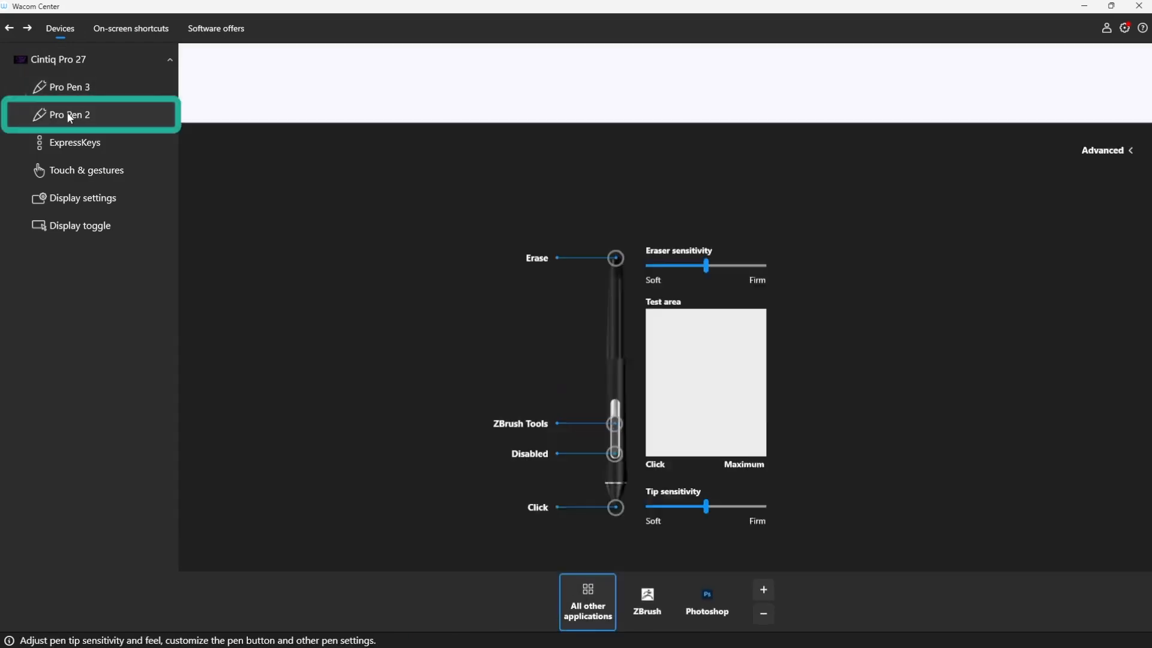
pyautogui.click(647, 600)
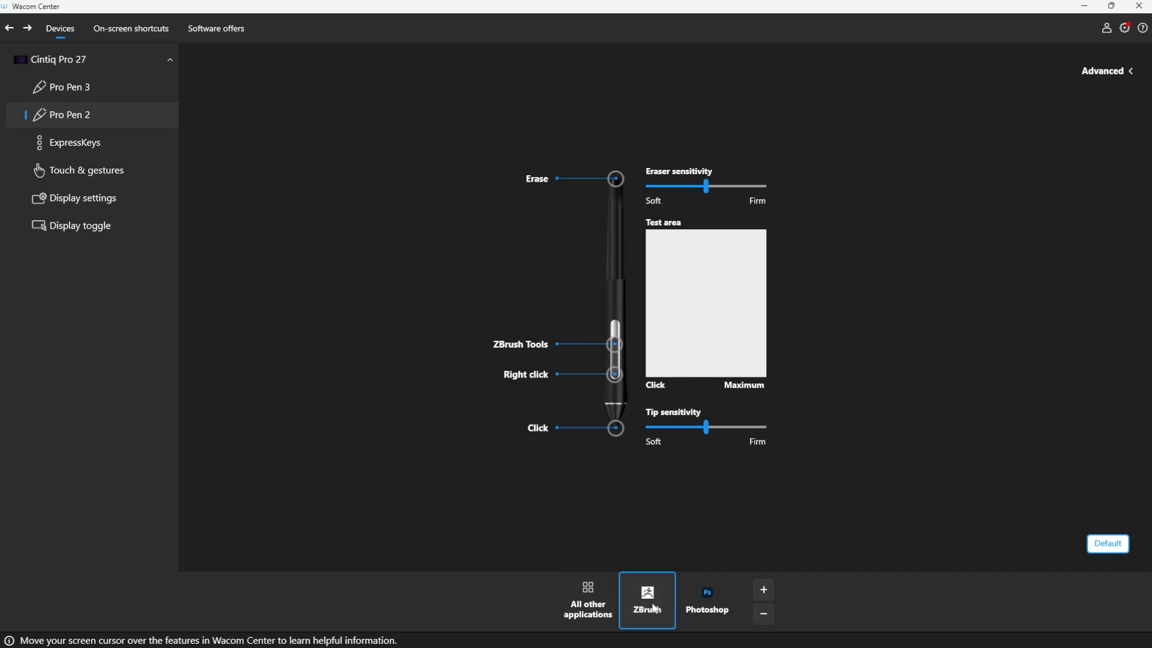
pyautogui.click(722, 591)
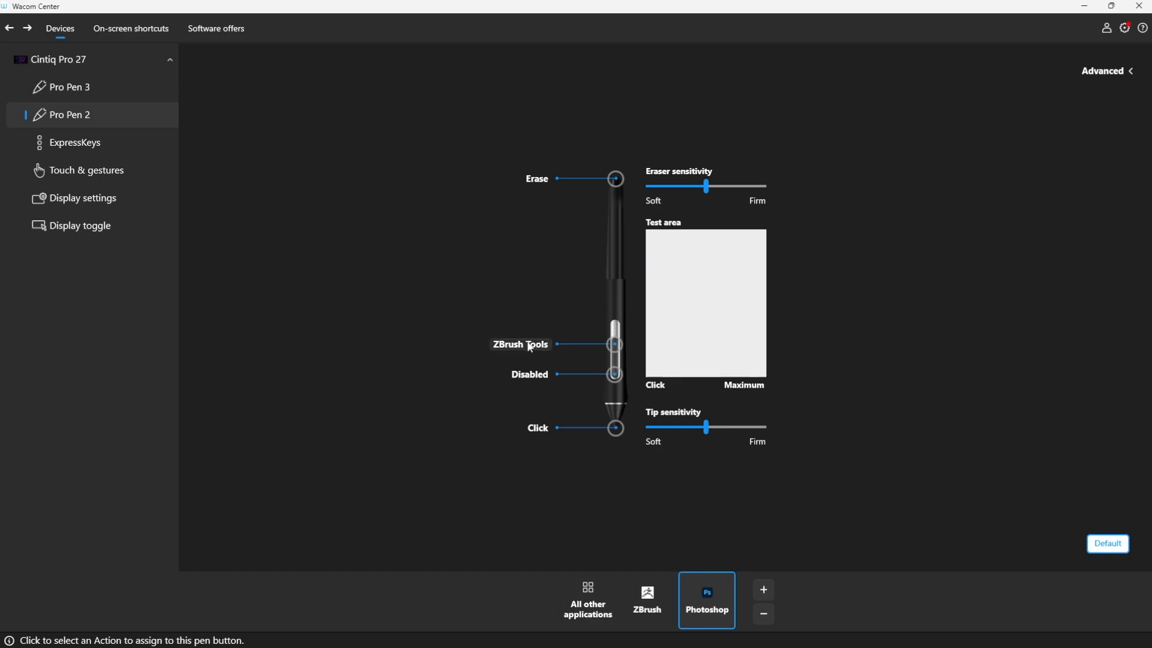
pyautogui.click(531, 377)
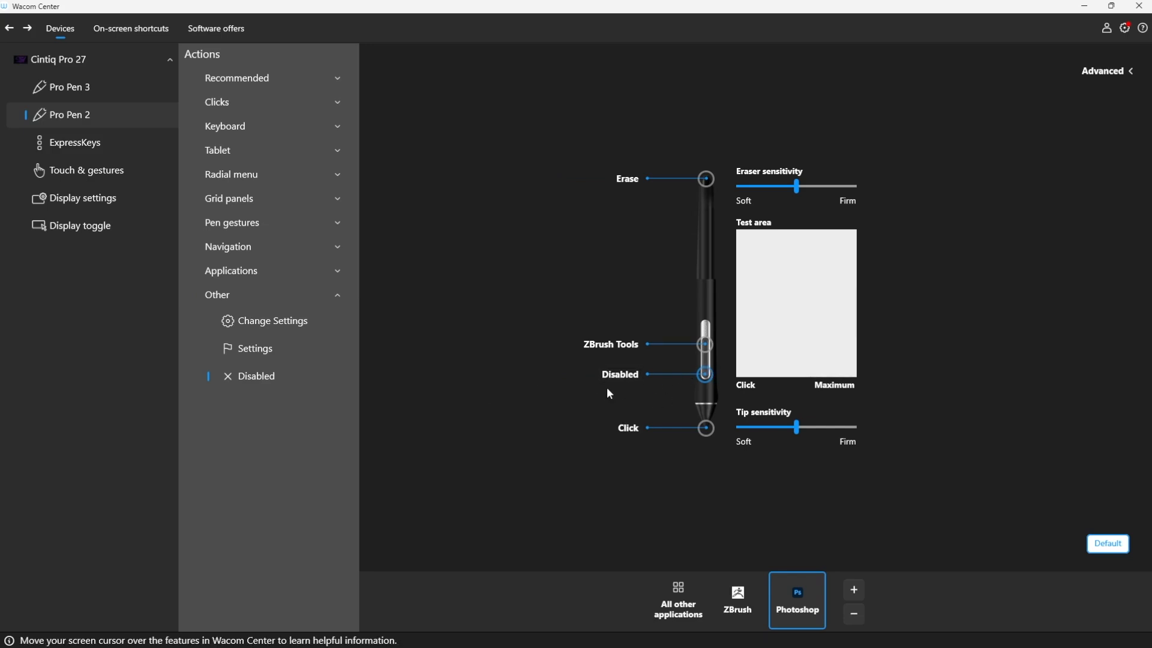
pyautogui.click(240, 175)
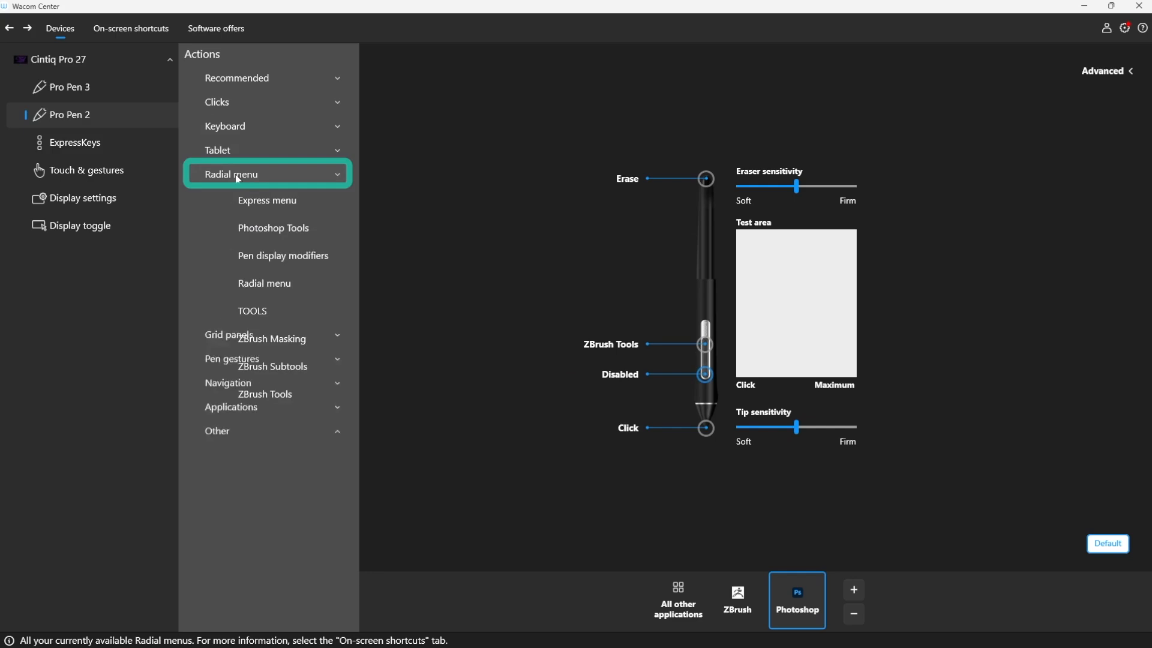
pyautogui.click(252, 312)
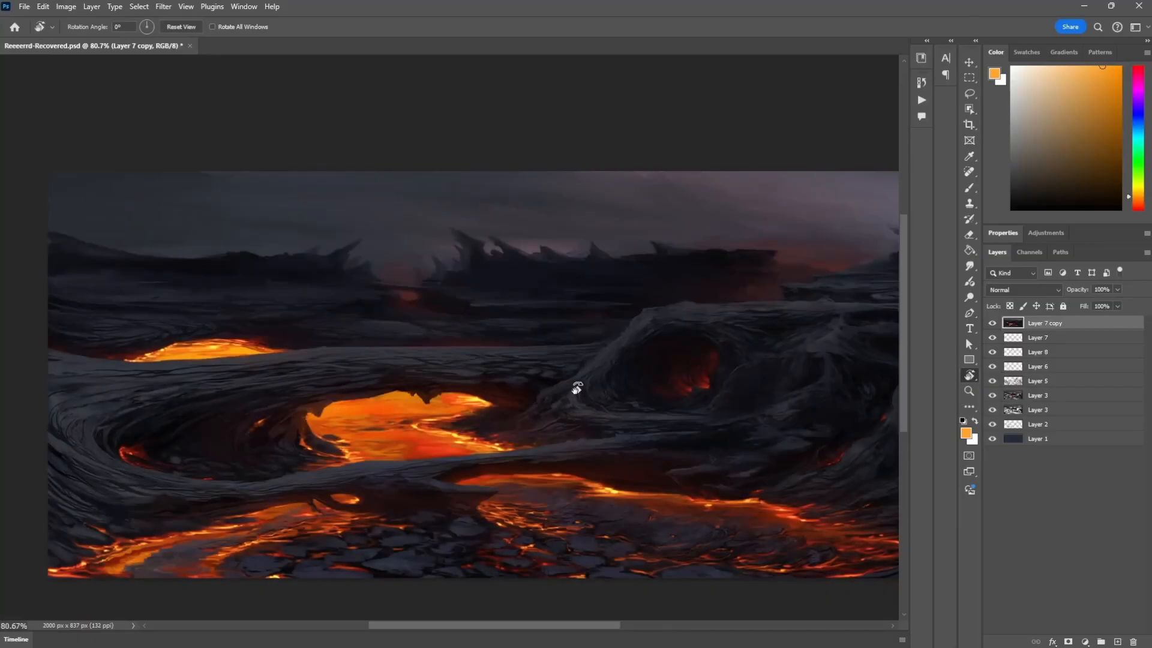
# - Switch to Photoshop and activate the Brush tool on the lava landscape painting
pyautogui.press('b')
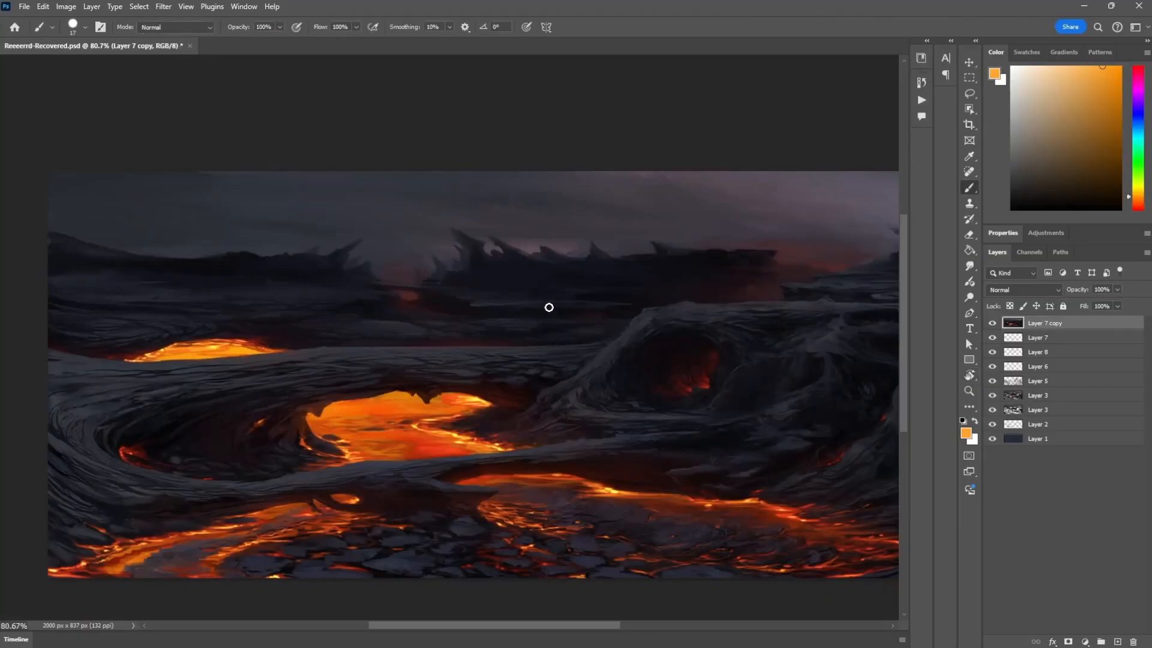
# - Move the TOOLS radial menu to the painting's upper edge and use it to duplicate Layer 7 copy and merge the duplicate down
pyautogui.click(173, 238)
pyautogui.moveTo(175, 260); pyautogui.dragTo(598, 256)
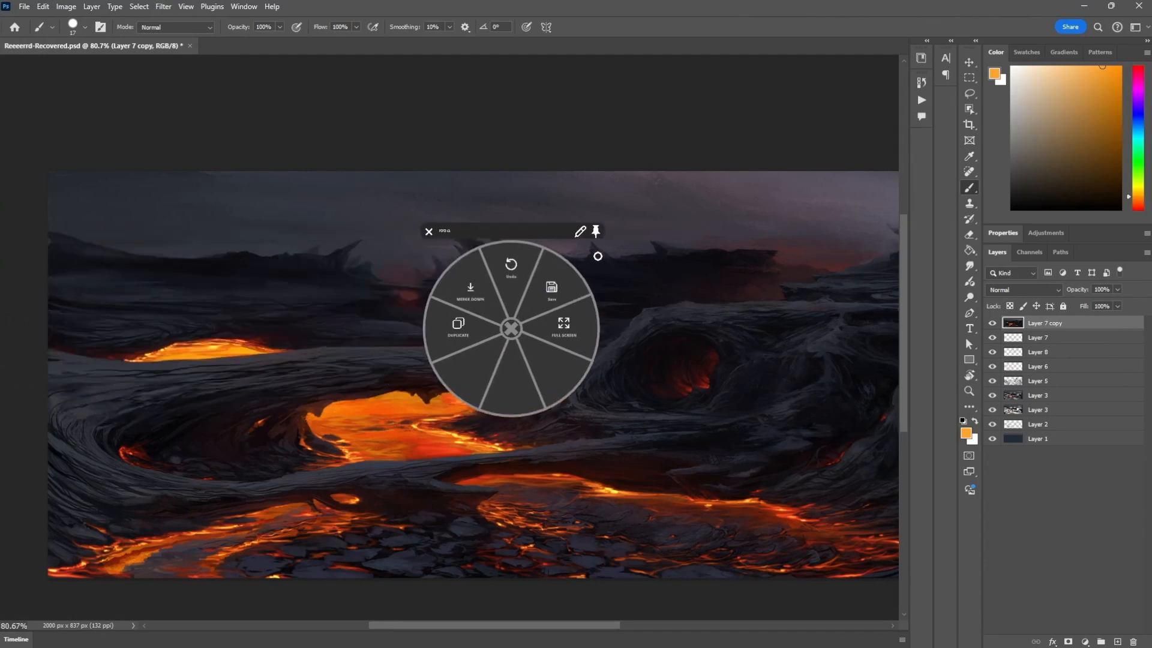
pyautogui.moveTo(526, 232); pyautogui.dragTo(668, 99)
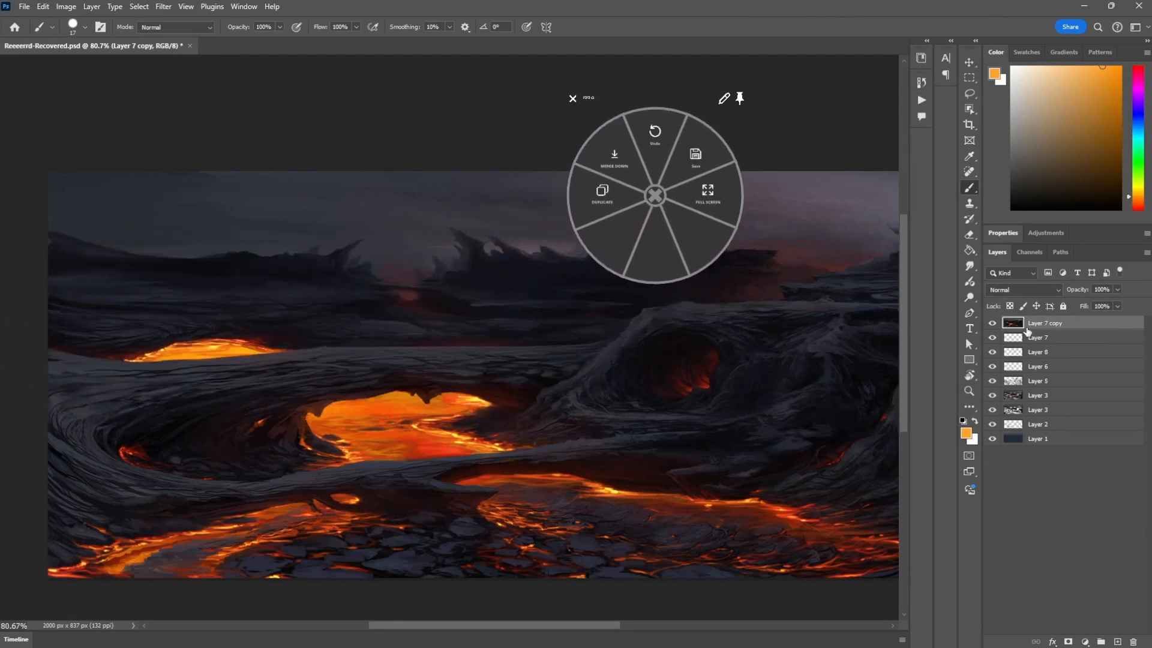
pyautogui.click(604, 202)
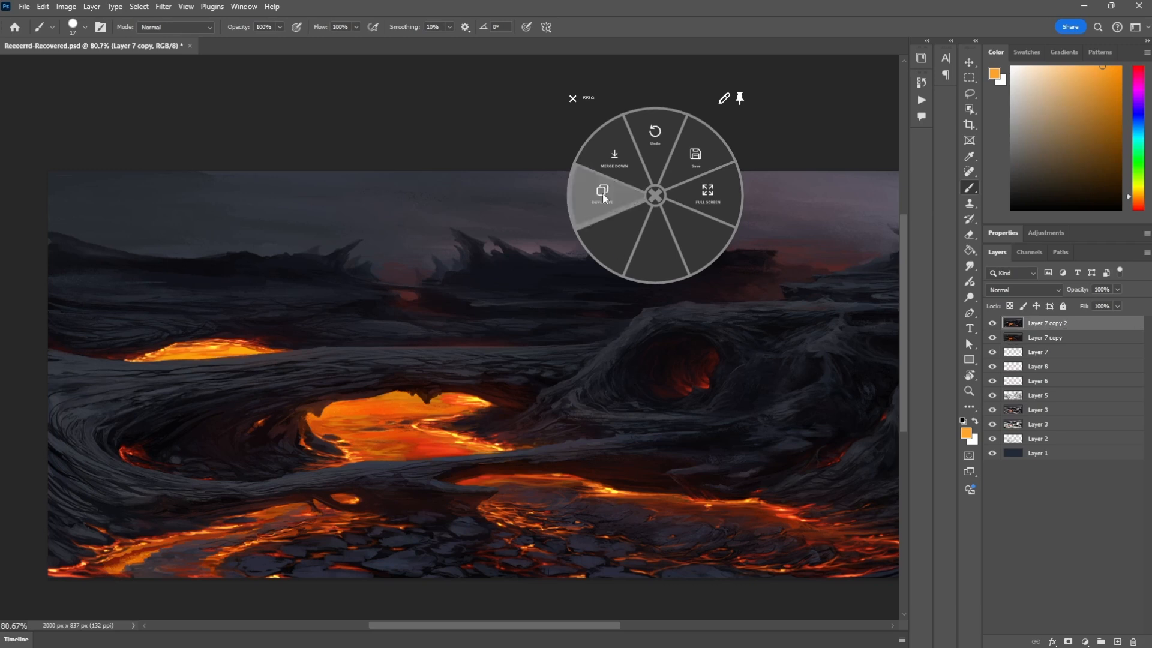
pyautogui.click(618, 170)
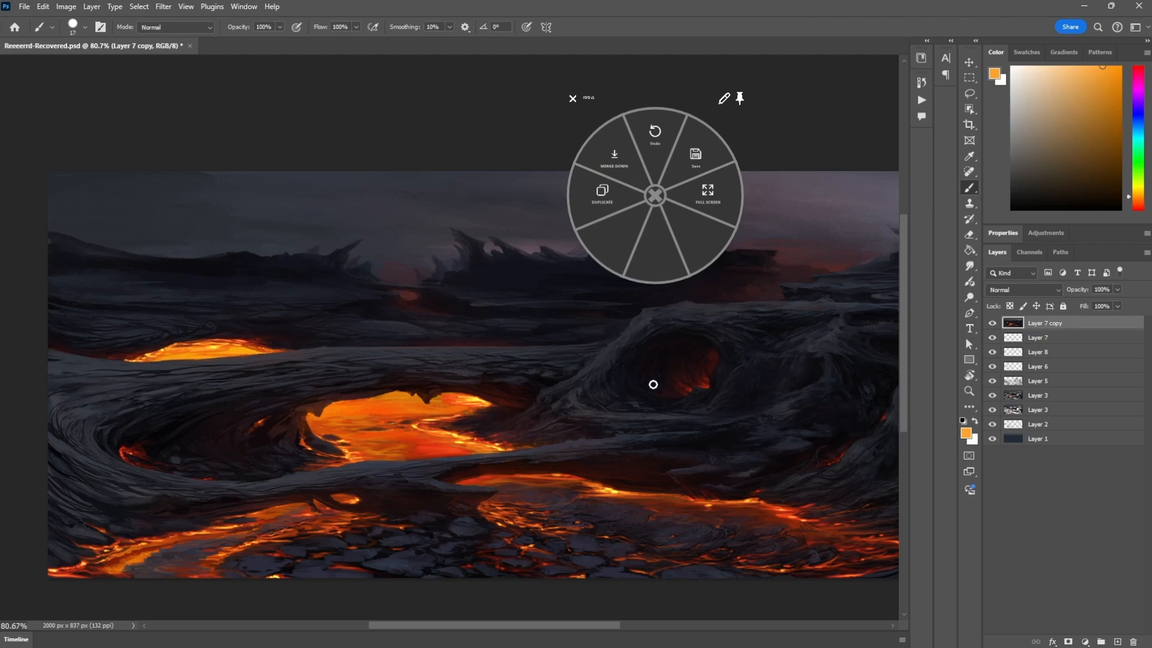
# - Create a new layer above Layer 7 copy and paint two vertical blue zigzag strokes across the middle of the painting
pyautogui.click(1121, 631)
pyautogui.click(1117, 641)
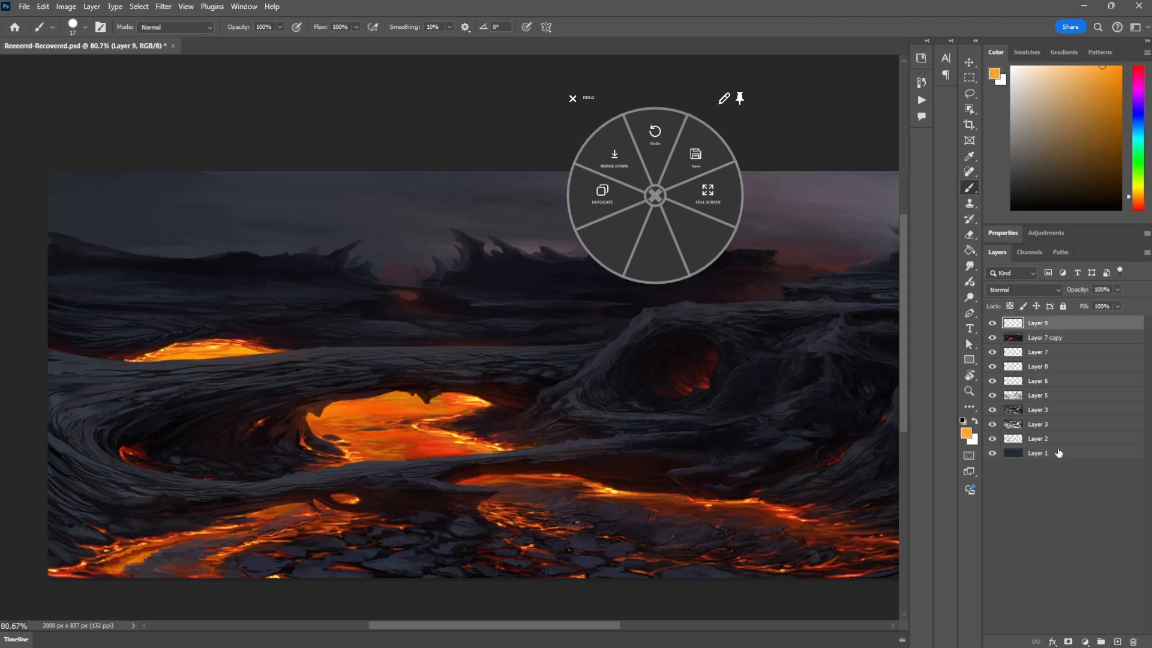
pyautogui.click(1134, 116)
pyautogui.click(1100, 96)
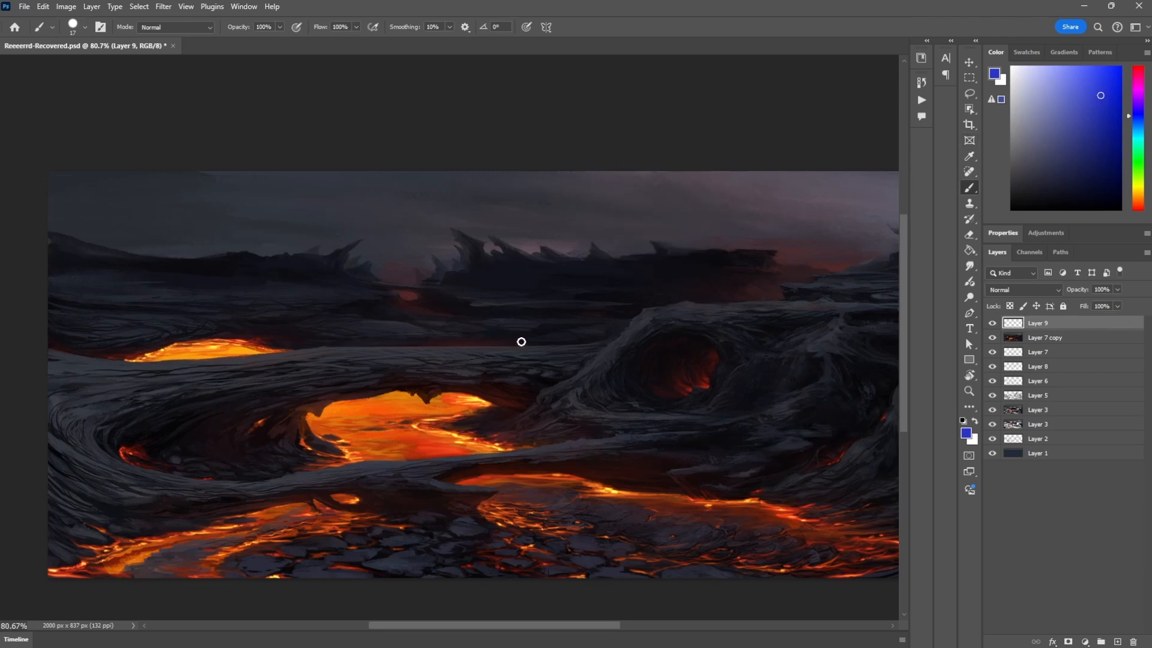
pyautogui.moveTo(551, 254)
pyautogui.mouseDown()
pyautogui.moveTo(496, 293)
pyautogui.moveTo(560, 427)
pyautogui.moveTo(499, 484)
pyautogui.mouseUp()
pyautogui.moveTo(404, 257); pyautogui.dragTo(385, 462)
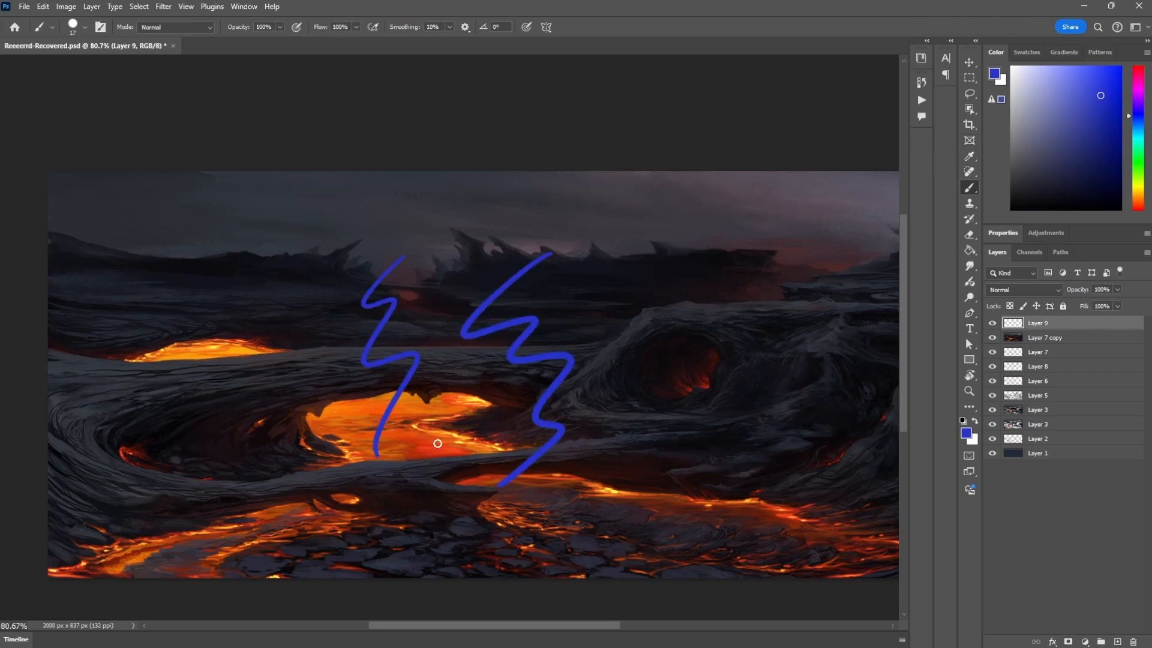
# - Add another new layer and paint a long green diagonal stroke across the blue zigzags down to the lava pool
pyautogui.click(1117, 641)
pyautogui.click(1134, 152)
pyautogui.moveTo(746, 242); pyautogui.dragTo(667, 269)
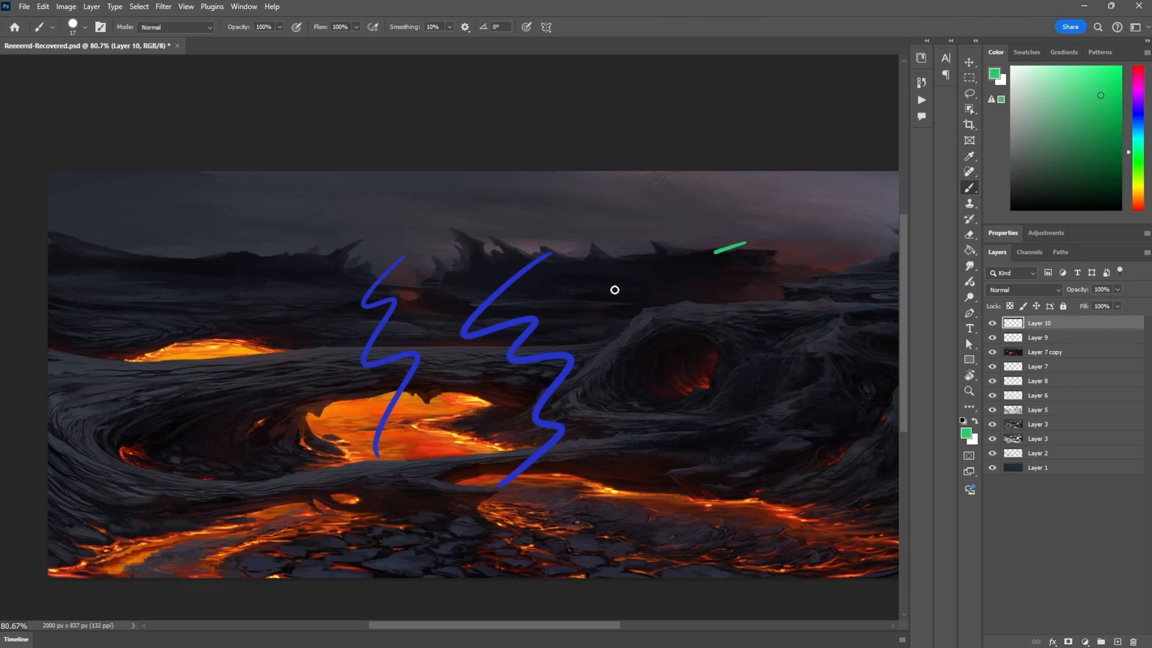
pyautogui.moveTo(574, 307); pyautogui.dragTo(332, 447)
# - Duplicate the green stroke's layer from the radial menu and move the copy below the original stroke
pyautogui.rightClick(707, 227)
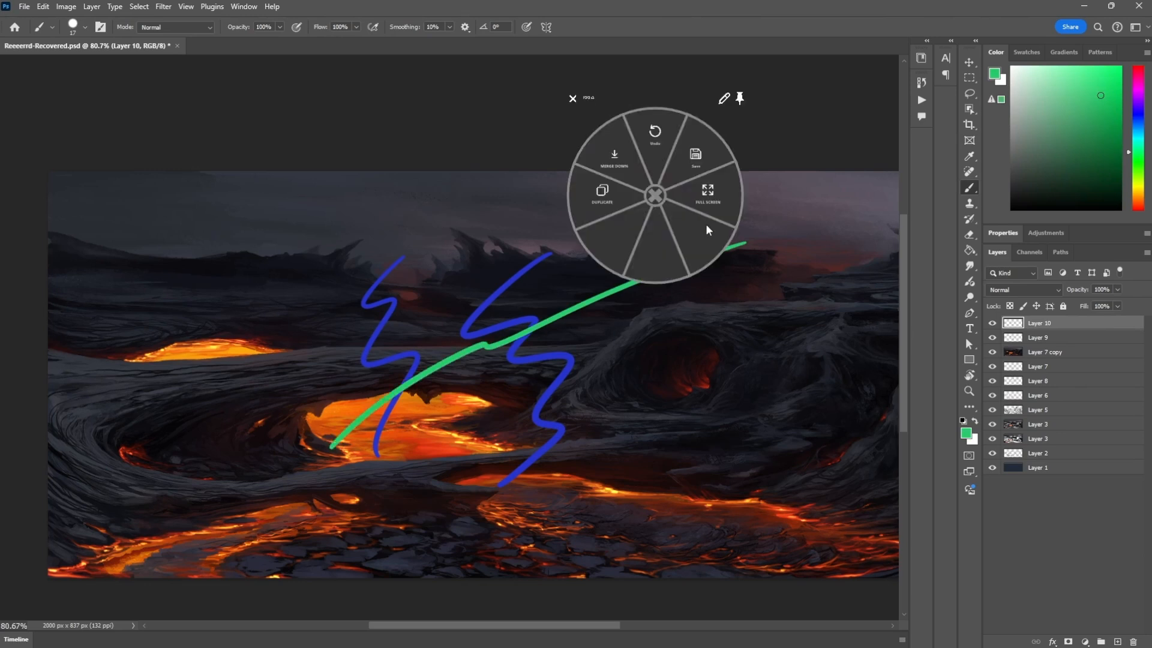
pyautogui.click(602, 195)
pyautogui.press('v')
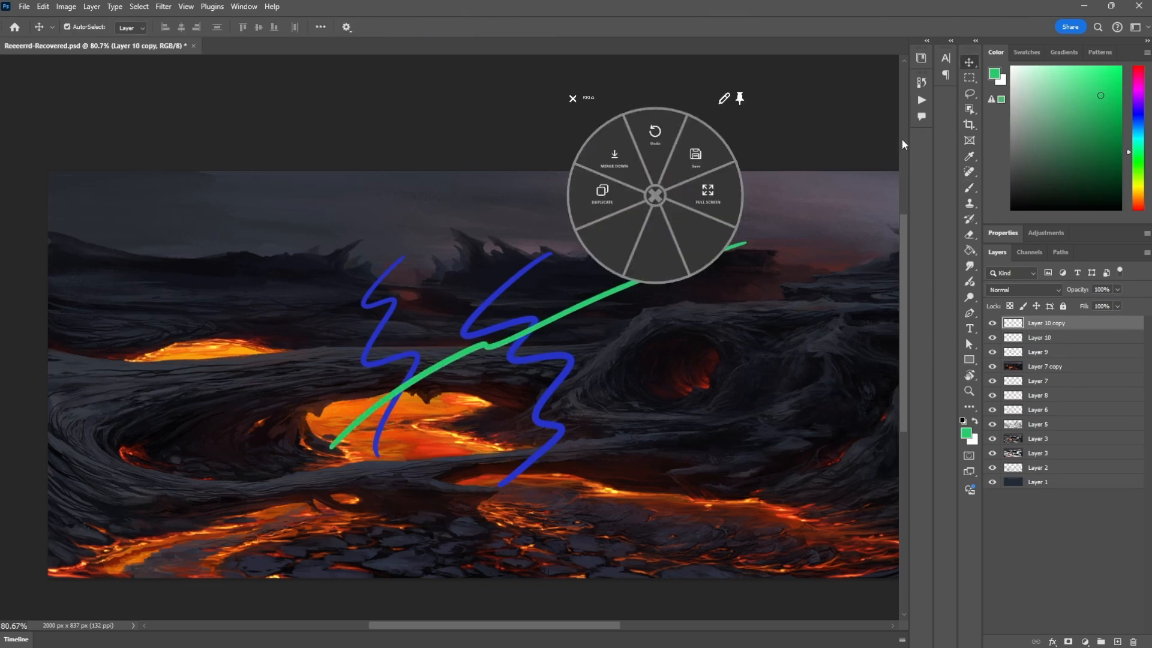
pyautogui.moveTo(561, 316); pyautogui.dragTo(553, 382)
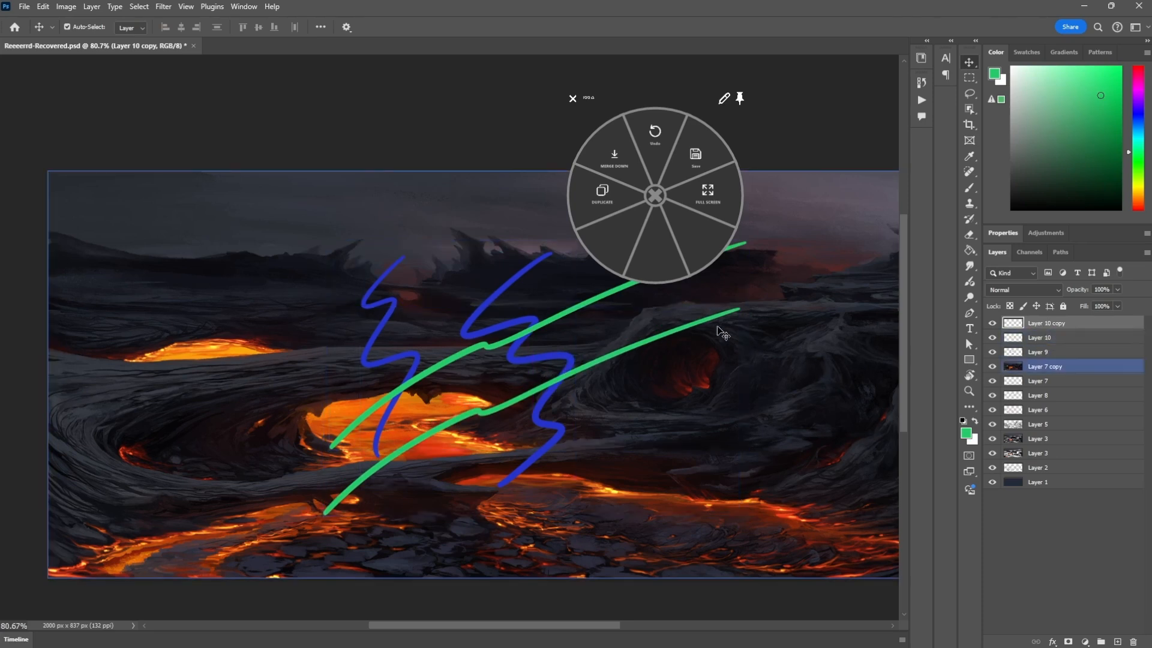
# - Merge both green-stroke layers down into Layer 9 from the radial menu and close the menu
pyautogui.click(616, 161)
pyautogui.click(621, 160)
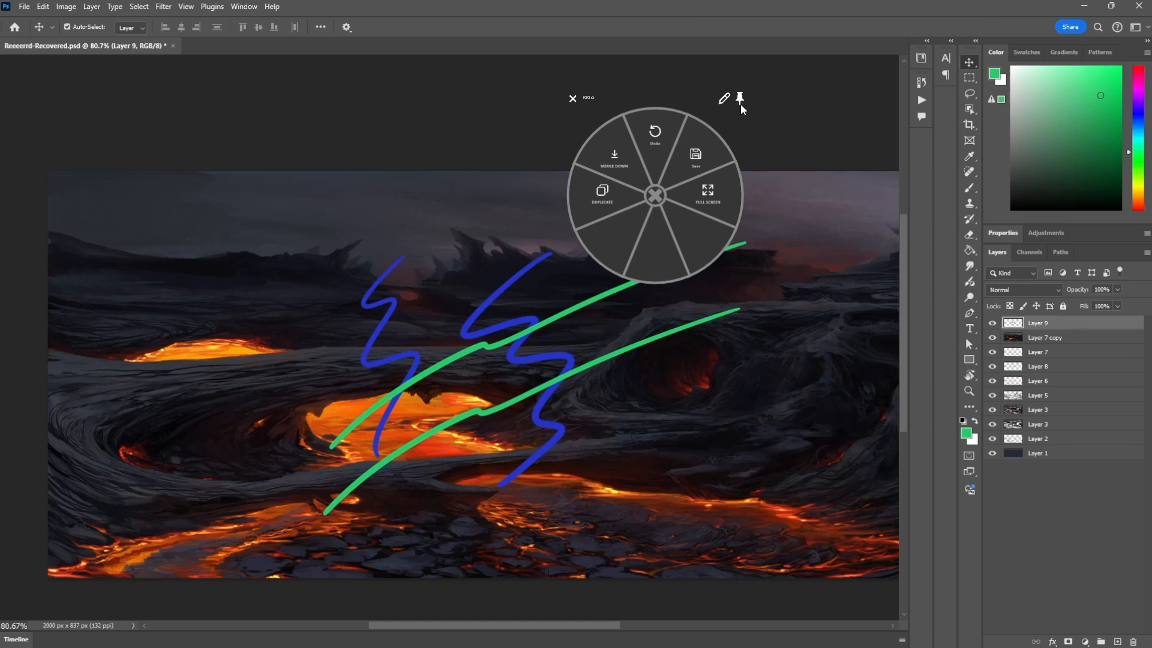
pyautogui.moveTo(630, 106)
pyautogui.mouseDown()
pyautogui.moveTo(664, 92)
pyautogui.moveTo(713, 97)
pyautogui.moveTo(470, 133)
pyautogui.moveTo(623, 126)
pyautogui.mouseUp()
pyautogui.click(648, 216)
# - Open and close the unpinned TOOLS radial menu repeatedly to check where it reappears
pyautogui.press('F1')
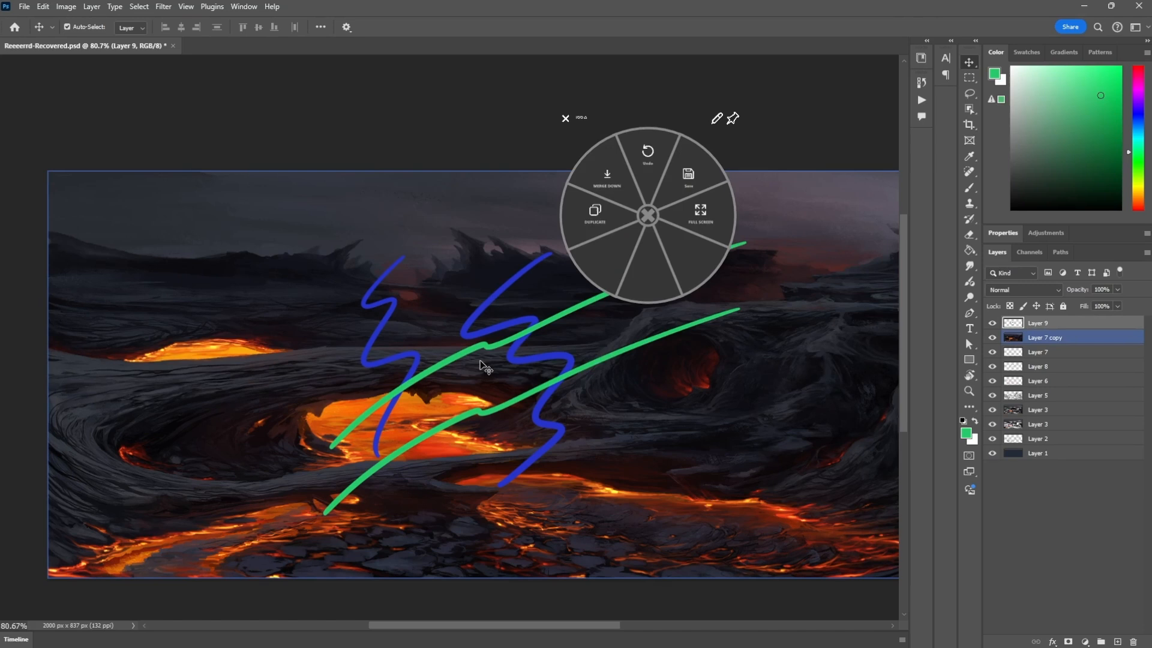
pyautogui.press('F1')
pyautogui.press('F1')
pyautogui.press('F1')
pyautogui.press('F1')
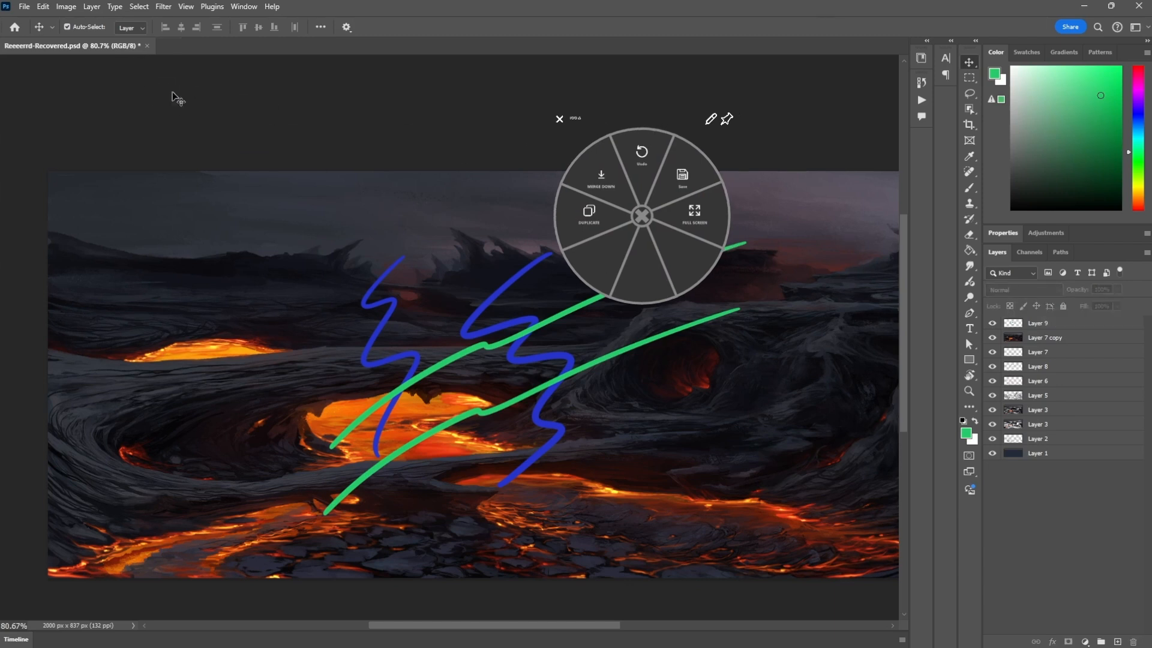
# - Move the TOOLS radial menu to the canvas's upper-left corner, check that it reopens there, and move it over the lava pool
pyautogui.moveTo(645, 123); pyautogui.dragTo(105, 70)
pyautogui.press('F1')
pyautogui.press('F1')
pyautogui.press('F1')
pyautogui.press('F1')
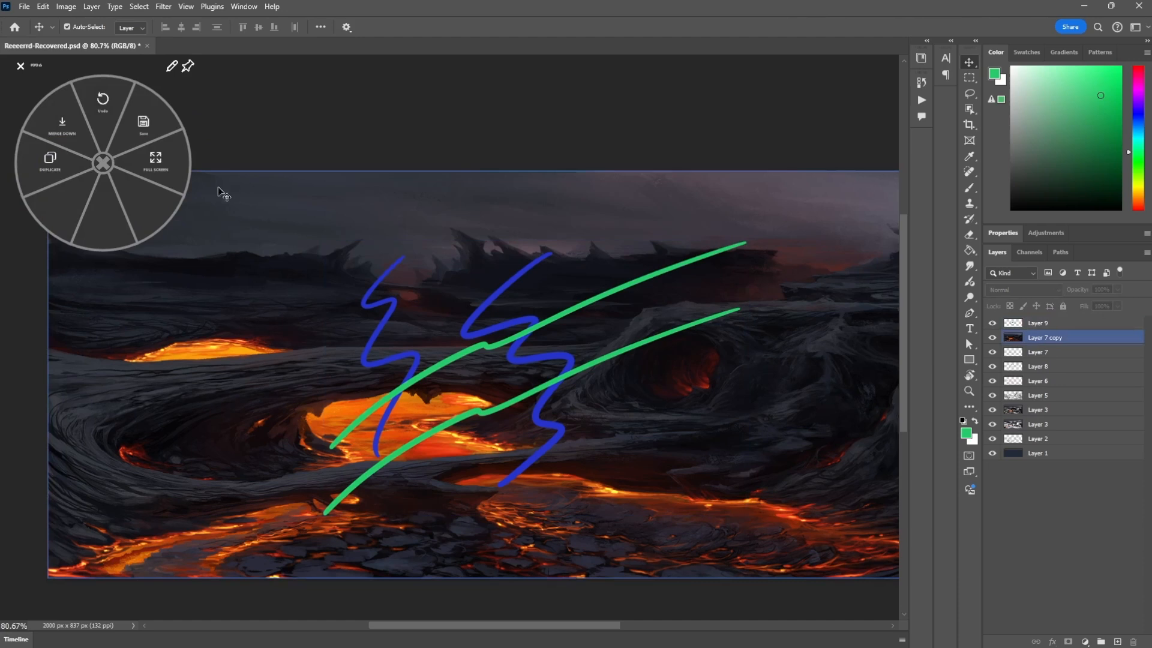
pyautogui.moveTo(107, 68); pyautogui.dragTo(497, 260)
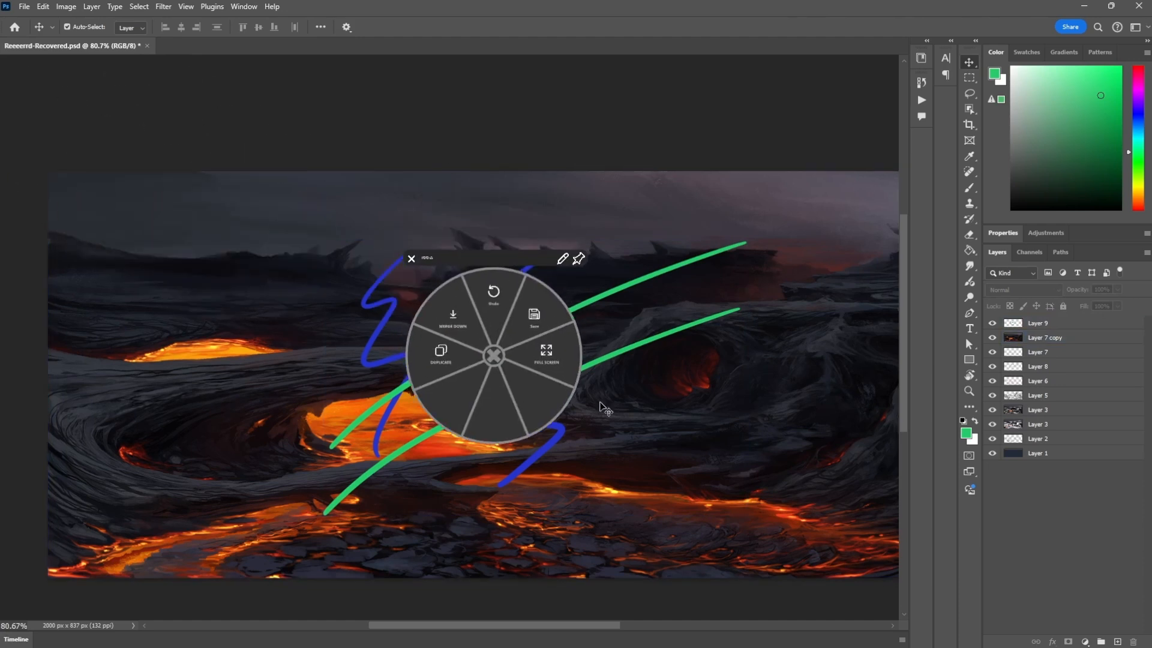
pyautogui.click(598, 414)
# - Switch to Wacom Center and turn on Display at Cursor for the TOOLS radial menu
pyautogui.hotkey('alt', 'Tab')
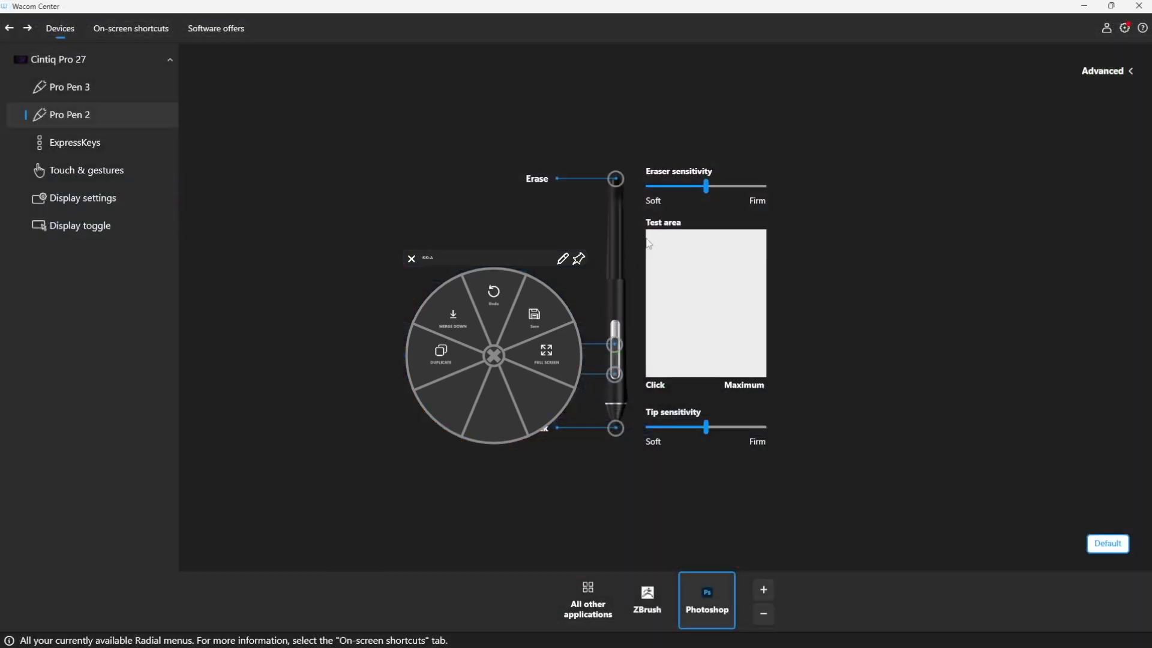
pyautogui.click(497, 358)
pyautogui.click(131, 29)
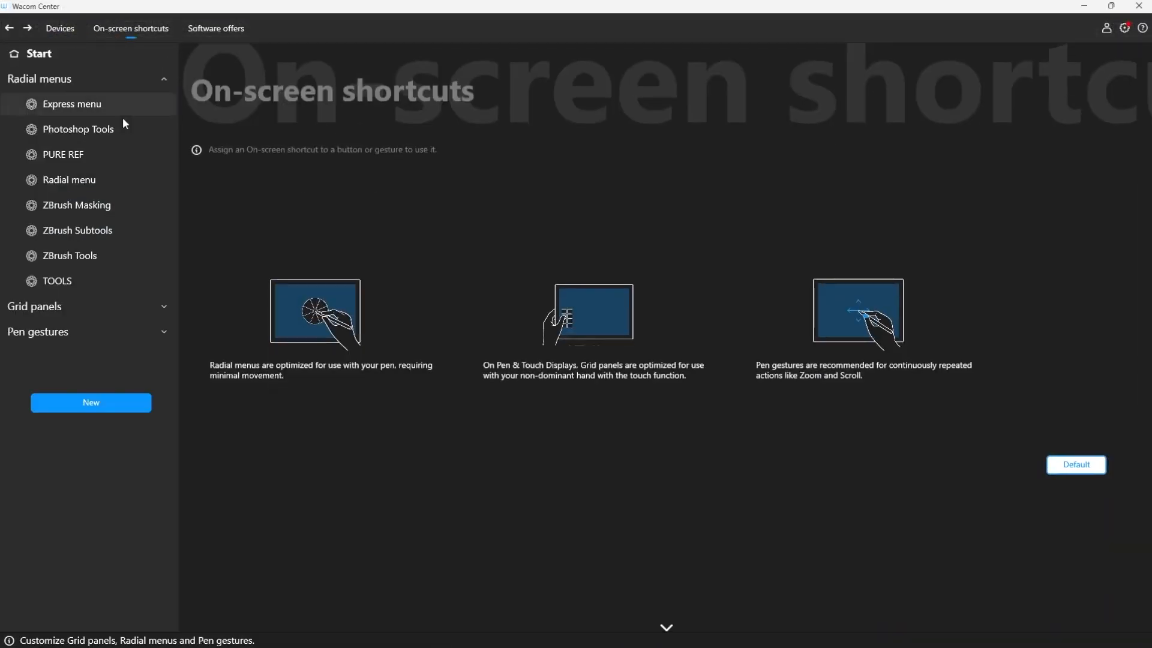
pyautogui.click(90, 280)
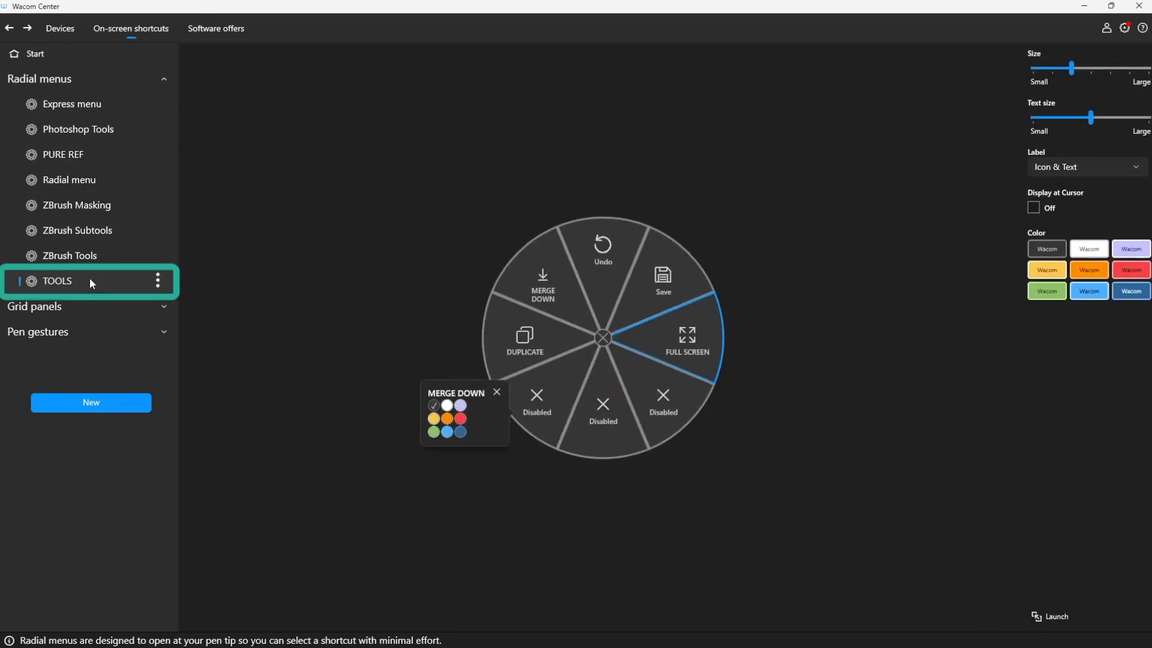
pyautogui.click(1033, 207)
# - Switch back to Photoshop and open the TOOLS radial menu at several spots on the painting to check its placement at the cursor
pyautogui.moveTo(669, 280)
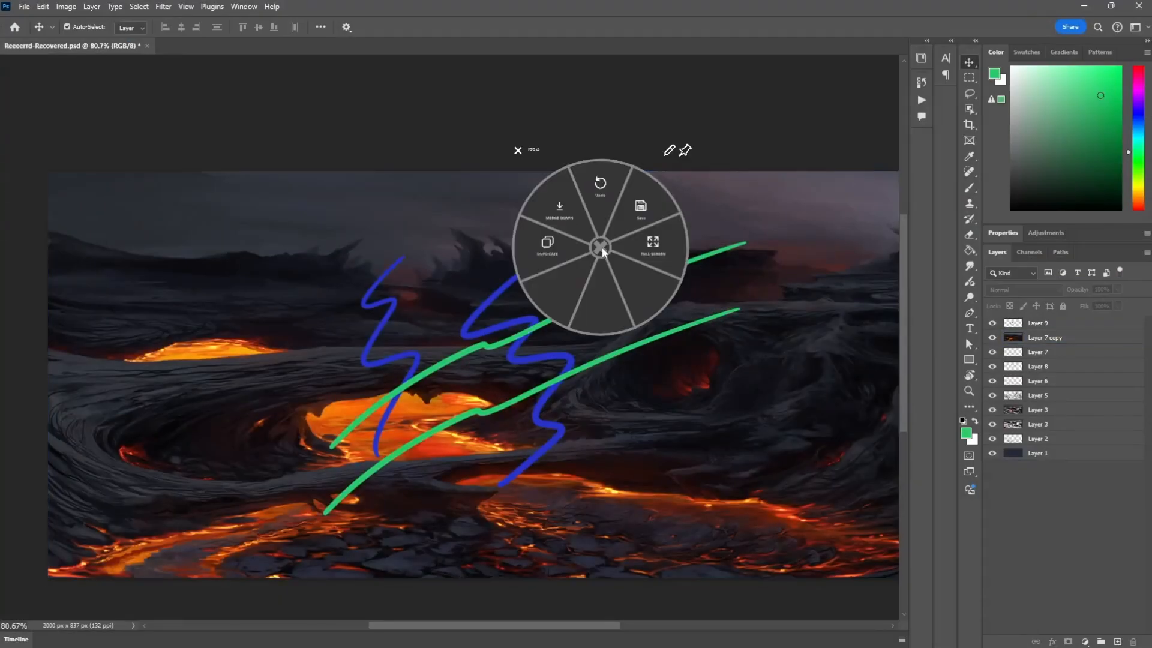
pyautogui.rightClick(517, 385)
pyautogui.rightClick(391, 420)
pyautogui.rightClick(324, 349)
pyautogui.rightClick(225, 230)
pyautogui.click(334, 292)
pyautogui.rightClick(708, 306)
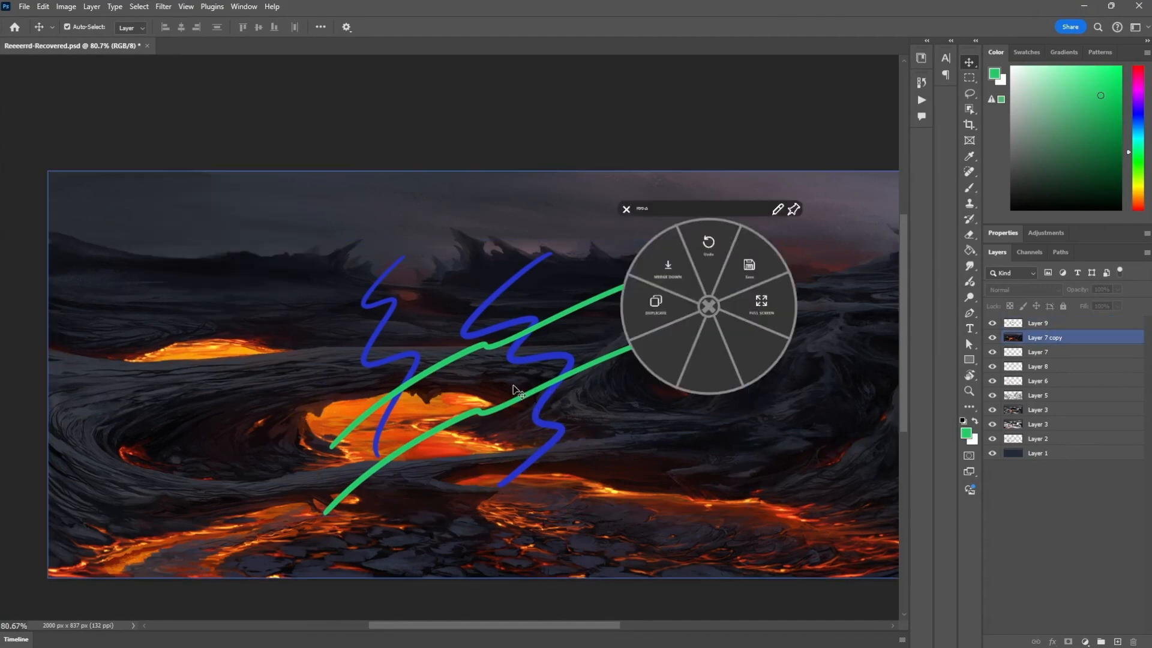
pyautogui.click(454, 296)
pyautogui.rightClick(610, 234)
pyautogui.click(624, 219)
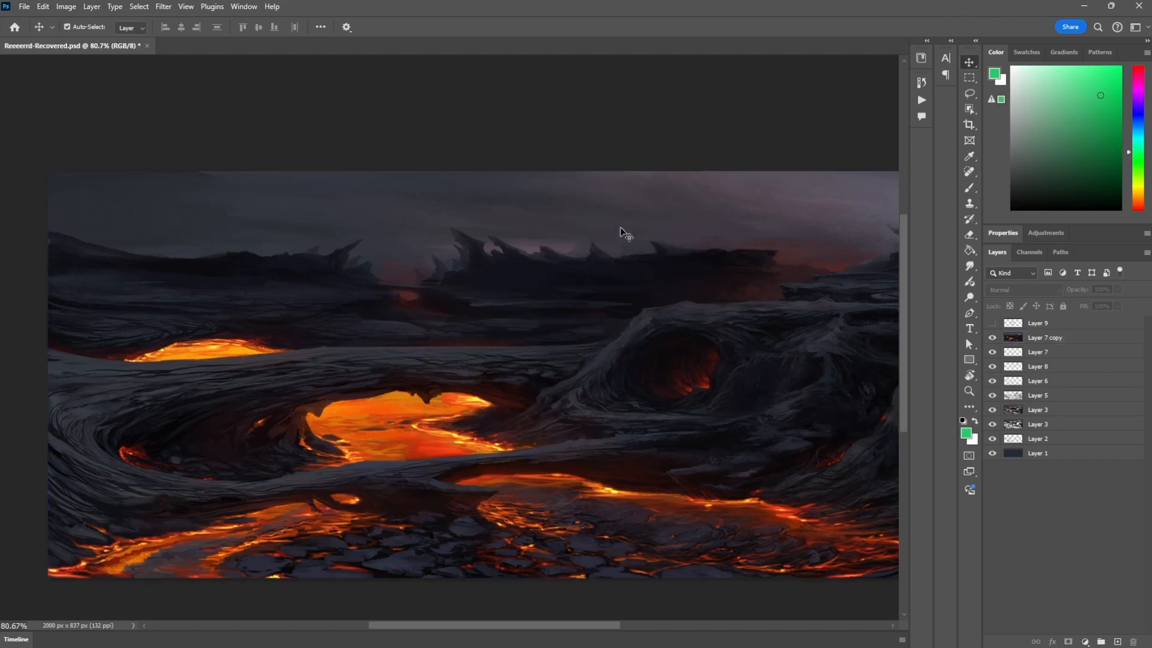
# - Undo the hiding of Layer 9 and the merge of the green strokes into it from the radial menu
pyautogui.rightClick(626, 282)
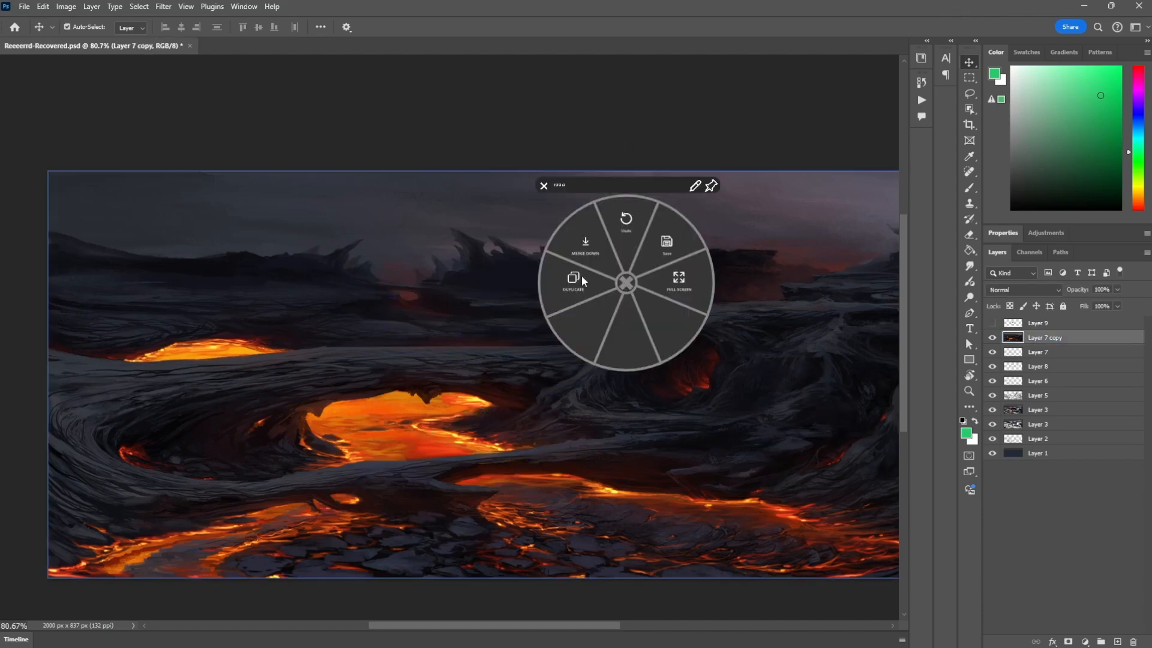
pyautogui.click(633, 222)
pyautogui.rightClick(628, 237)
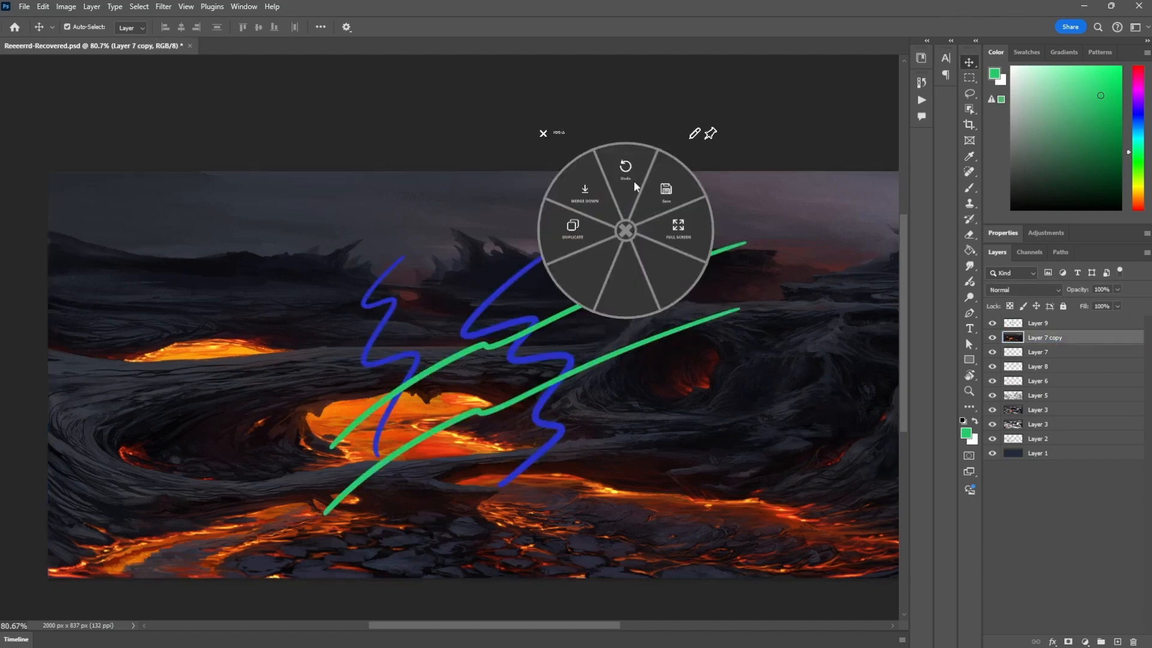
pyautogui.click(626, 267)
# - Pin the TOOLS radial menu and undo repeatedly until the green and blue strokes are removed
pyautogui.rightClick(627, 265)
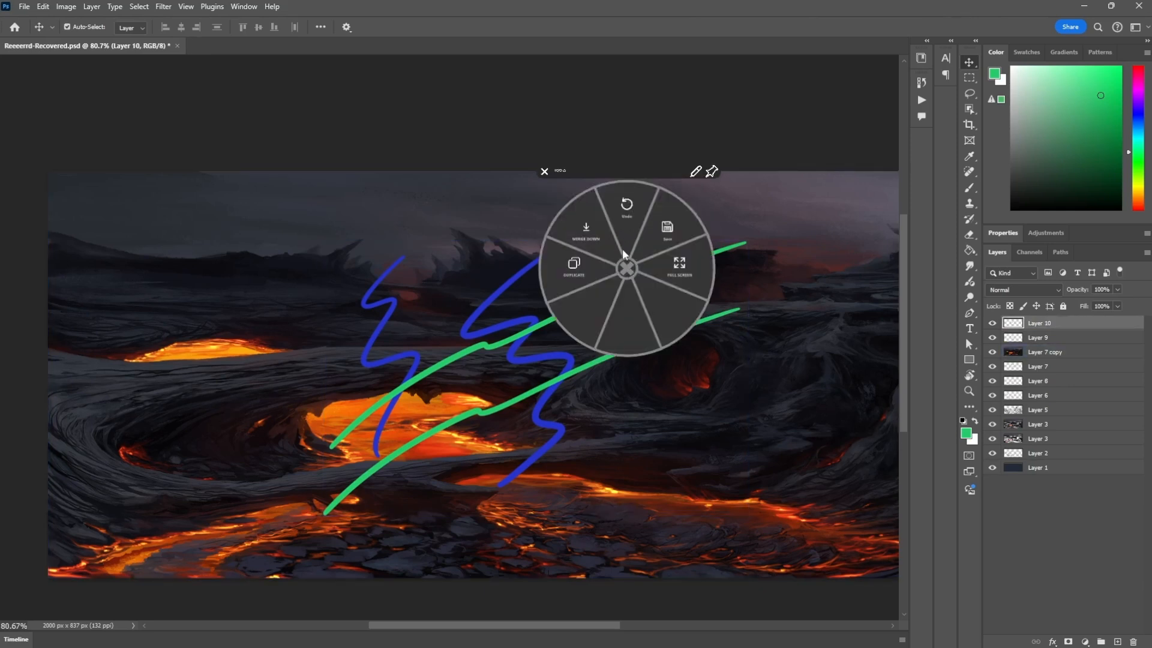
pyautogui.click(712, 173)
pyautogui.click(627, 206)
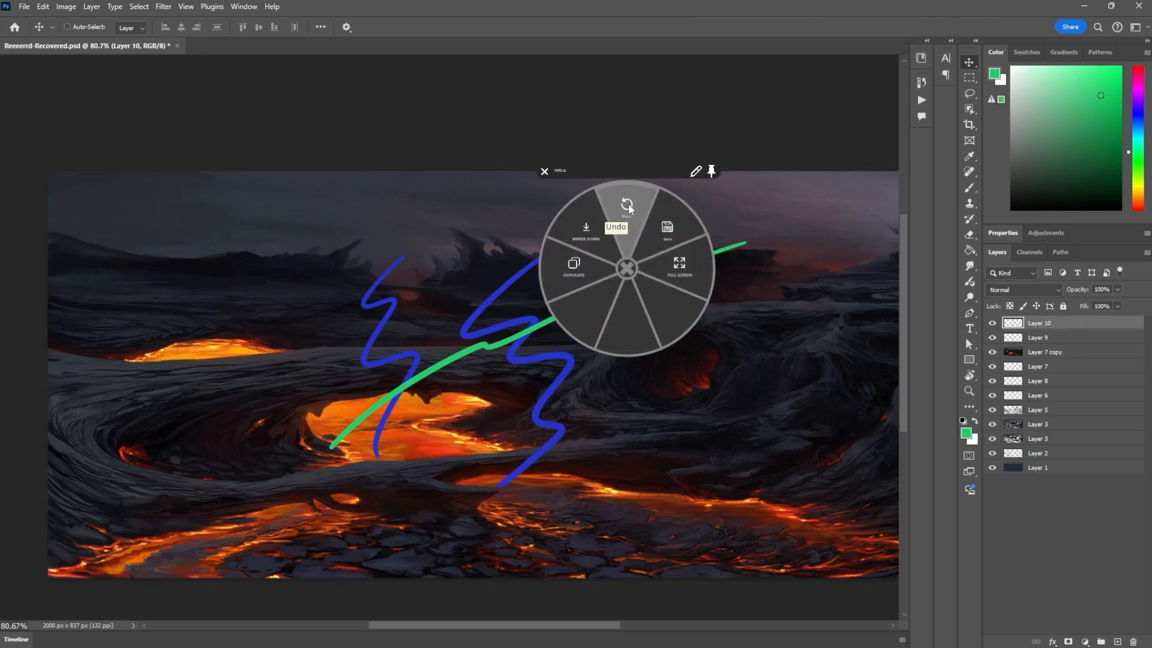
pyautogui.click(628, 208)
pyautogui.click(629, 208)
pyautogui.click(628, 208)
pyautogui.click(628, 207)
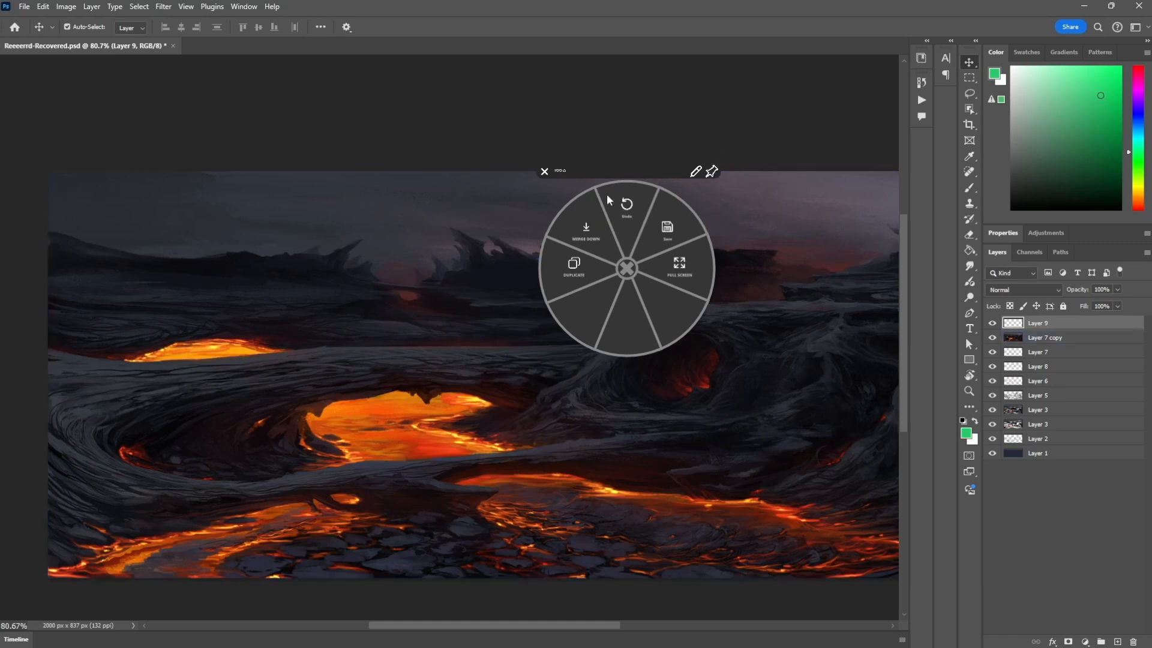
# - Open and close the unpinned TOOLS radial menu at two more places on the painting
pyautogui.rightClick(714, 313)
pyautogui.click(549, 383)
pyautogui.rightClick(374, 296)
pyautogui.click(548, 333)
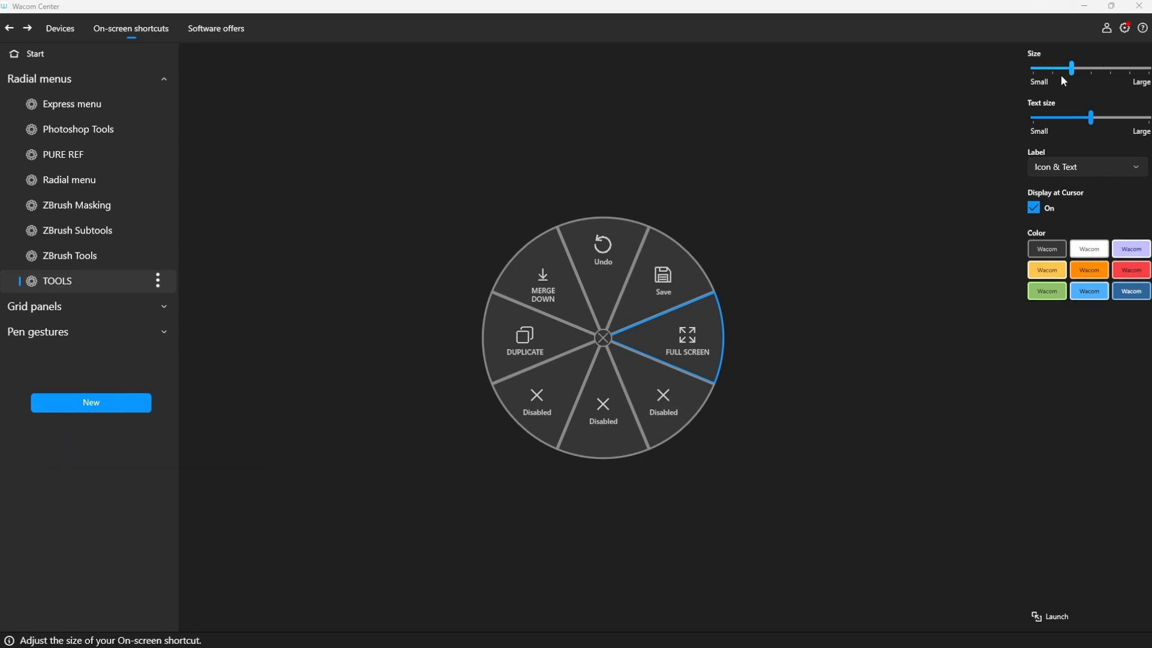
# - Try the second-largest size for the TOOLS radial menu in Wacom Center and preview it on screen
pyautogui.moveTo(1075, 67); pyautogui.dragTo(1128, 71)
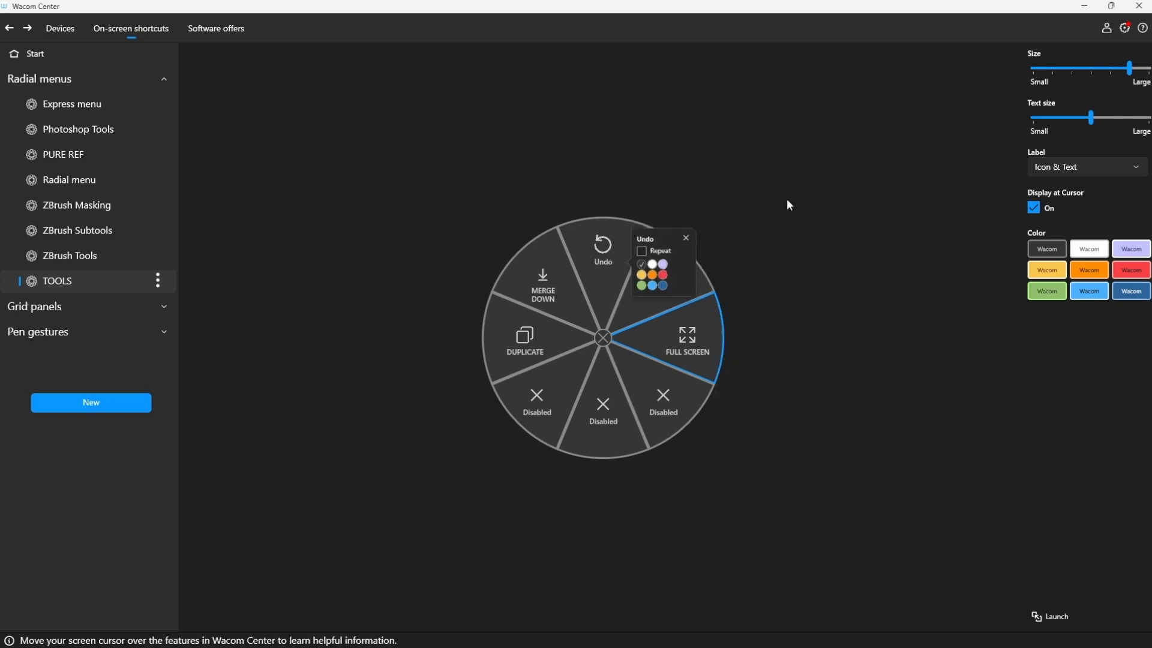
pyautogui.click(1063, 622)
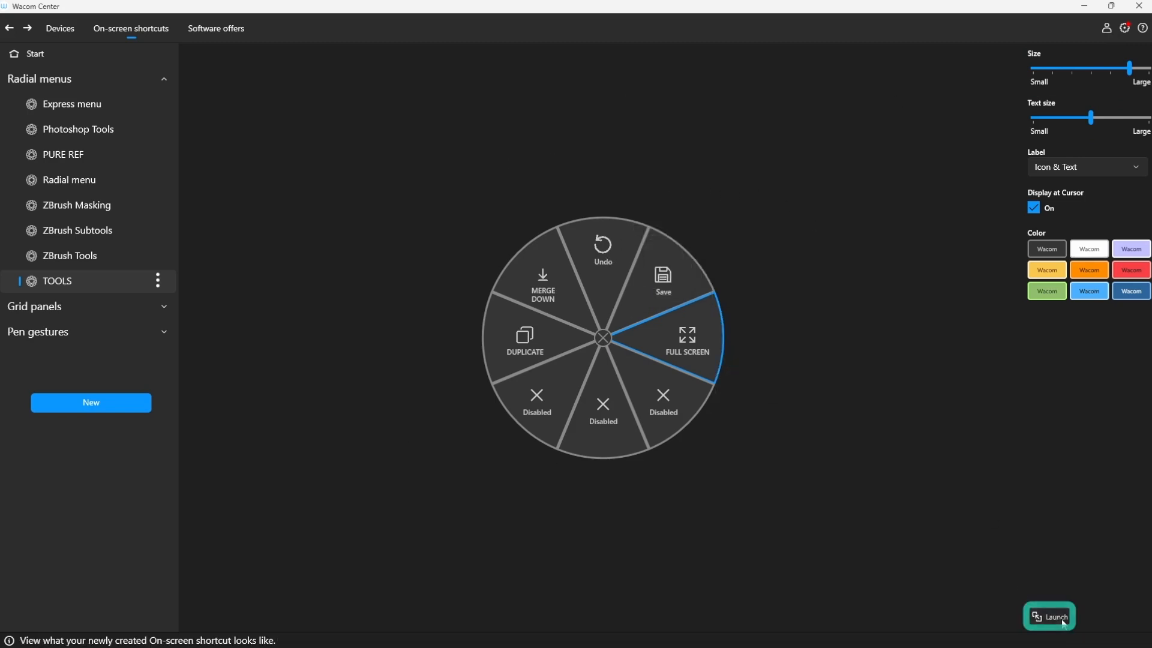
pyautogui.moveTo(940, 261); pyautogui.dragTo(561, 104)
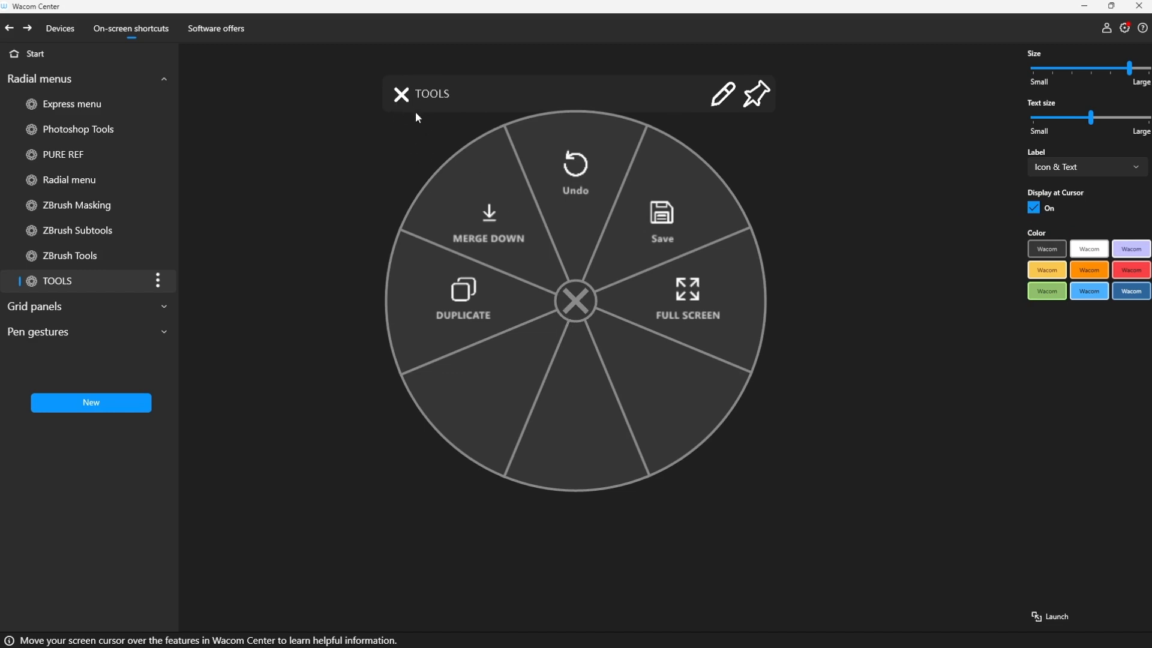
pyautogui.click(401, 95)
# - Reduce the TOOLS radial menu to the third size mark and launch its preview beside the editor wheel
pyautogui.click(1072, 69)
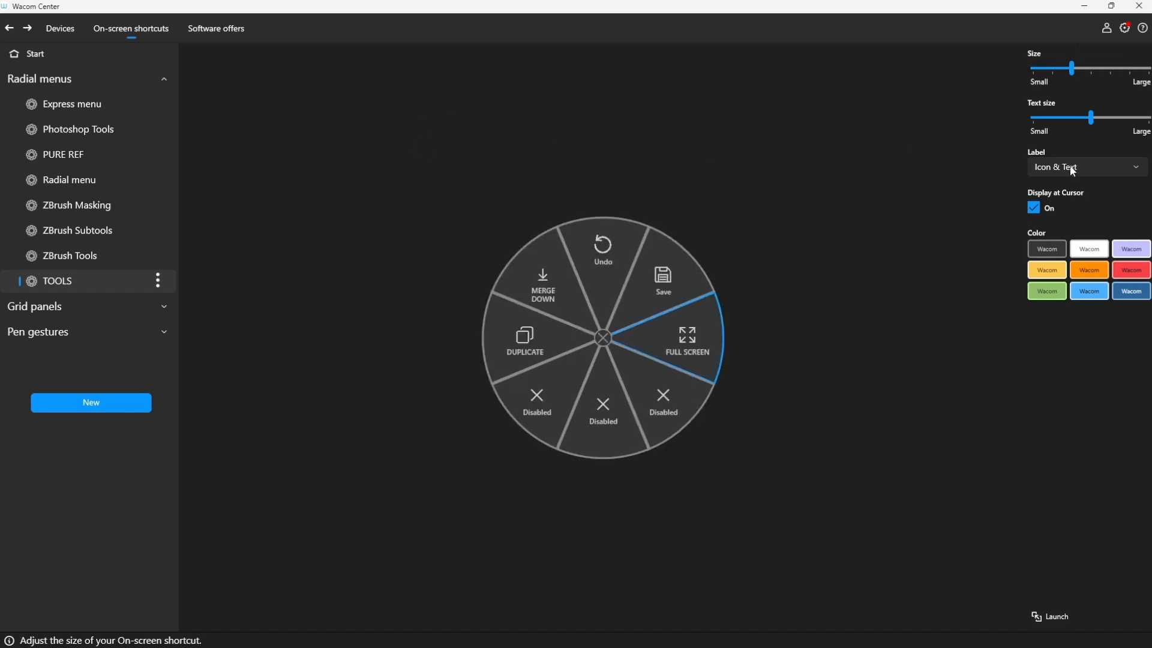
pyautogui.click(1067, 613)
pyautogui.moveTo(1045, 473); pyautogui.dragTo(735, 159)
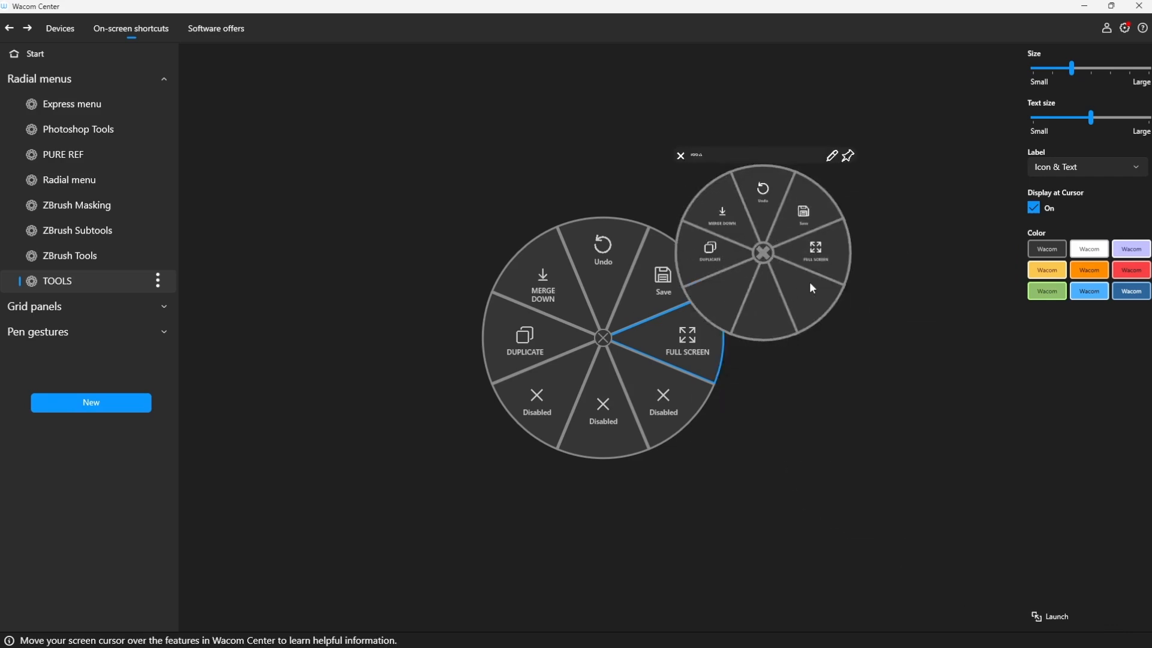
# - Set the TOOLS radial menu's label style to Icon only and preview it on screen
pyautogui.click(1074, 168)
pyautogui.click(1050, 188)
pyautogui.moveTo(995, 90); pyautogui.dragTo(723, 105)
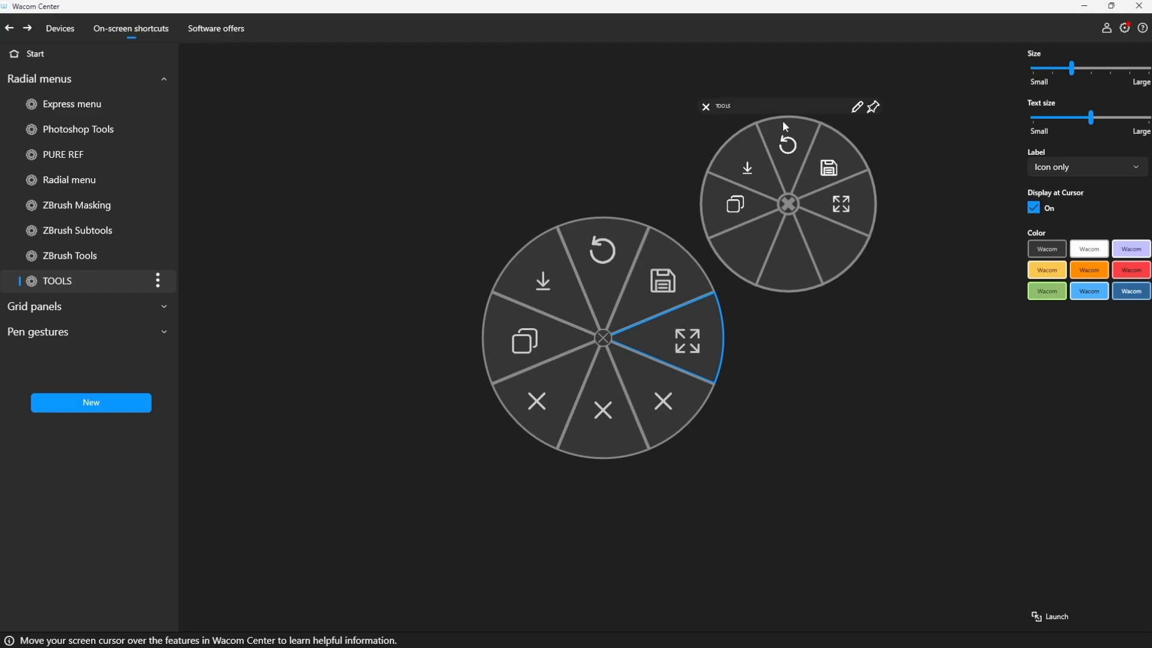
pyautogui.click(706, 107)
# - Set the TOOLS radial menu's label style to Text only and raise its text size to the largest mark
pyautogui.click(1073, 168)
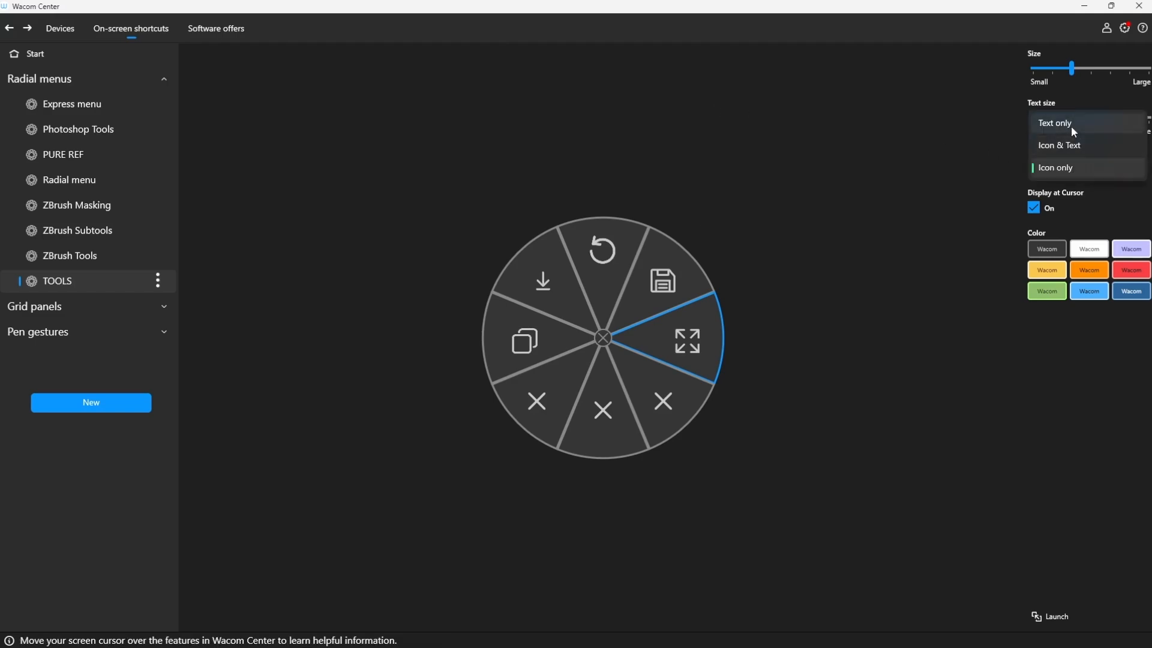
pyautogui.click(1073, 128)
pyautogui.moveTo(1090, 118); pyautogui.dragTo(1143, 119)
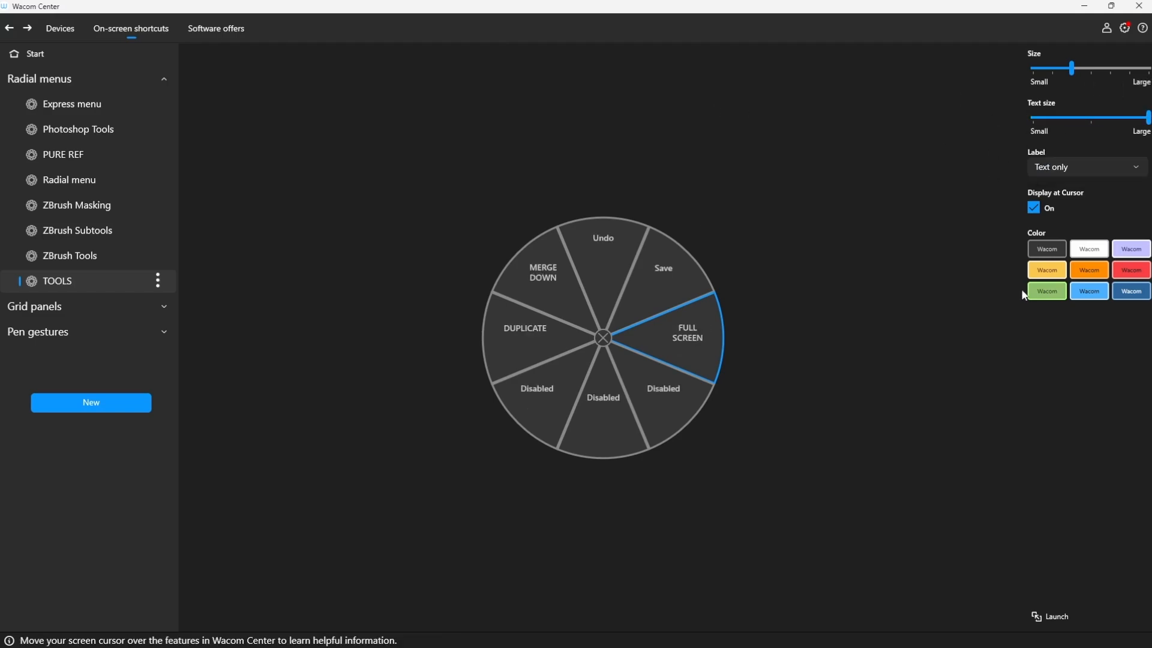
# - Launch the TOOLS radial menu preview, move it up beside the editor wheel, and close it
pyautogui.click(1056, 623)
pyautogui.moveTo(1049, 456); pyautogui.dragTo(830, 130)
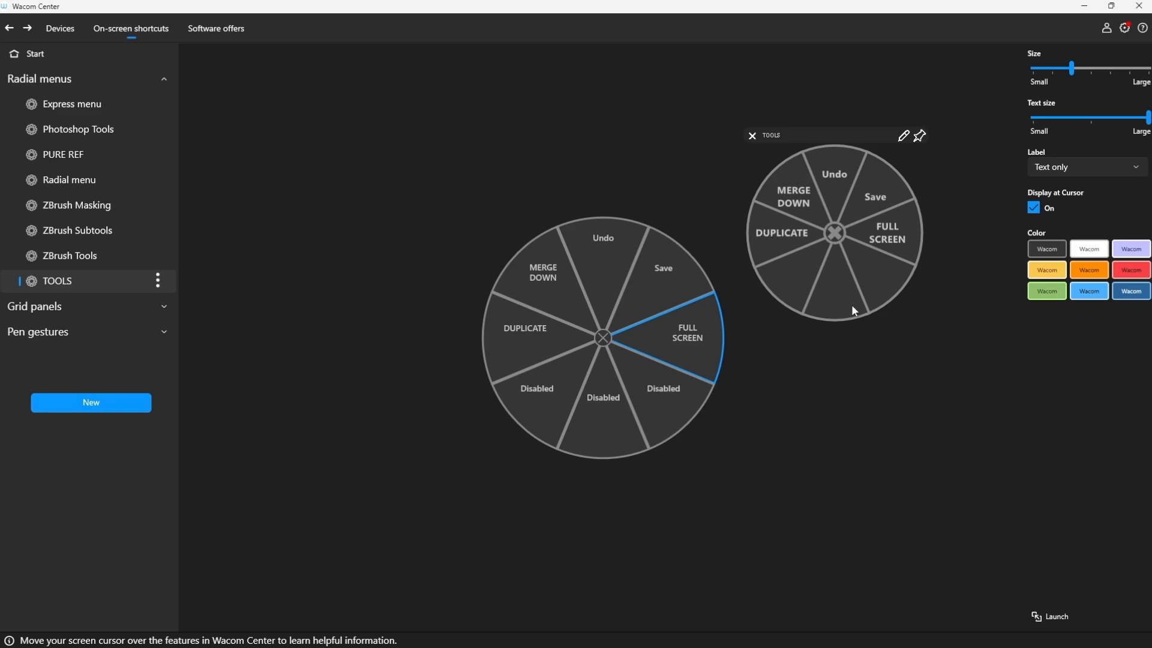
pyautogui.click(752, 137)
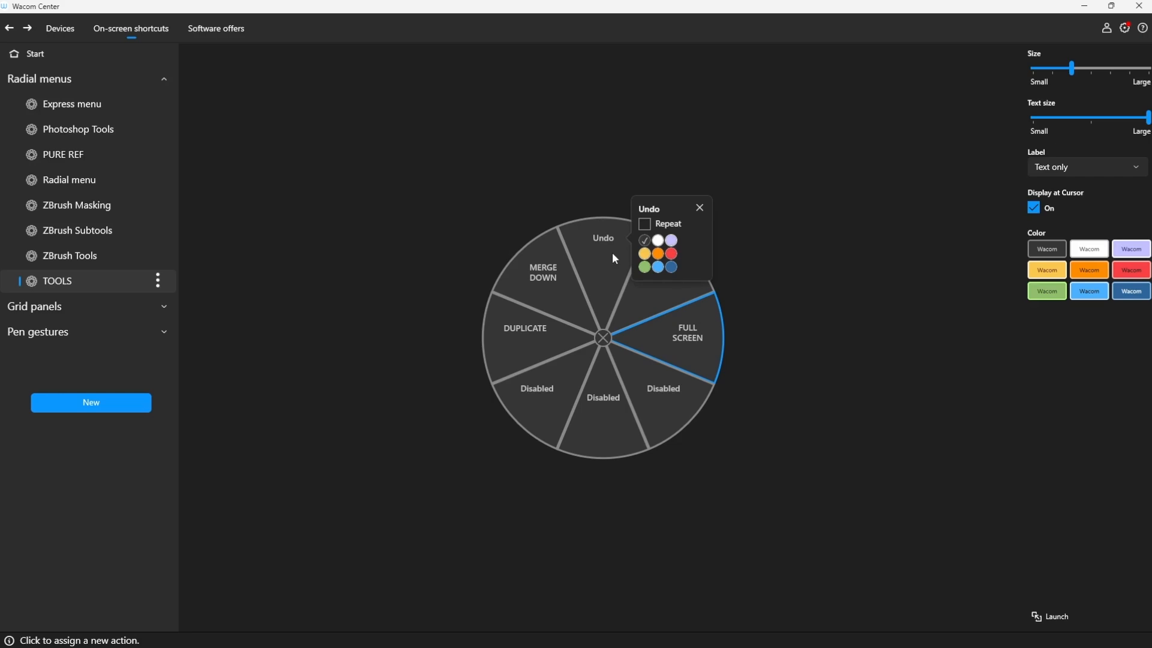
# - Color the Undo slice of the TOOLS radial menu red and open its action assignment
pyautogui.click(671, 254)
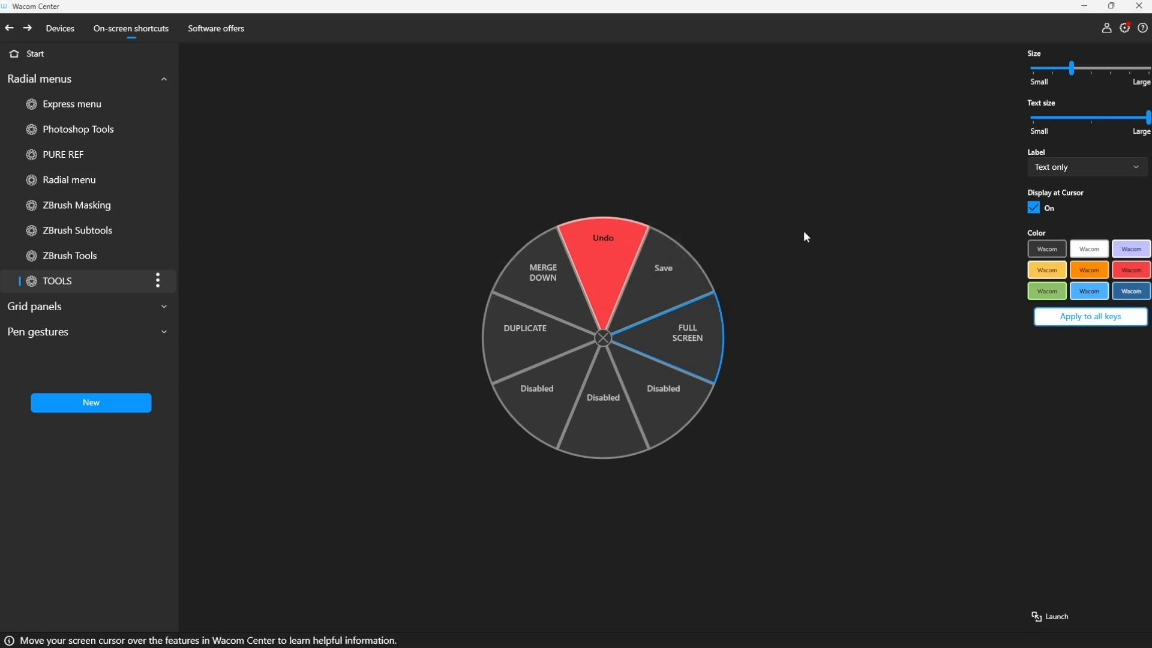
pyautogui.moveTo(585, 268)
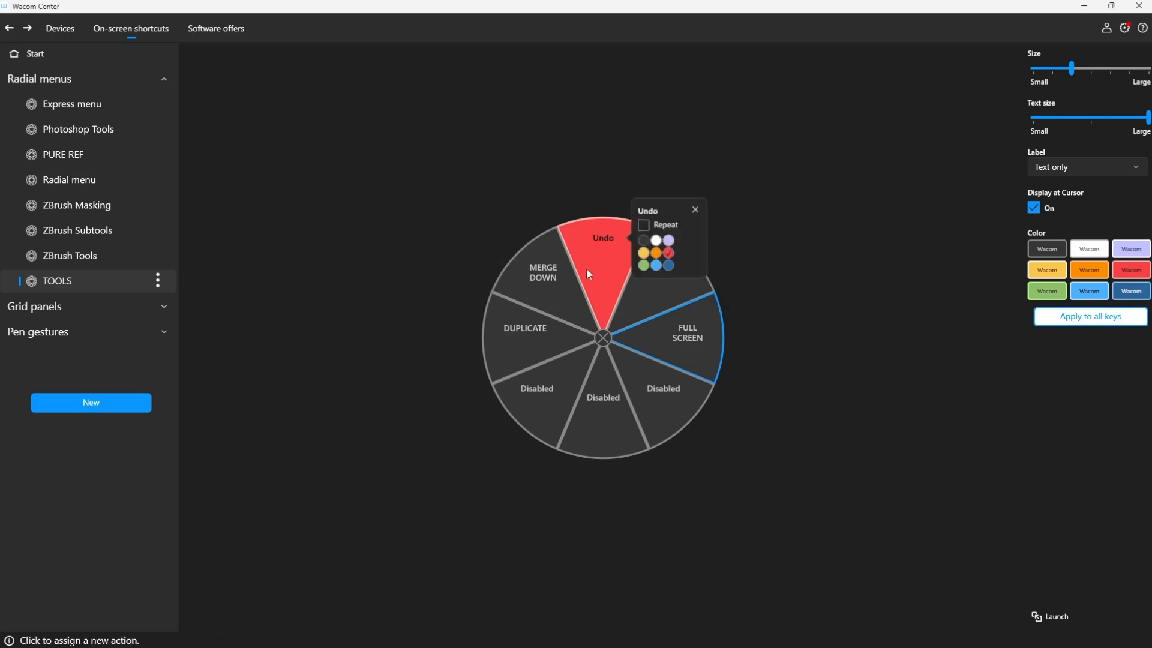
pyautogui.click(608, 242)
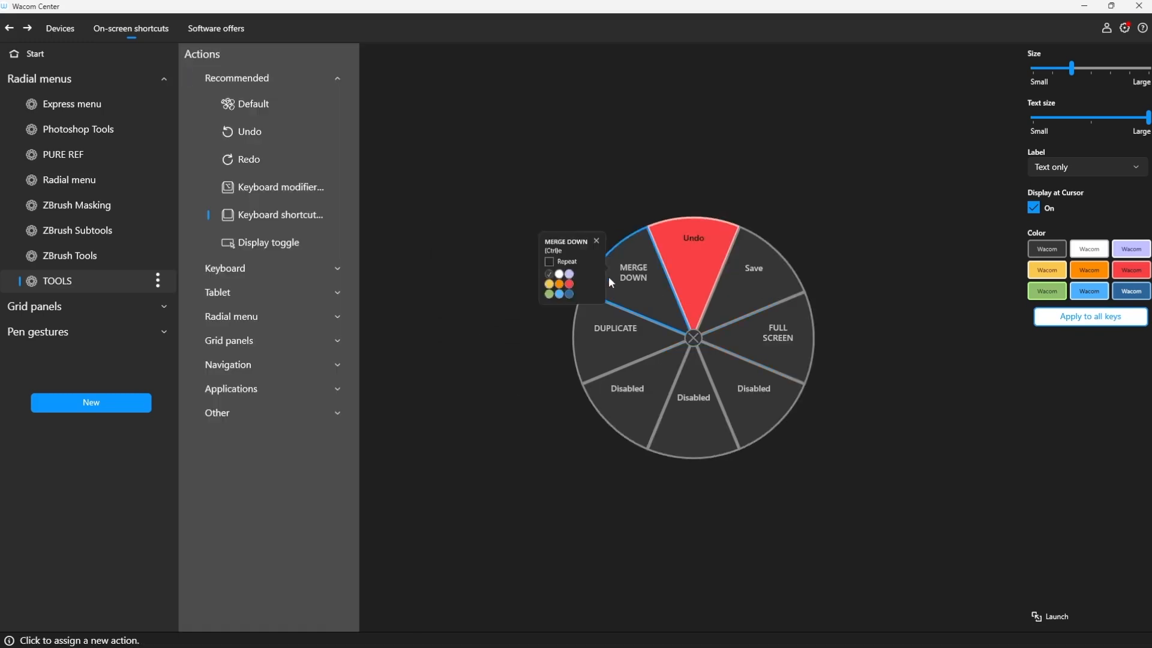
# - Color the MERGE DOWN slice orange and the DUPLICATE slice dark blue
pyautogui.click(621, 198)
pyautogui.moveTo(552, 258)
pyautogui.click(453, 289)
pyautogui.moveTo(504, 332)
pyautogui.click(465, 368)
# - Color the Save slice green and the FULL SCREEN slice yellow
pyautogui.moveTo(676, 274)
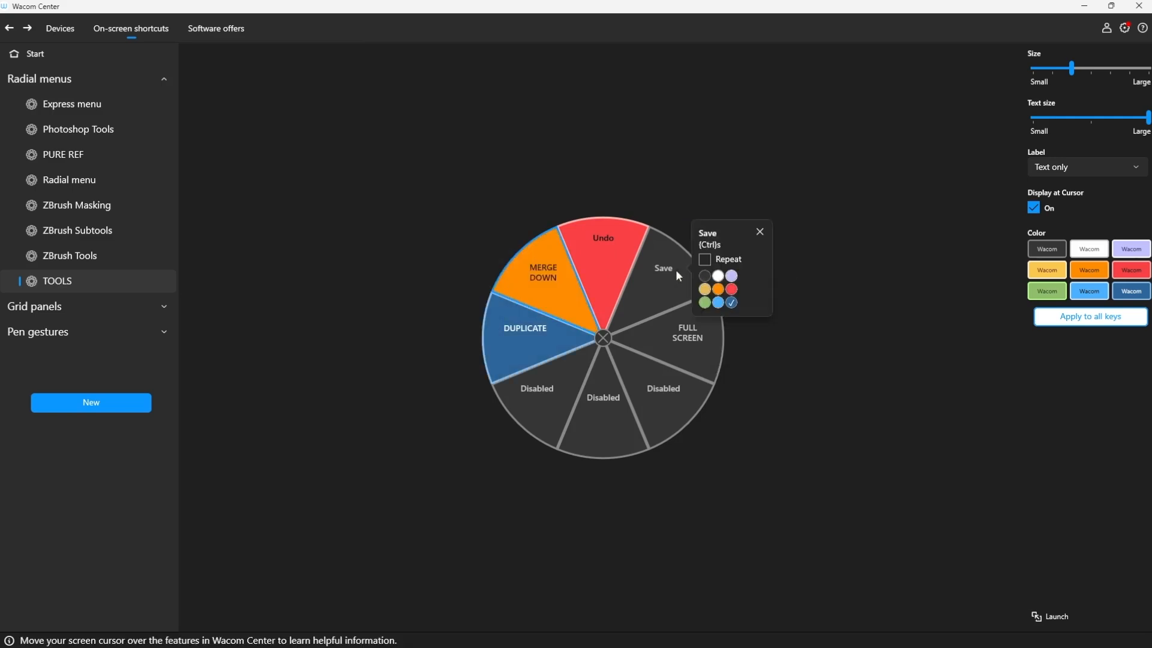
pyautogui.click(704, 303)
pyautogui.moveTo(670, 343)
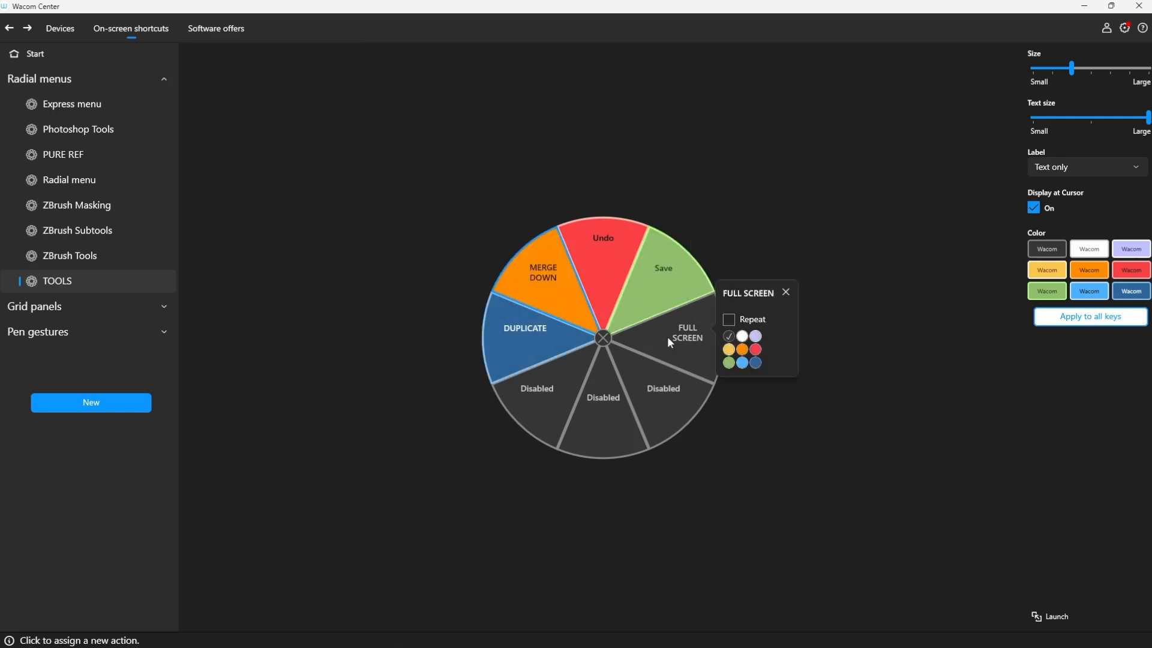
pyautogui.click(728, 349)
# - Switch to Photoshop, open the recolored TOOLS radial menu over the painting, and close it from its center
pyautogui.moveTo(685, 252)
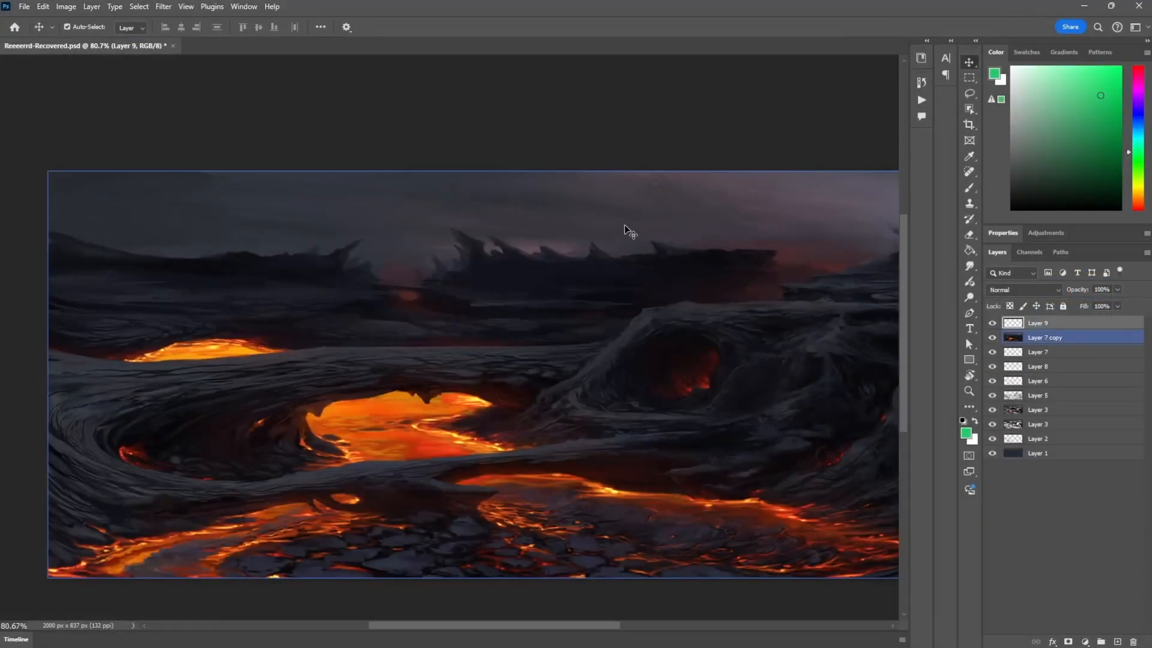
pyautogui.rightClick(573, 277)
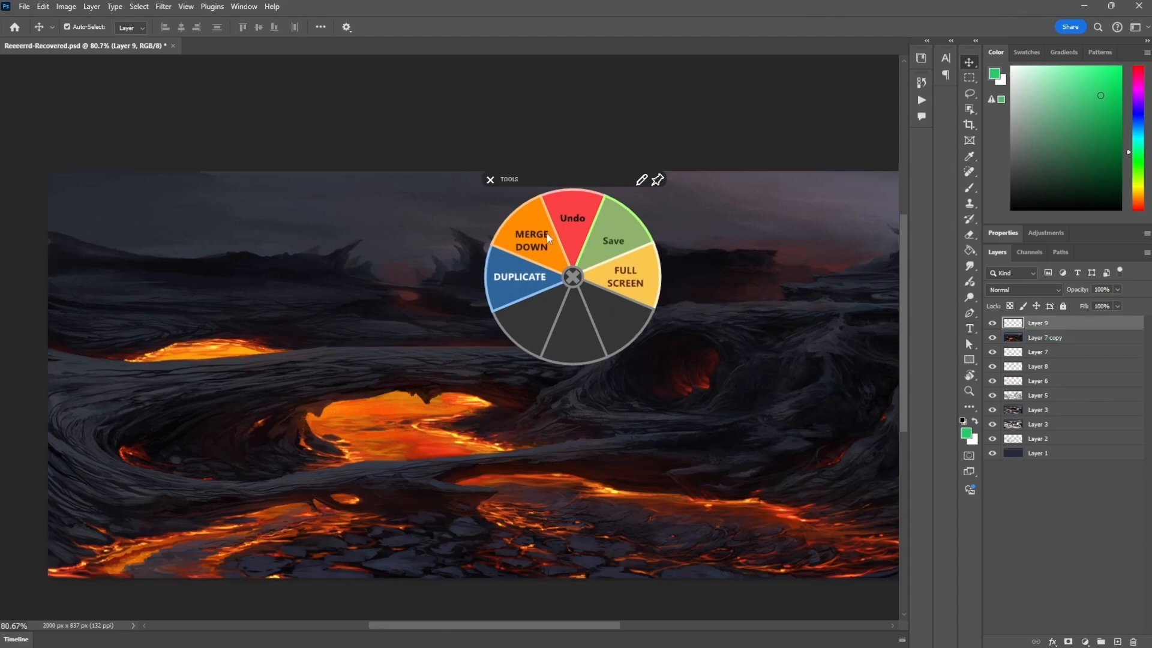
pyautogui.click(573, 278)
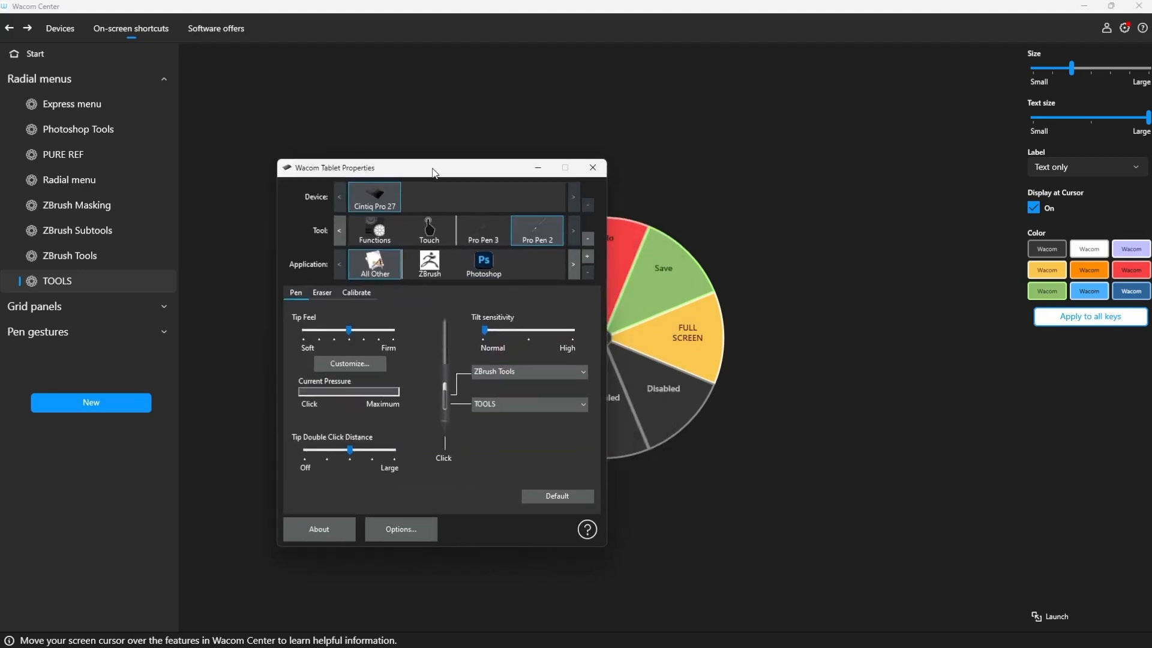
# - In Wacom Tablet Properties, view the Cintiq Pro 27's on-screen shortcuts under Functions and select the TOOLS panel
pyautogui.moveTo(435, 171); pyautogui.dragTo(423, 136)
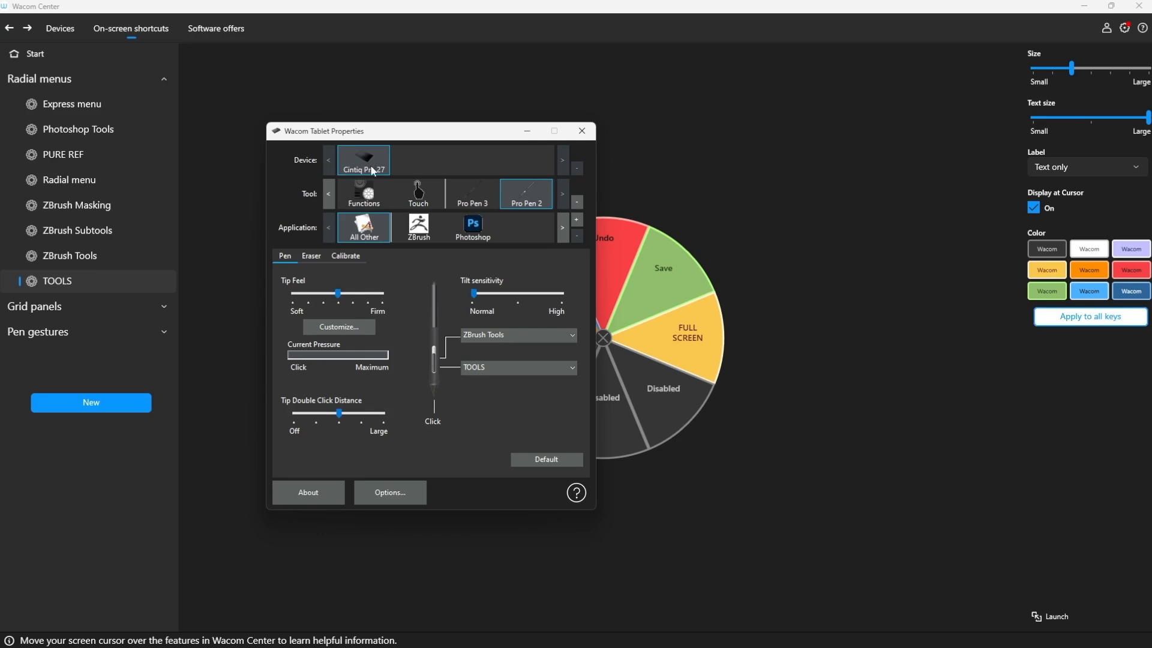
pyautogui.click(367, 196)
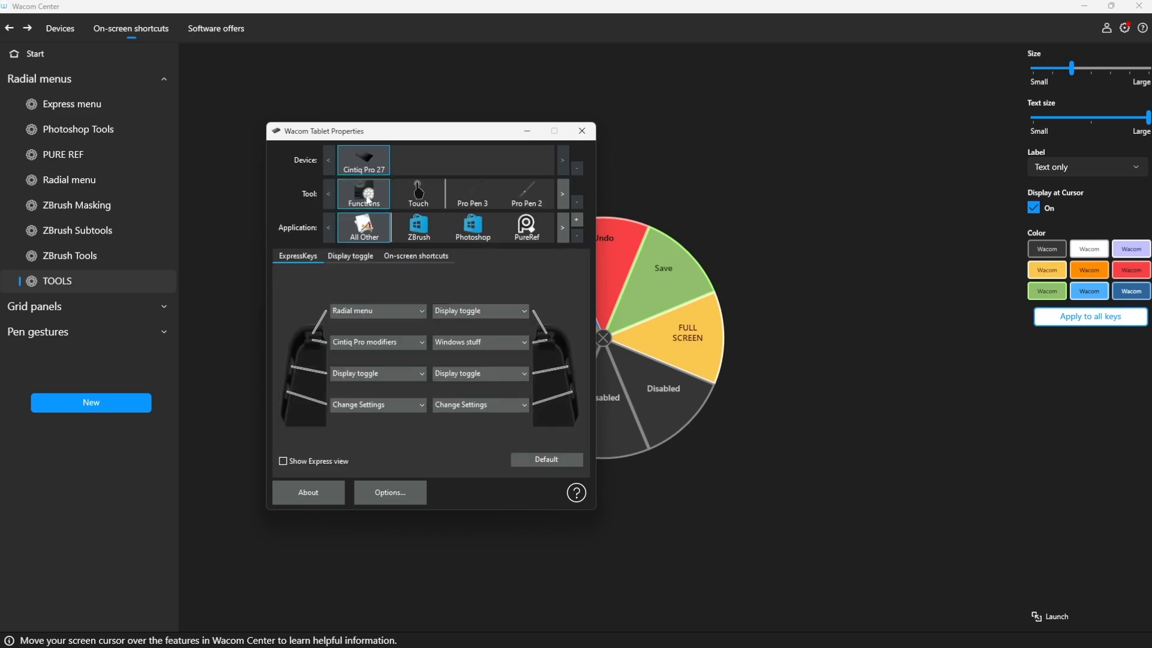
pyautogui.click(415, 256)
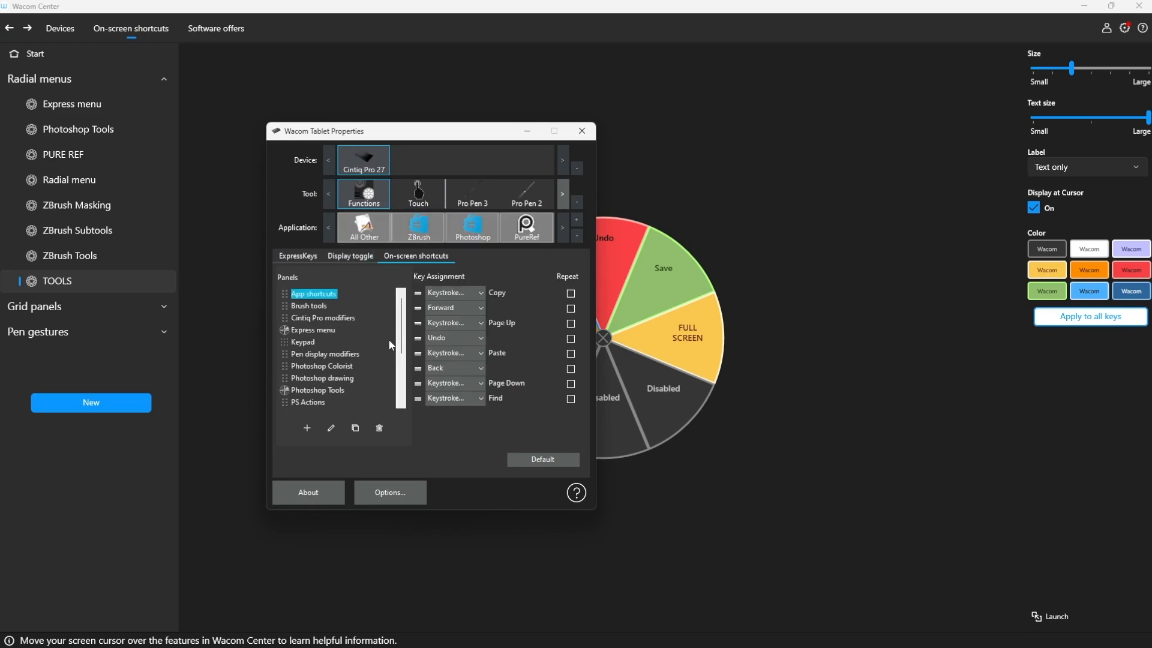
pyautogui.scroll(-3, 402, 309)
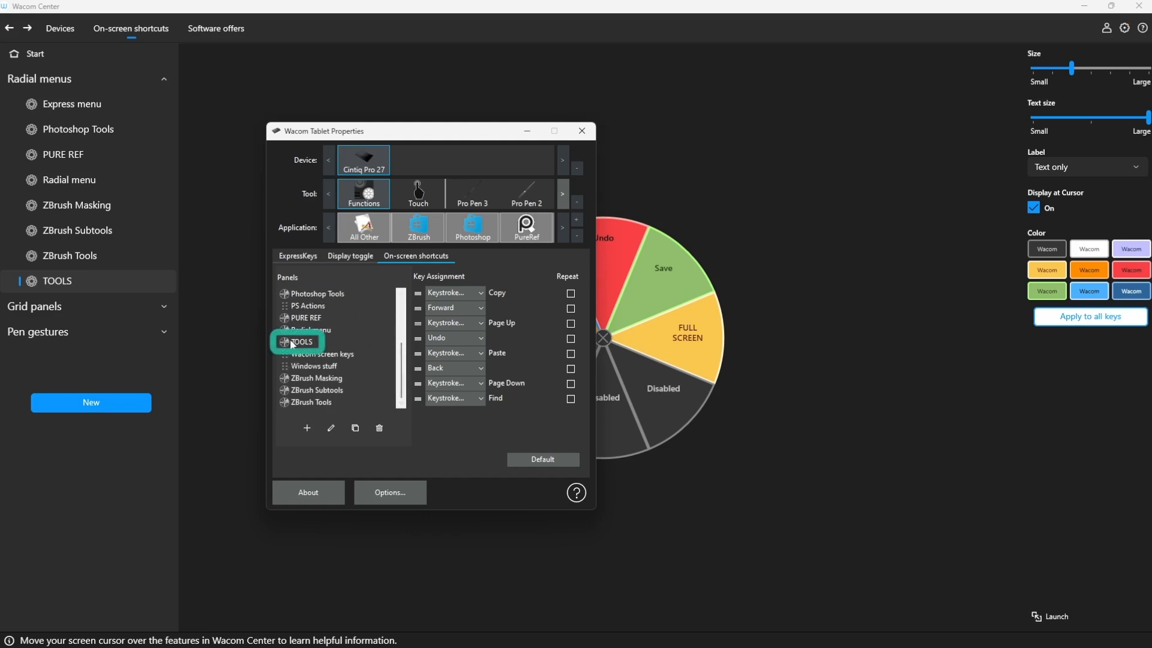
pyautogui.click(294, 342)
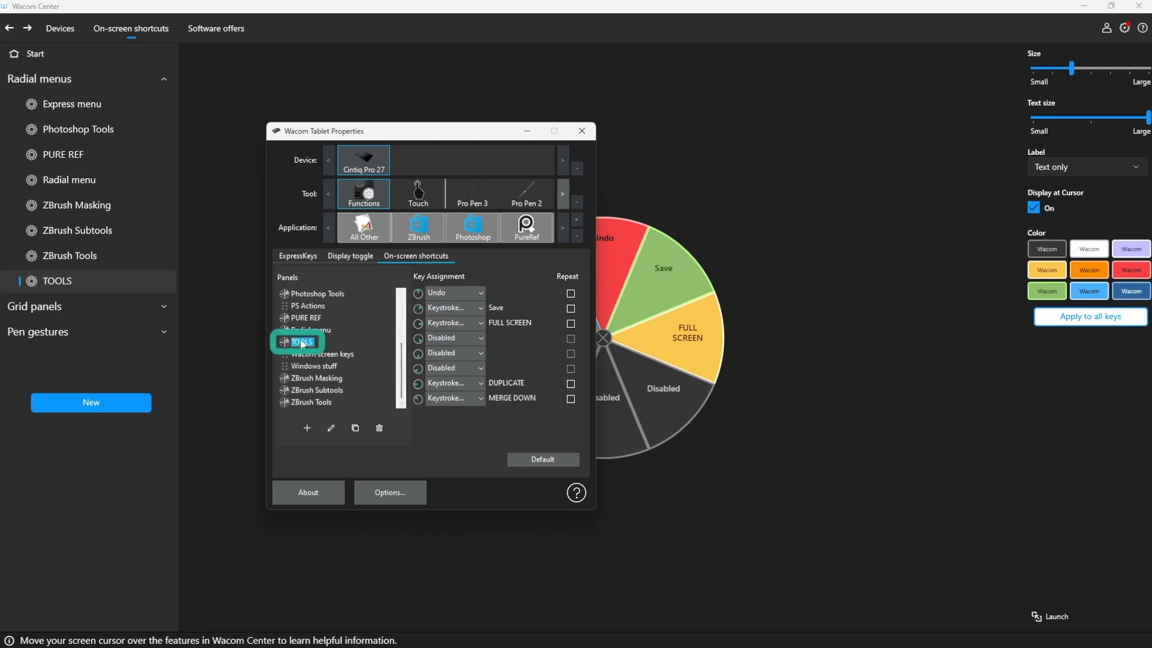
# - Look through the action choices for the TOOLS panel's Undo key, leave it unchanged, and close Wacom Tablet Properties
pyautogui.click(459, 292)
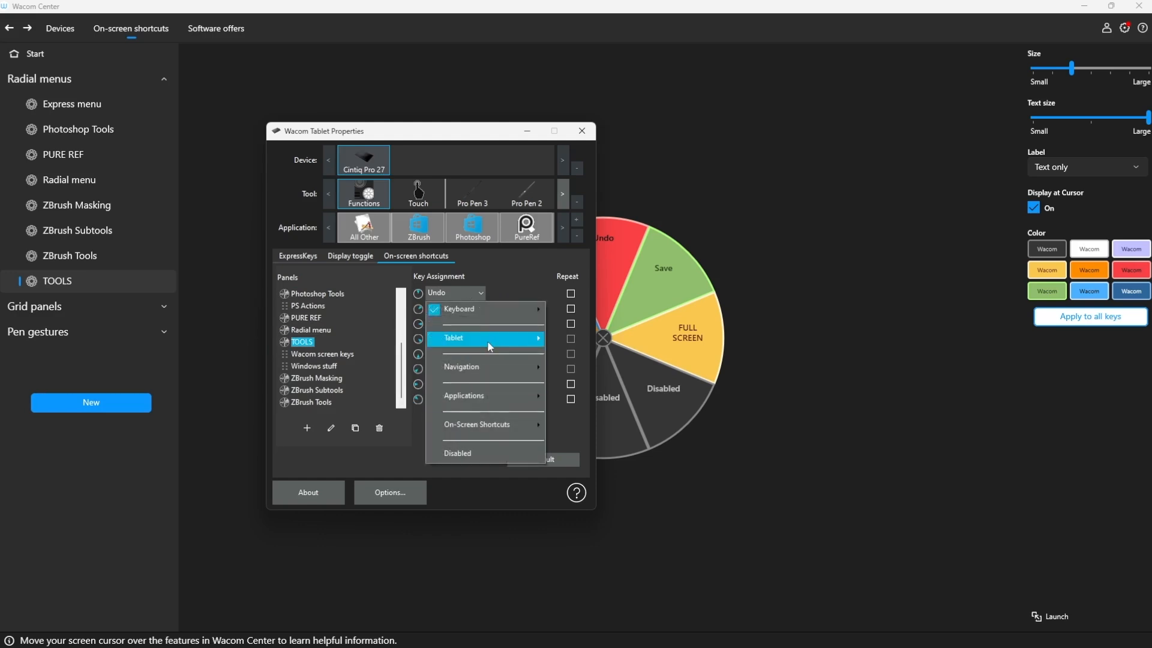
pyautogui.click(501, 256)
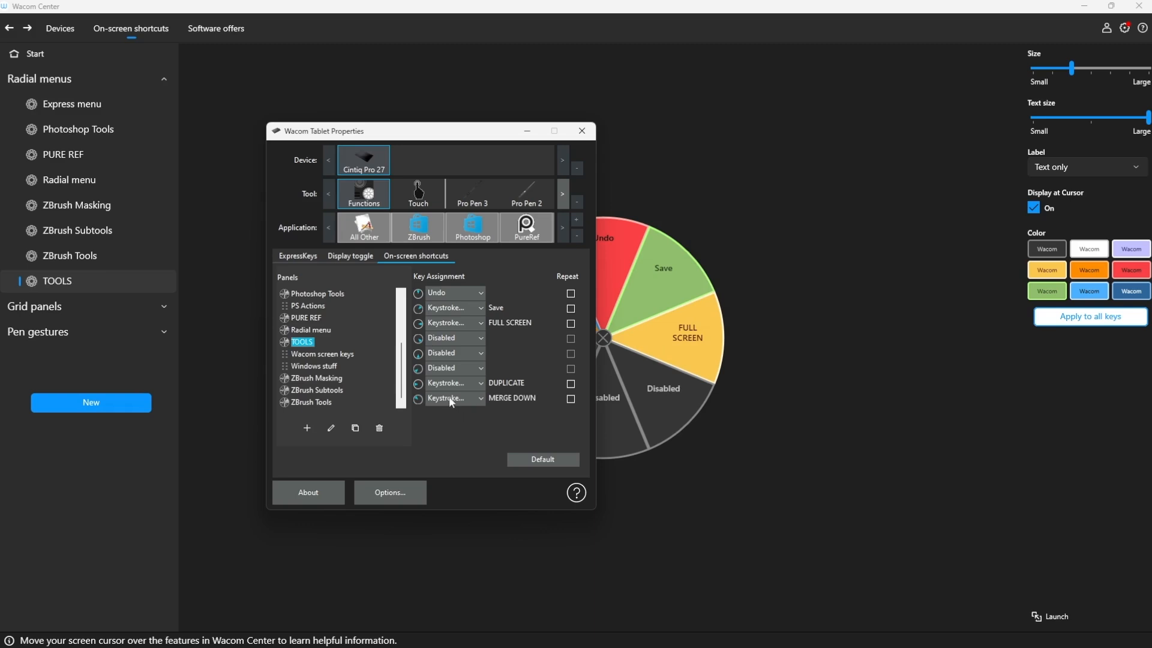
pyautogui.click(582, 130)
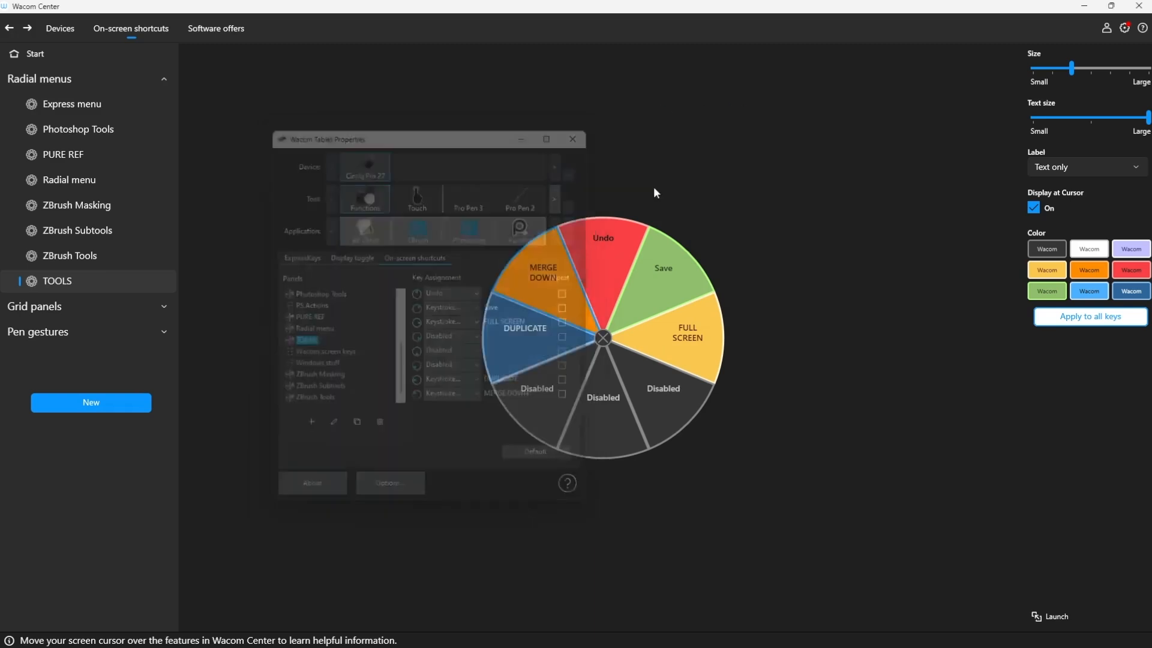